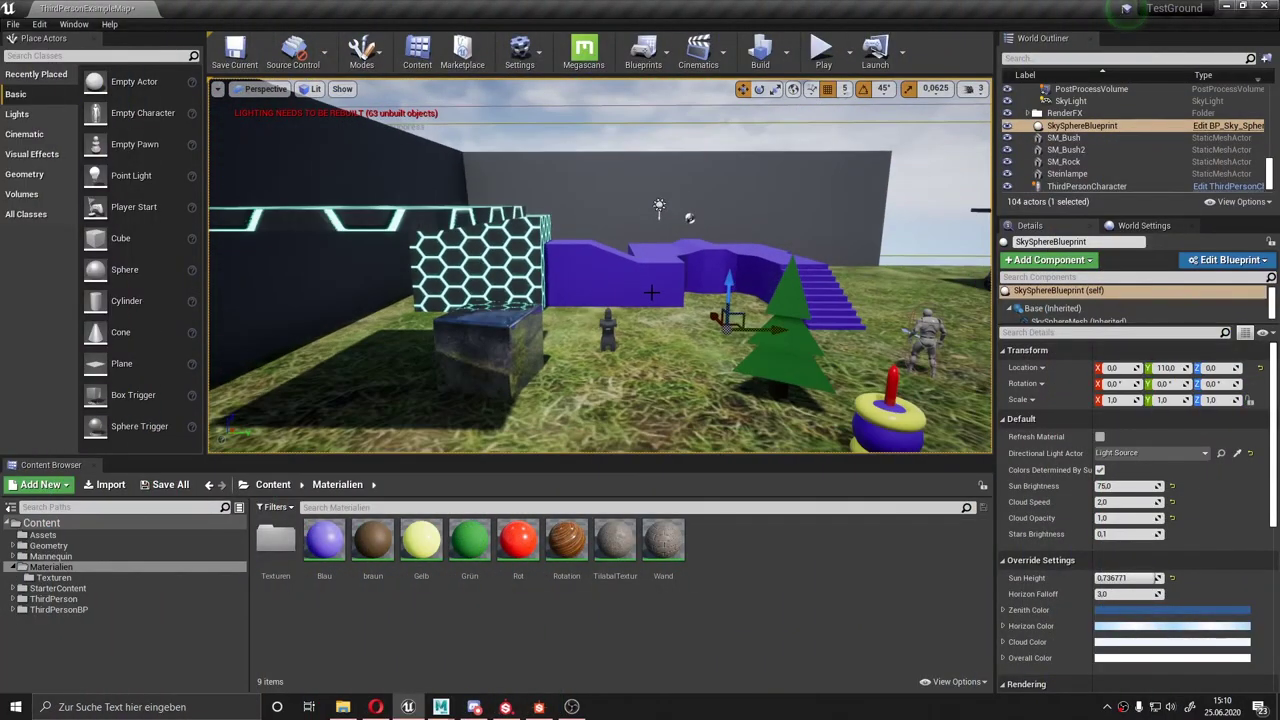
# Look around the level, then open the empty Texturen folder under Materialien.
pyautogui.moveTo(652, 292); pyautogui.dragTo(652, 330)
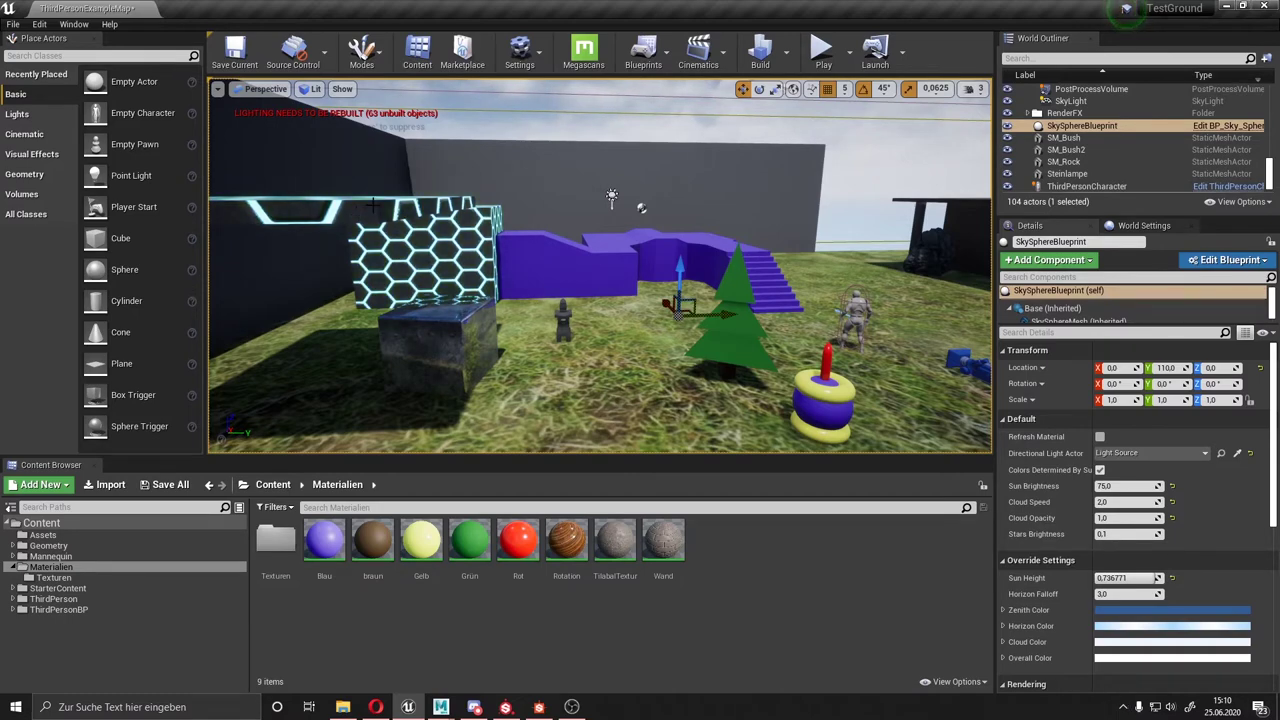
pyautogui.moveTo(652, 330)
pyautogui.mouseDown()
pyautogui.moveTo(652, 250)
pyautogui.moveTo(652, 300)
pyautogui.mouseUp()
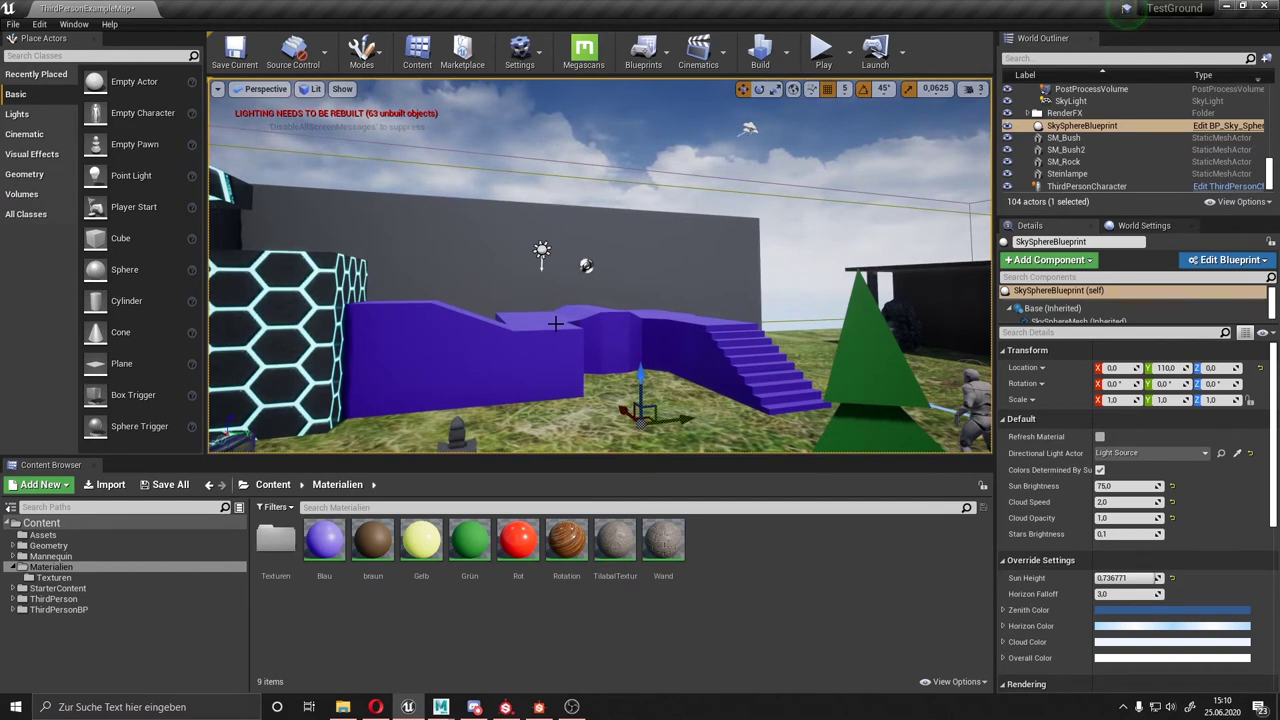
pyautogui.doubleClick(275, 545)
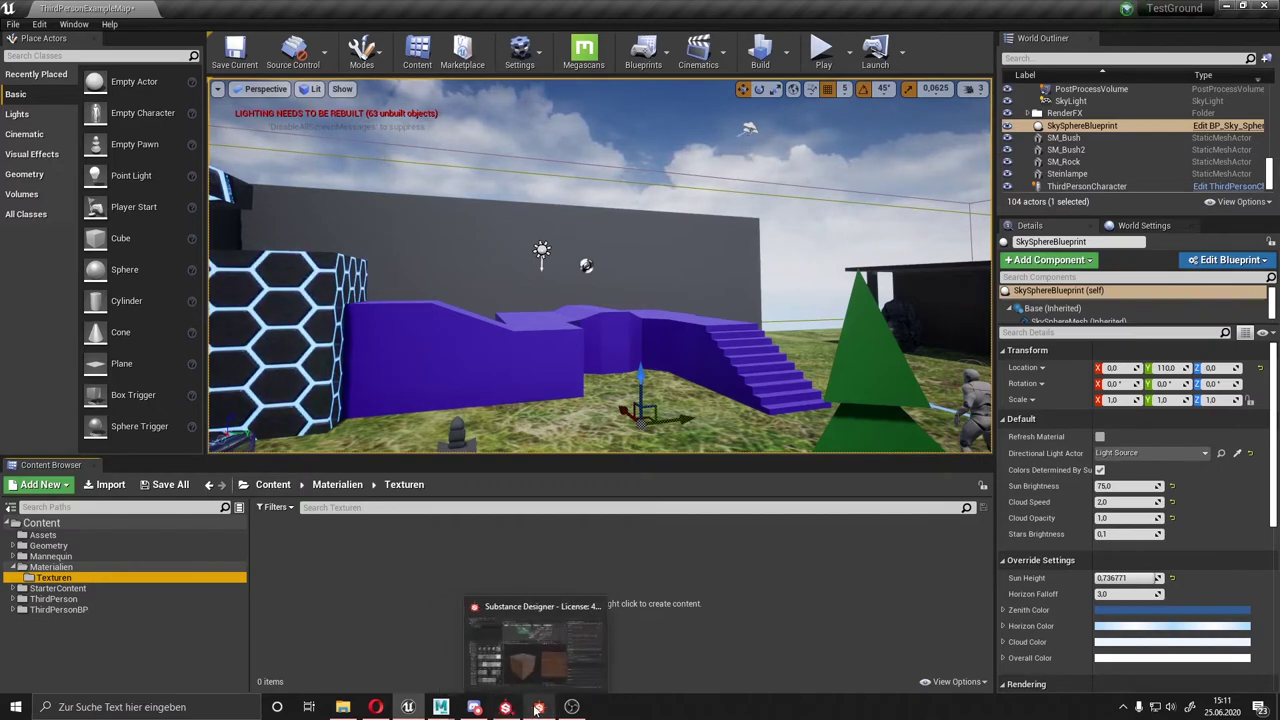
# Bring Substance Designer forward and find the VerkleidungHütte graph in the Explorer.
pyautogui.click(538, 707)
pyautogui.scroll(2, 838, 175)
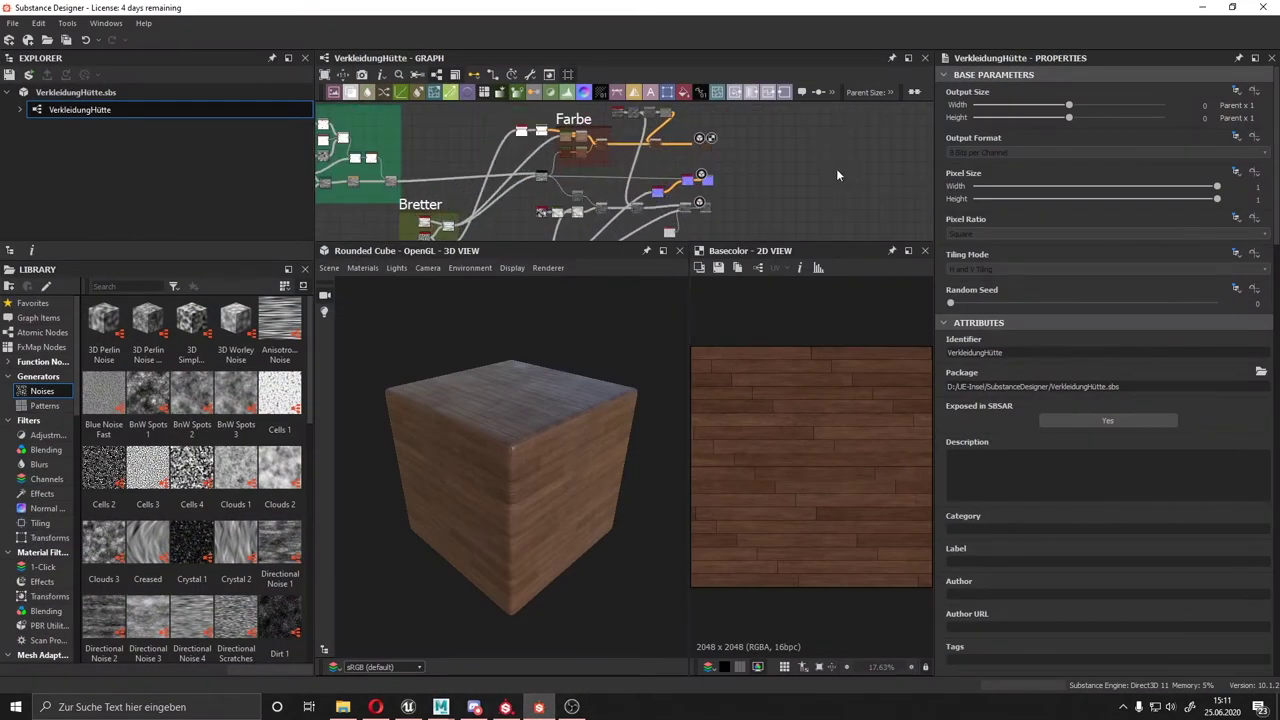
pyautogui.rightClick(784, 160)
pyautogui.click(718, 164)
pyautogui.scroll(2, 718, 164)
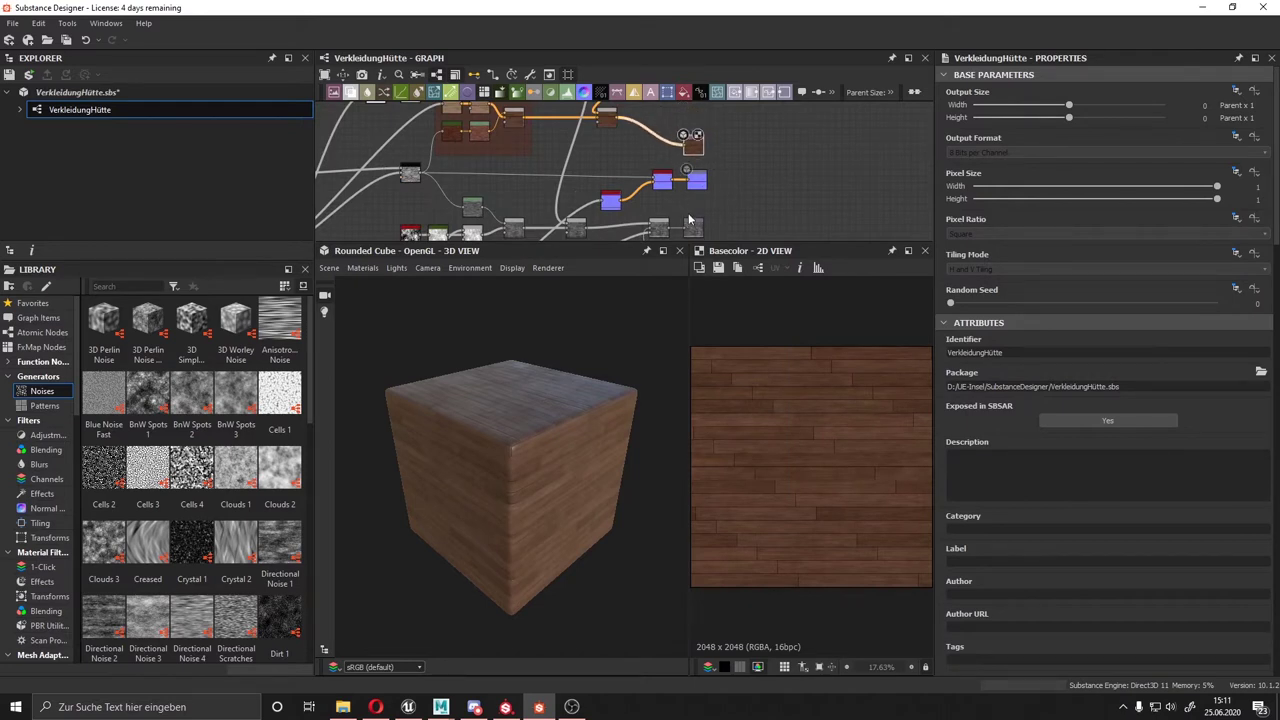
# Export the graph's basecolor, normal and roughness outputs as Targa files to D:/3D-Stuff/sourceimages.
pyautogui.rightClick(126, 109)
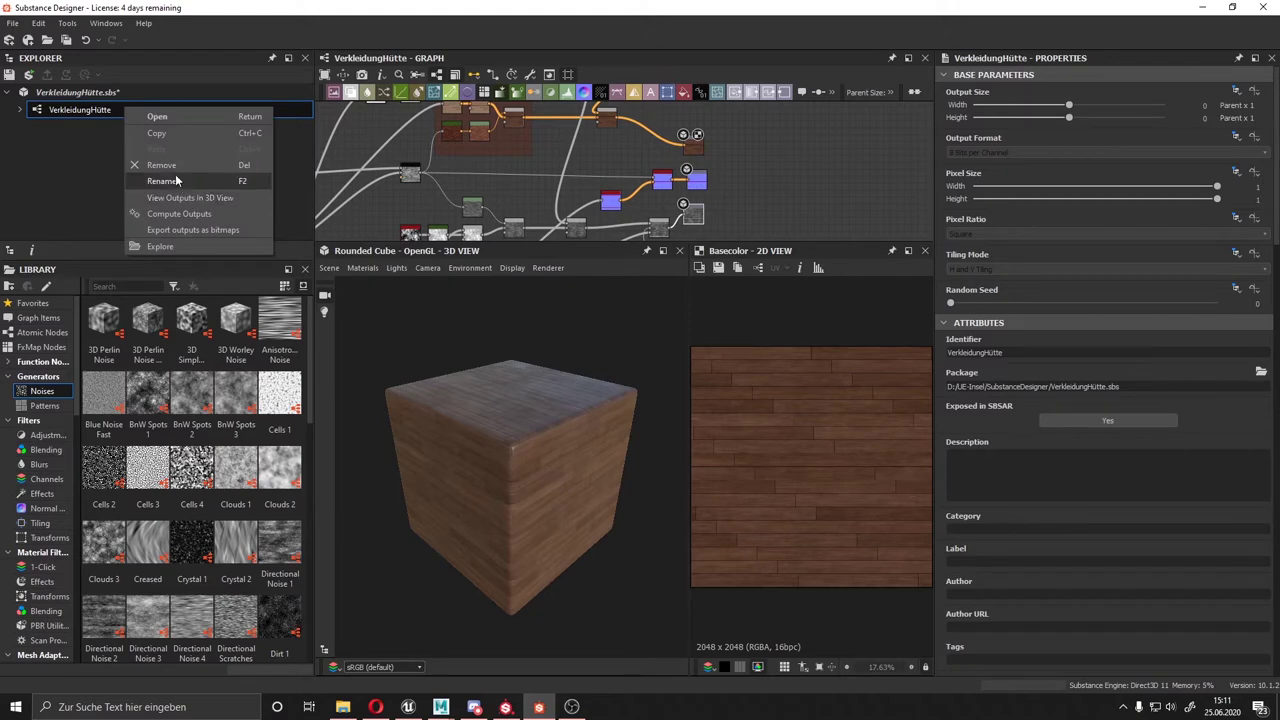
pyautogui.click(199, 231)
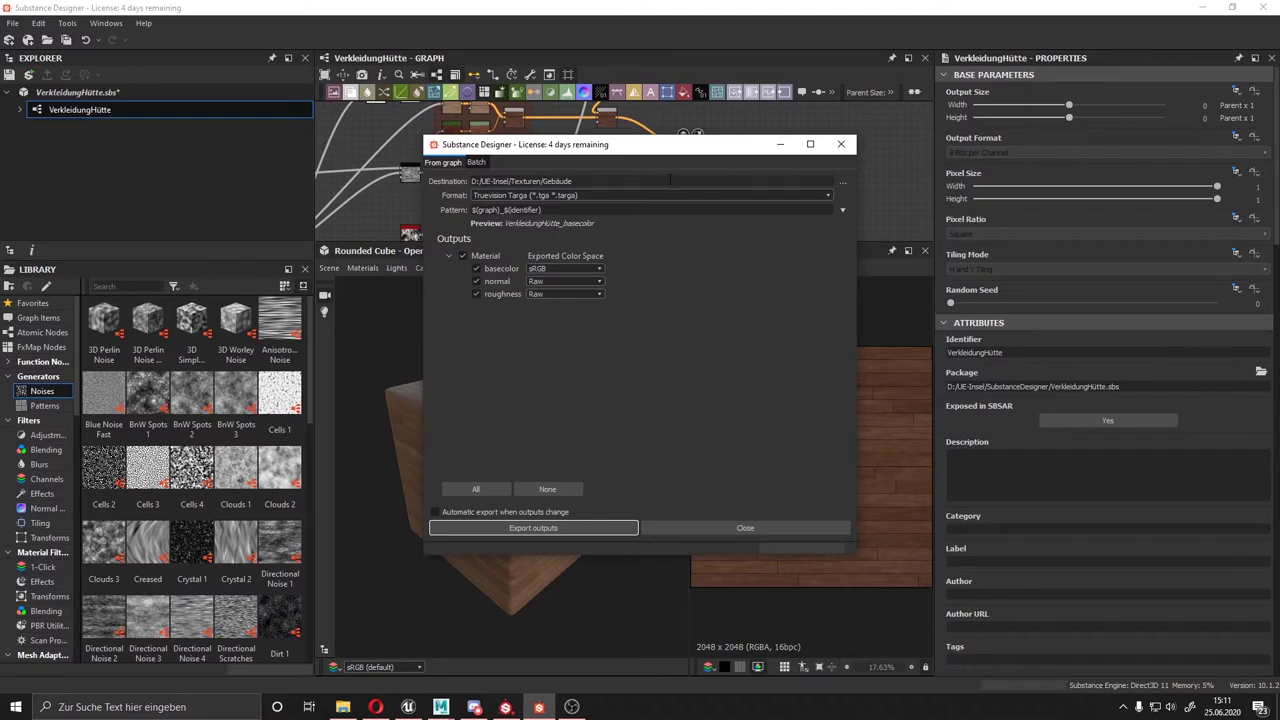
pyautogui.click(842, 184)
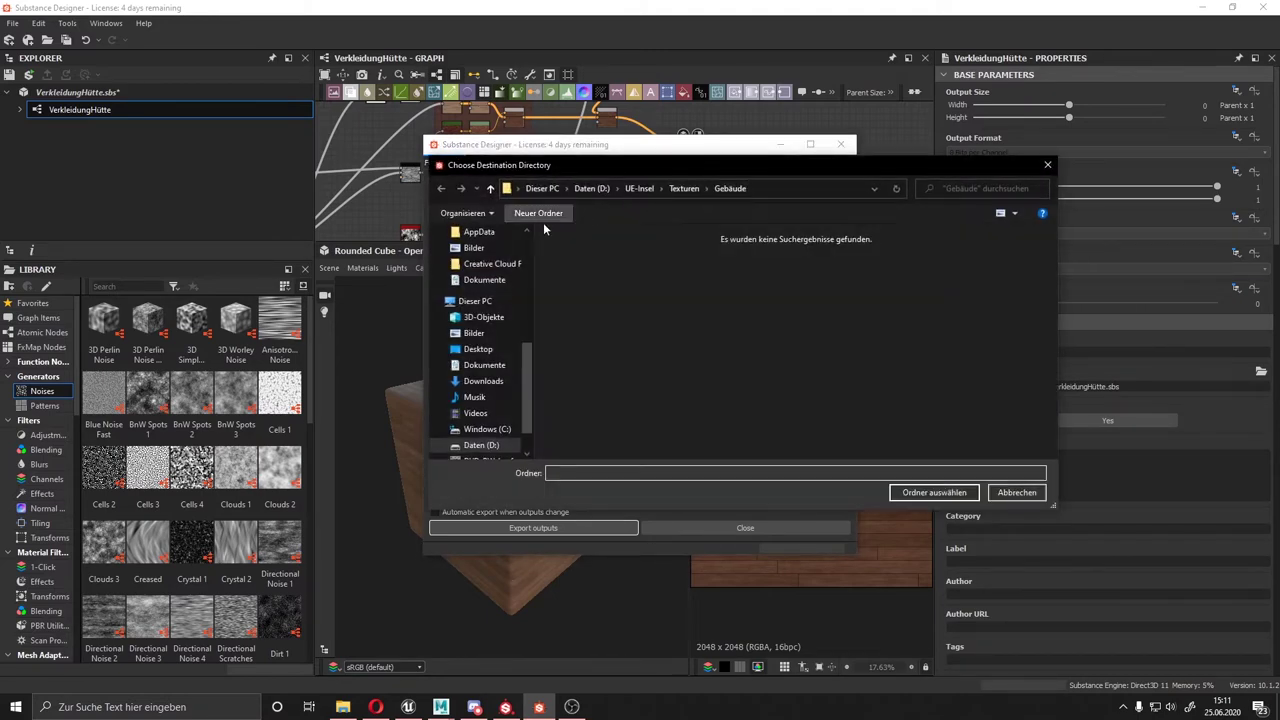
pyautogui.press('Escape')
pyautogui.click(603, 533)
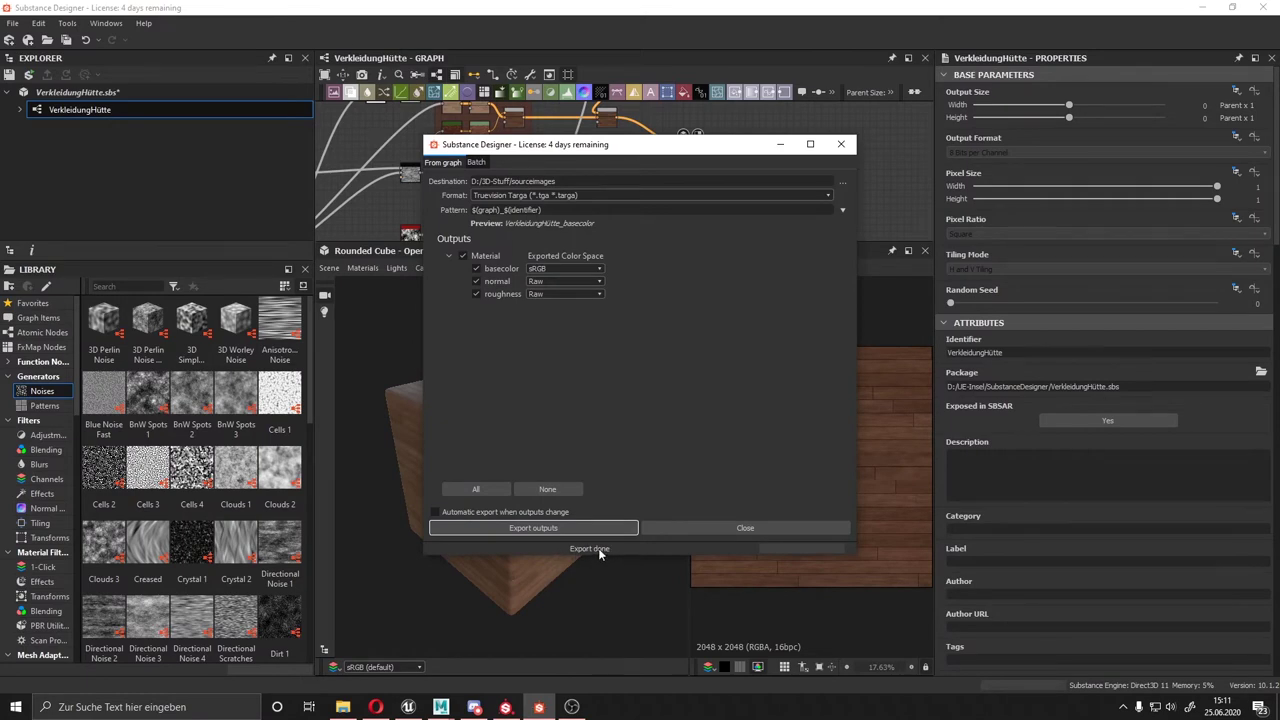
pyautogui.click(842, 145)
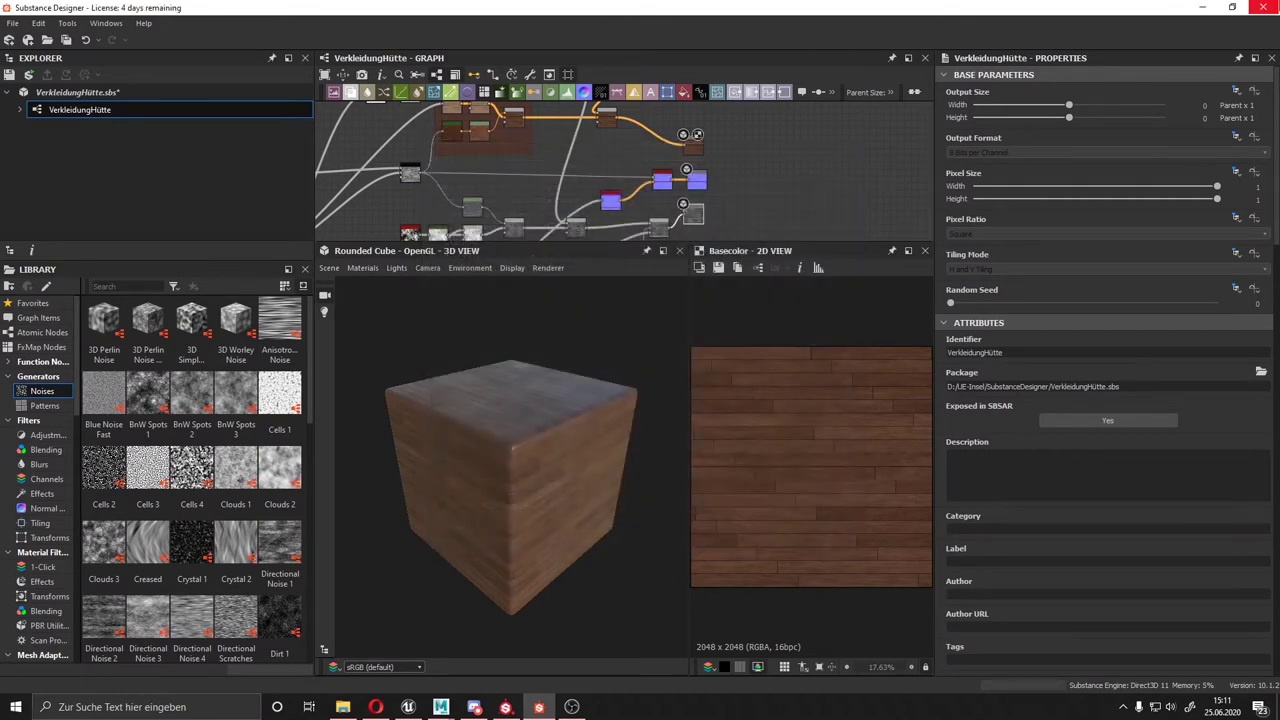
pyautogui.click(1208, 7)
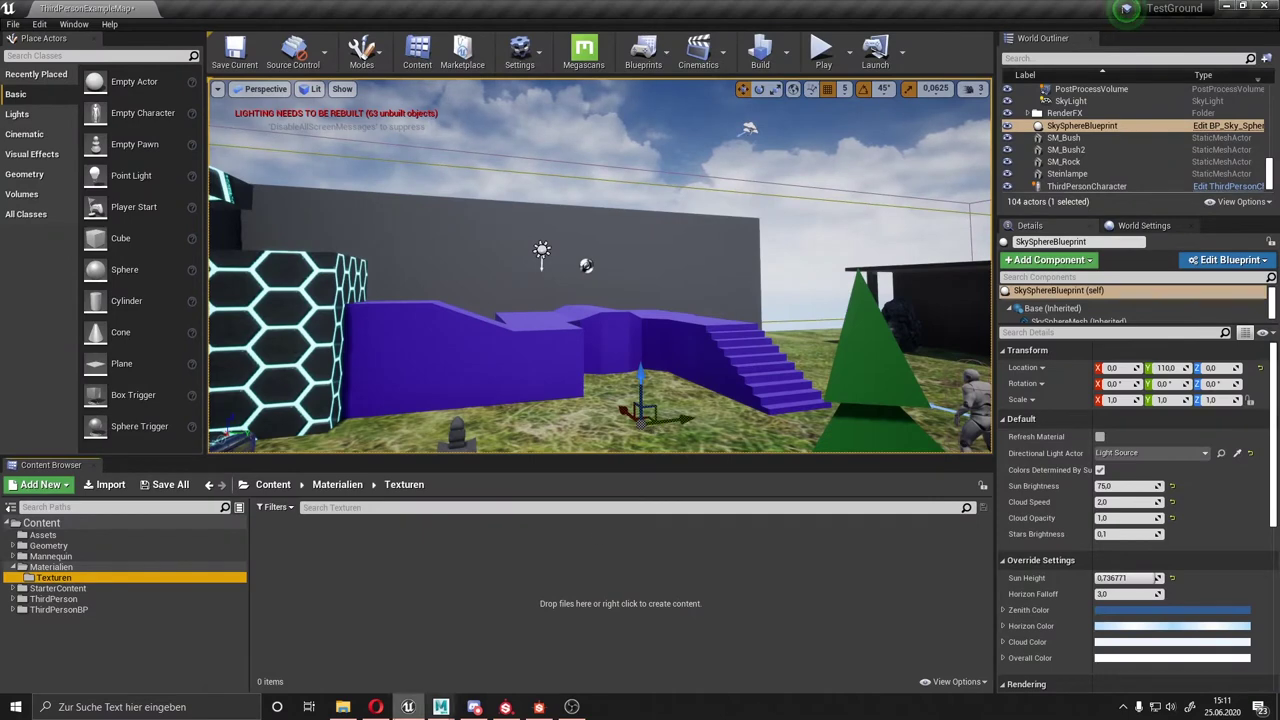
# Import the three VerkleidungHütte TGA maps from sourceimages into the Texturen folder.
pyautogui.click(343, 707)
pyautogui.doubleClick(806, 380)
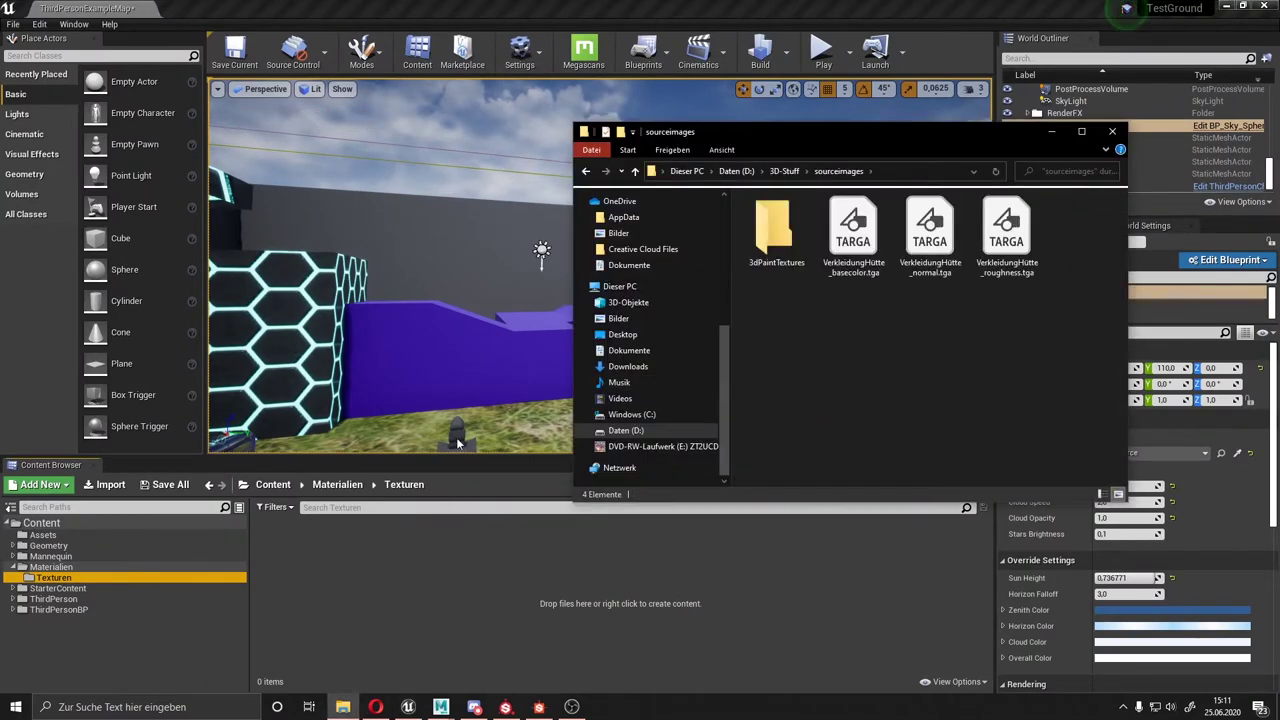
pyautogui.moveTo(1100, 330)
pyautogui.mouseDown()
pyautogui.moveTo(860, 200)
pyautogui.moveTo(423, 584)
pyautogui.mouseUp()
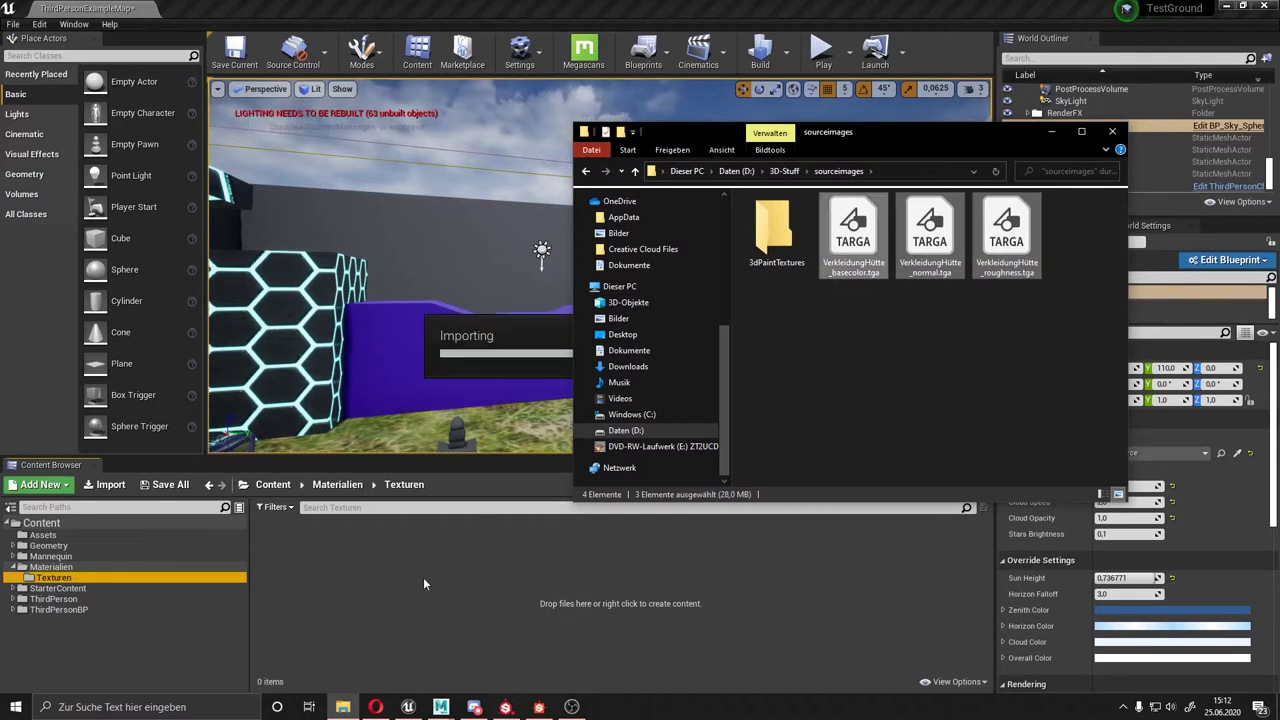
pyautogui.click(607, 593)
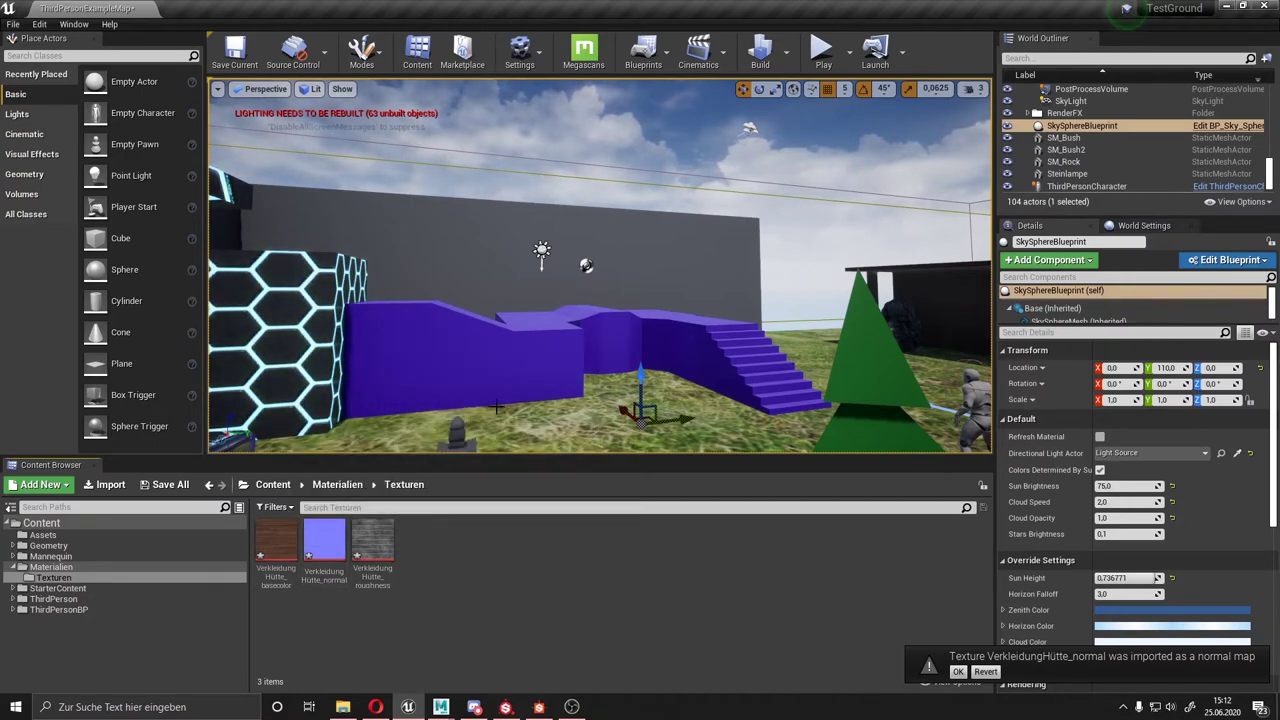
pyautogui.moveTo(600, 300); pyautogui.dragTo(580, 290, button='right')
pyautogui.moveTo(500, 380); pyautogui.dragTo(491, 385, button='right')
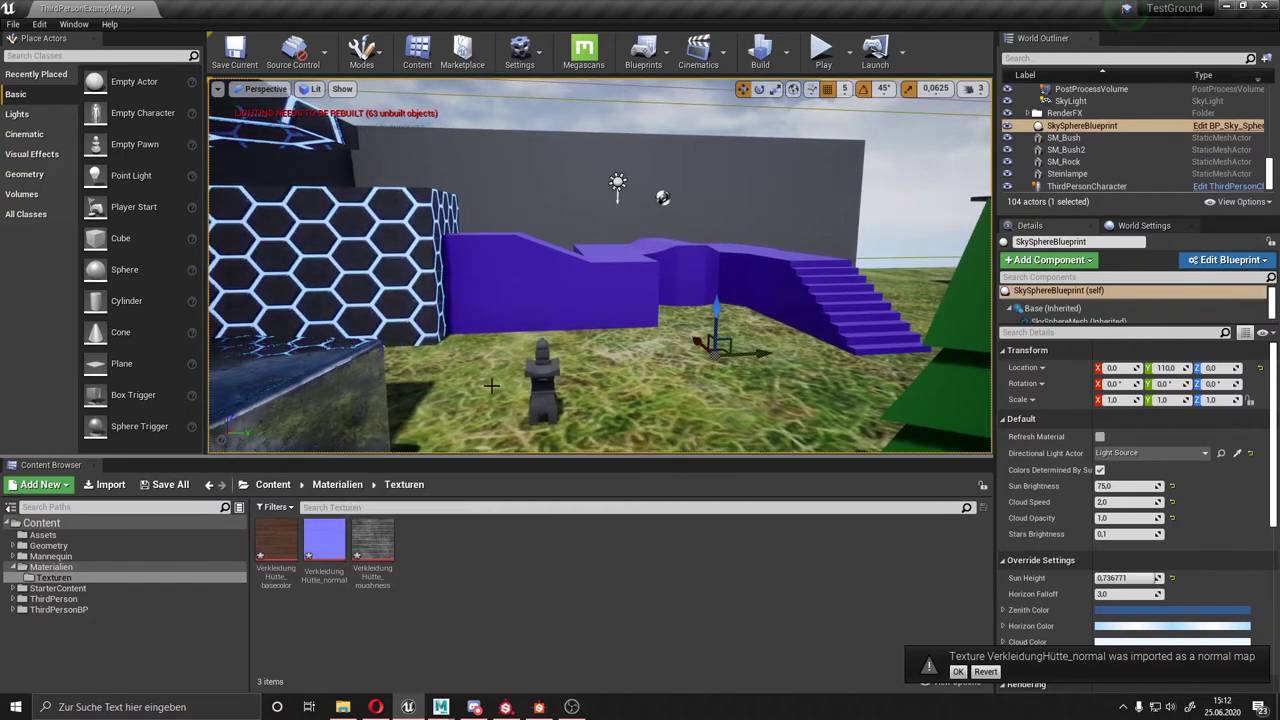
# Create a material named Verkleidung in Texturen and open it in the Material Editor.
pyautogui.rightClick(454, 558)
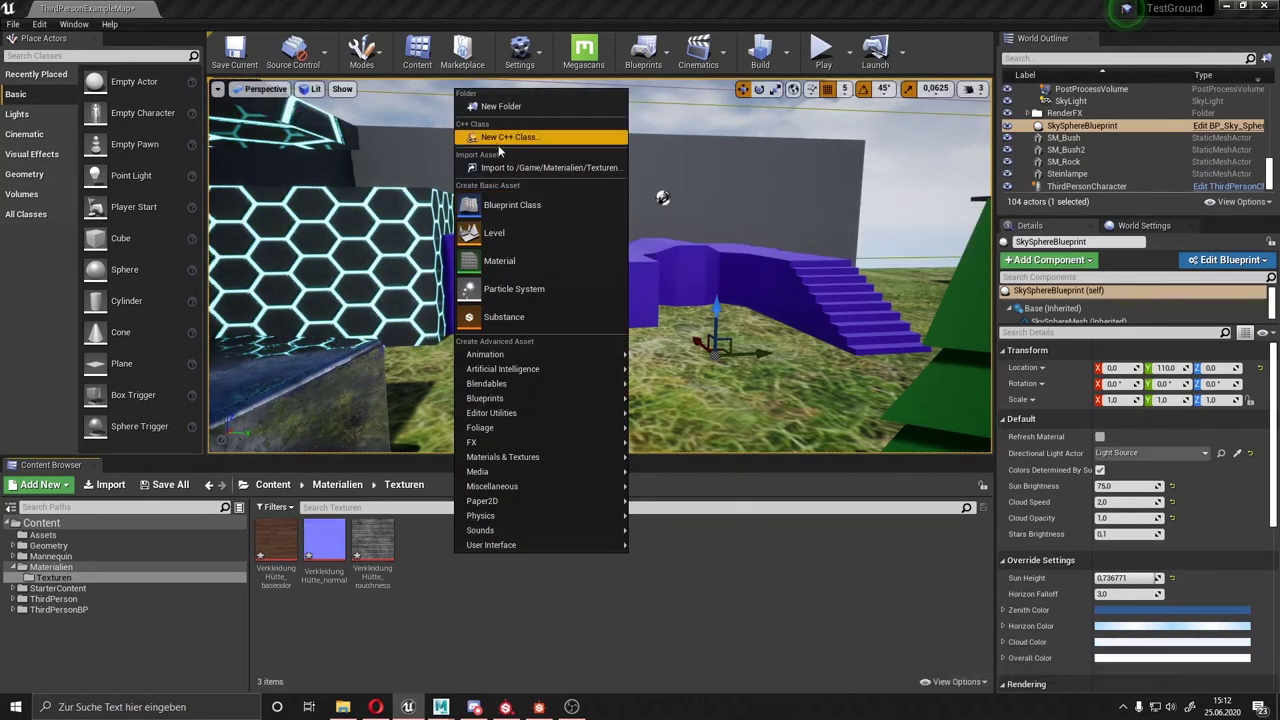
pyautogui.click(529, 258)
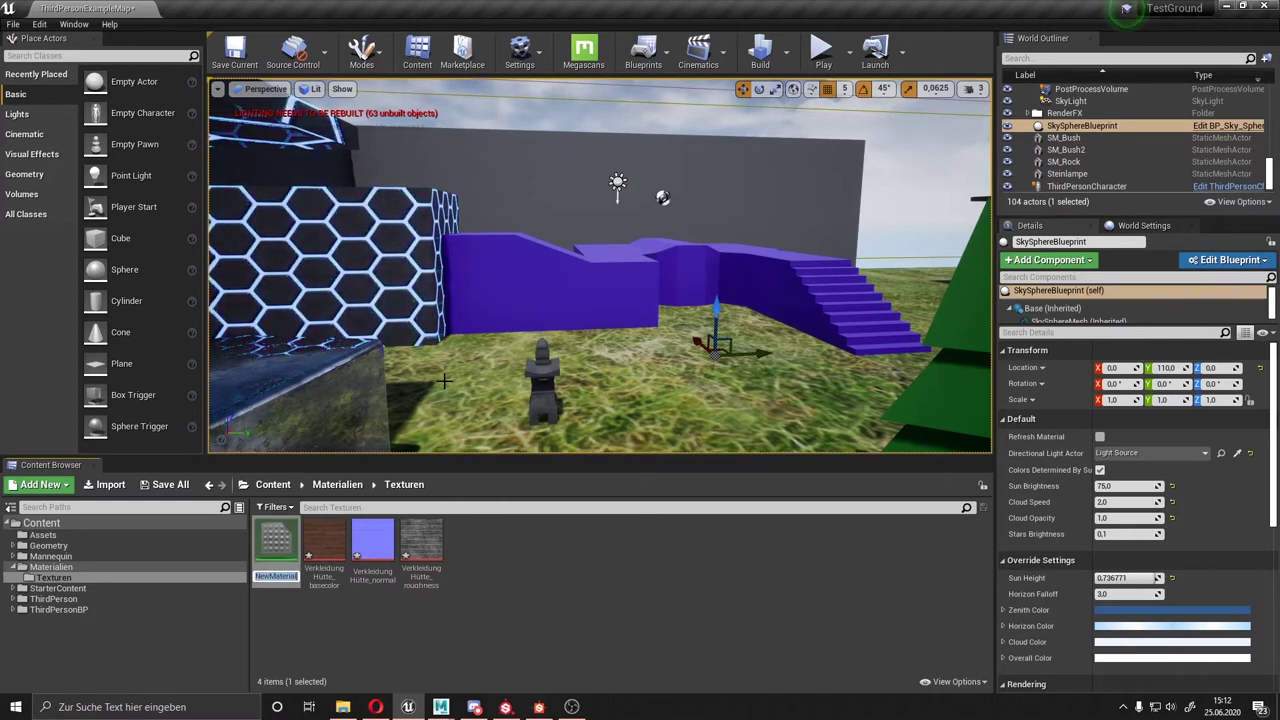
pyautogui.write('H')
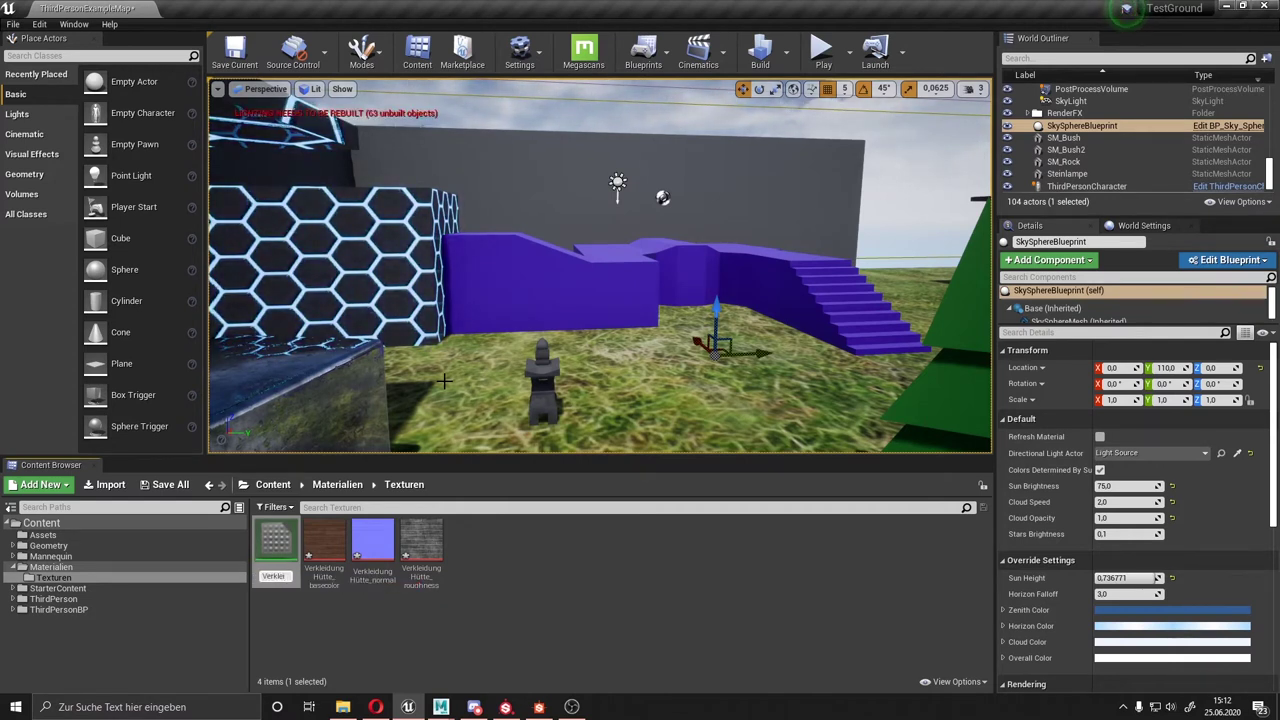
pyautogui.write('eidung')
pyautogui.press('Return')
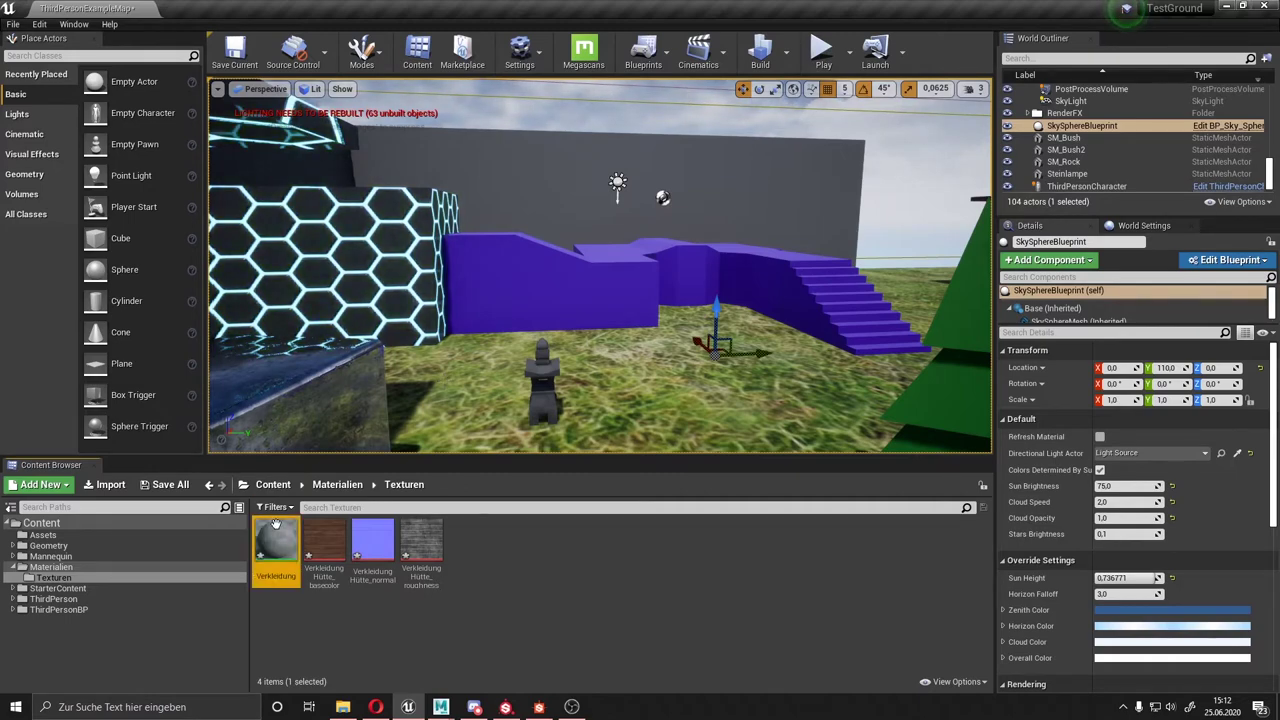
pyautogui.doubleClick(276, 525)
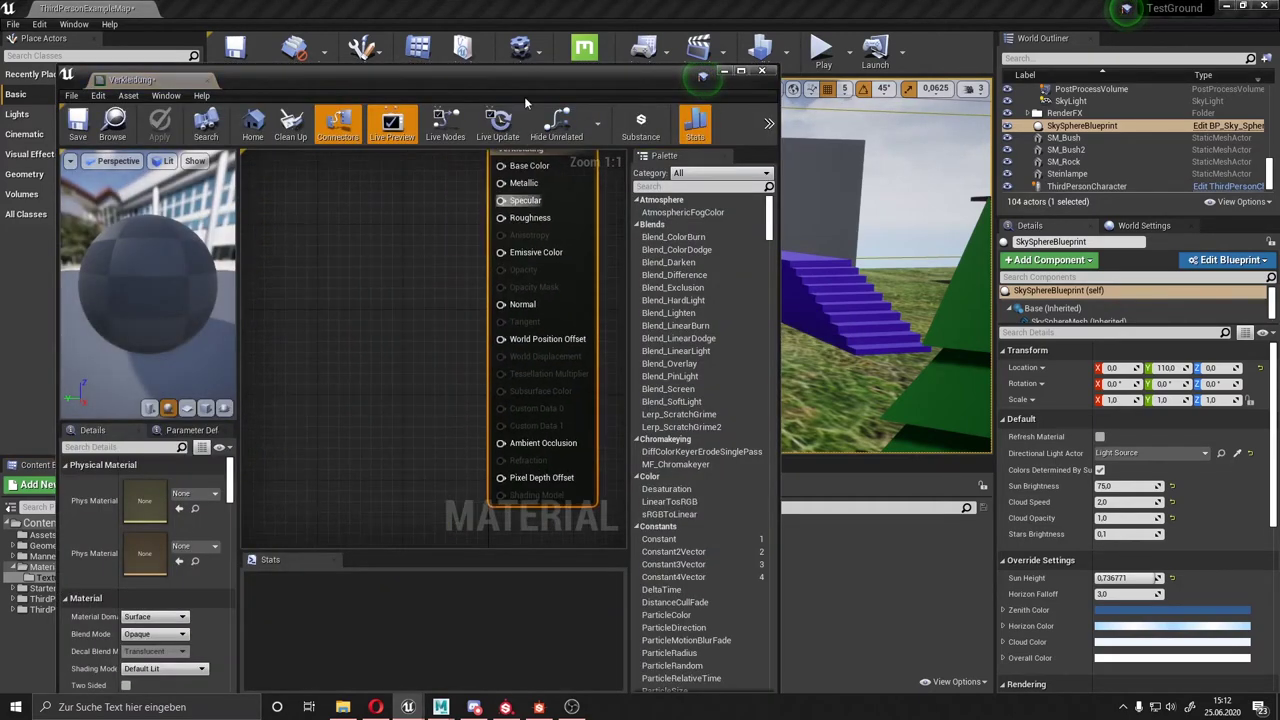
# Add the basecolor and normal texture samples, wired to Base Color and Normal.
pyautogui.moveTo(525, 80); pyautogui.dragTo(943, 60)
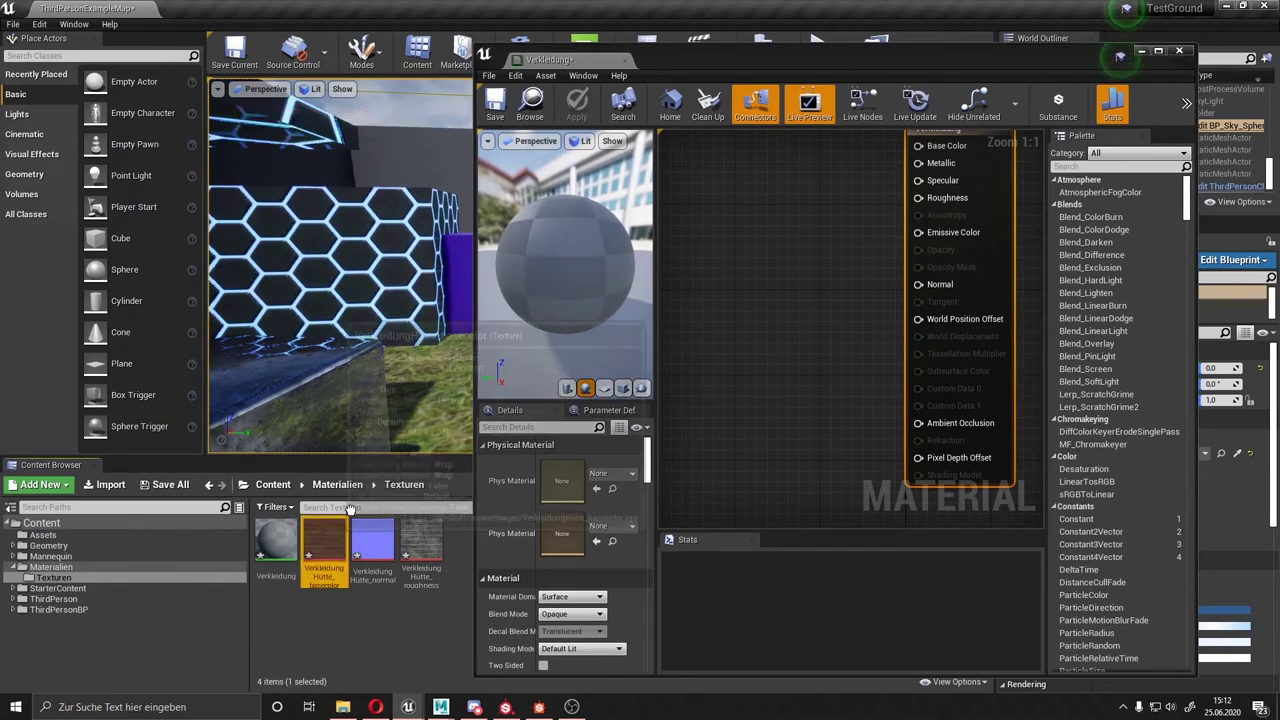
pyautogui.moveTo(349, 509); pyautogui.dragTo(745, 235)
pyautogui.moveTo(831, 251); pyautogui.dragTo(918, 152)
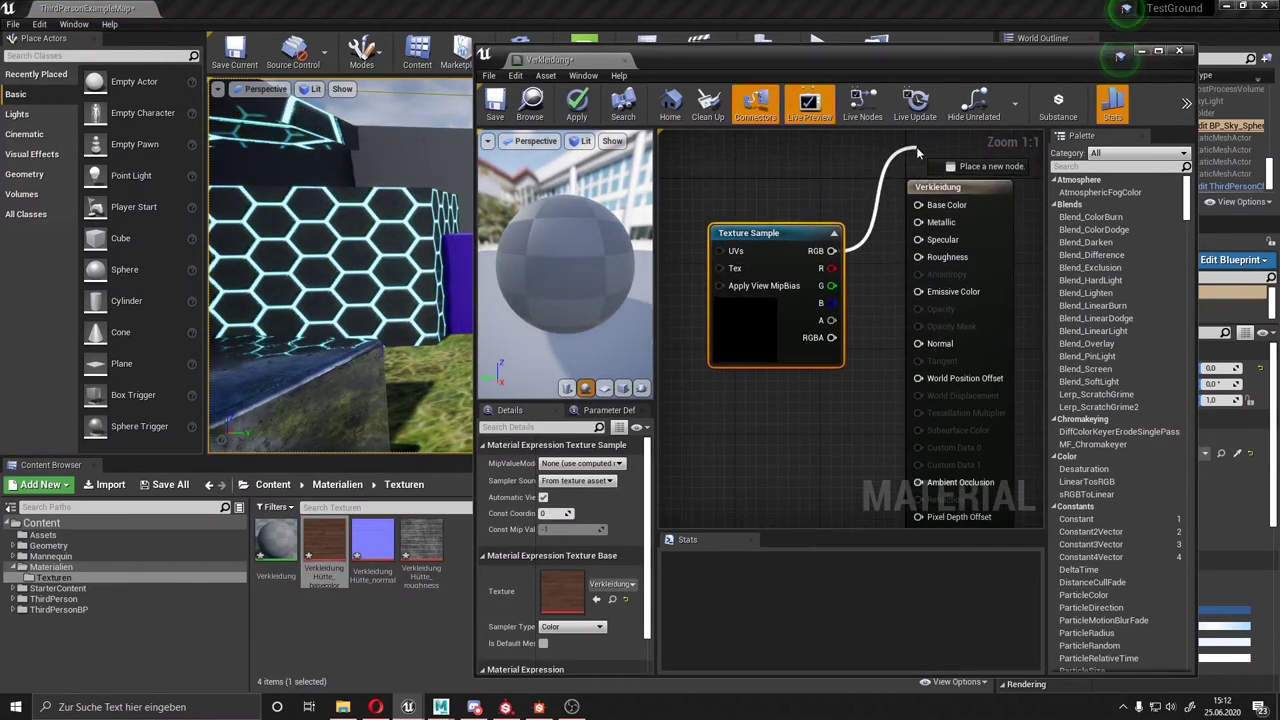
pyautogui.moveTo(831, 251); pyautogui.dragTo(908, 206)
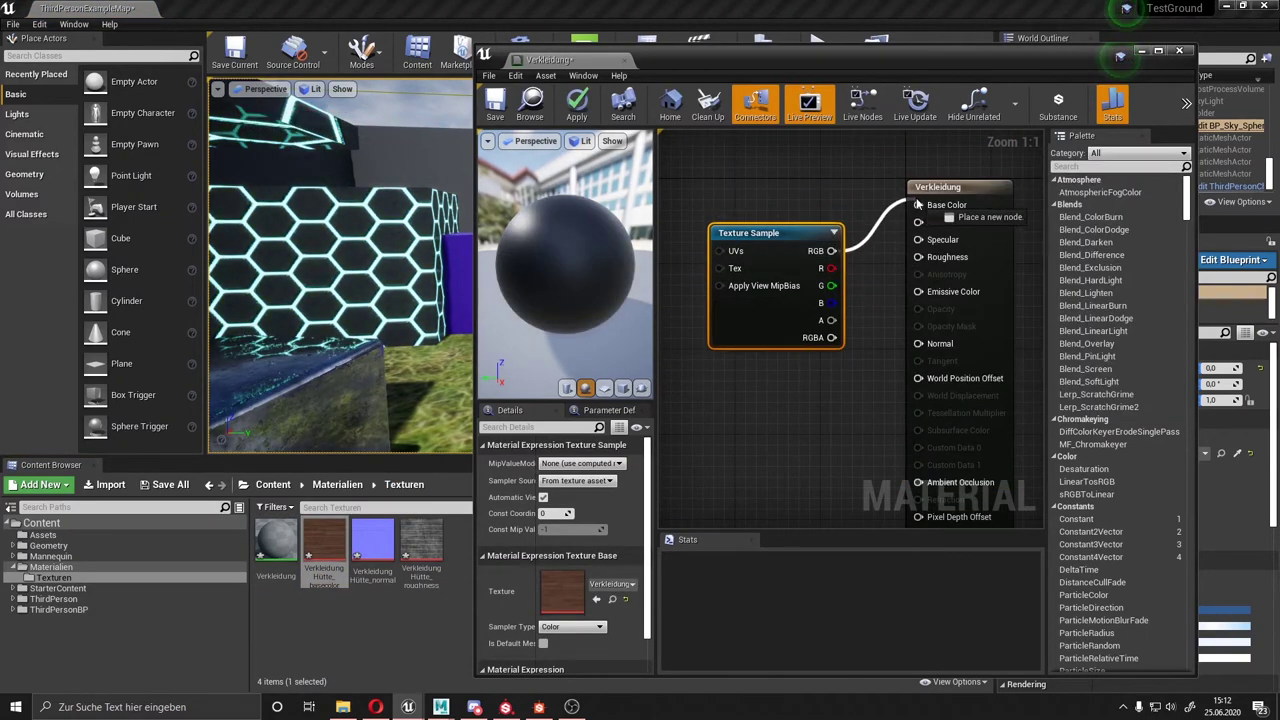
pyautogui.moveTo(373, 545); pyautogui.dragTo(785, 418)
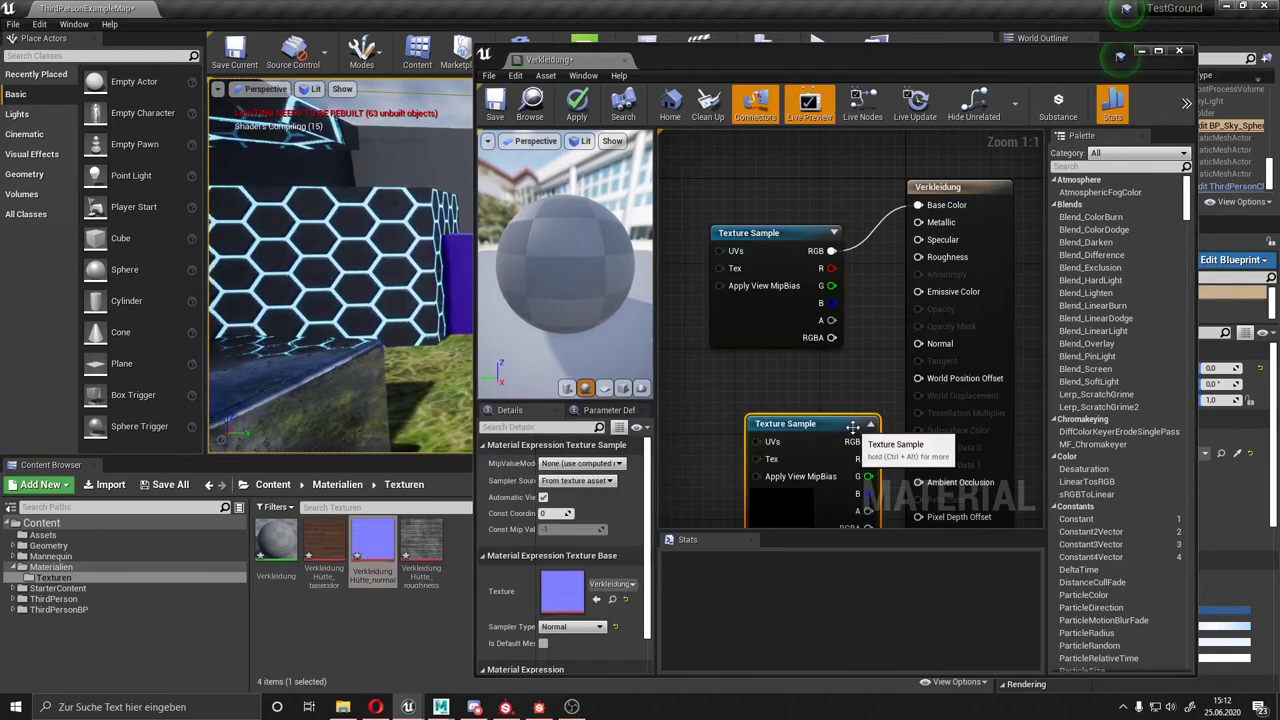
pyautogui.moveTo(868, 441); pyautogui.dragTo(935, 348)
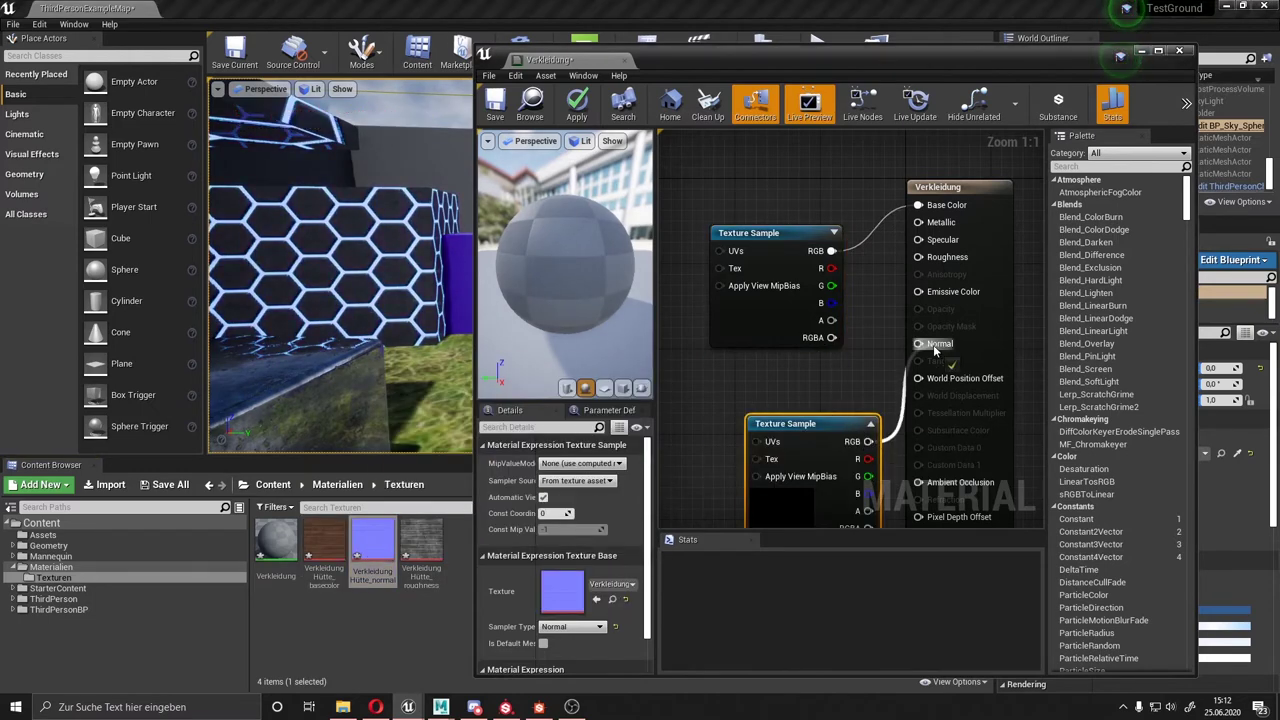
# Wire the roughness texture into Roughness, tidy the node layout, and save the material.
pyautogui.rightClick(745, 232)
pyautogui.press('Escape')
pyautogui.moveTo(741, 232); pyautogui.dragTo(729, 178)
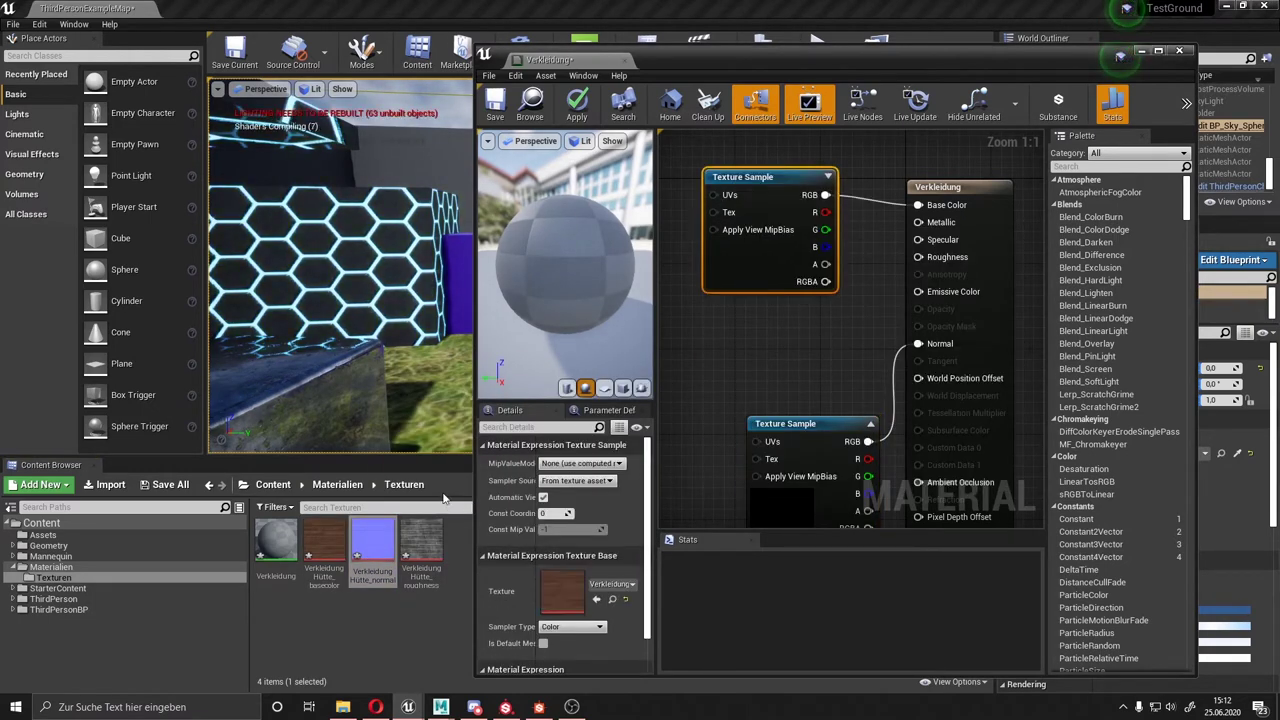
pyautogui.moveTo(421, 548); pyautogui.dragTo(712, 345)
pyautogui.moveTo(822, 384); pyautogui.dragTo(869, 339)
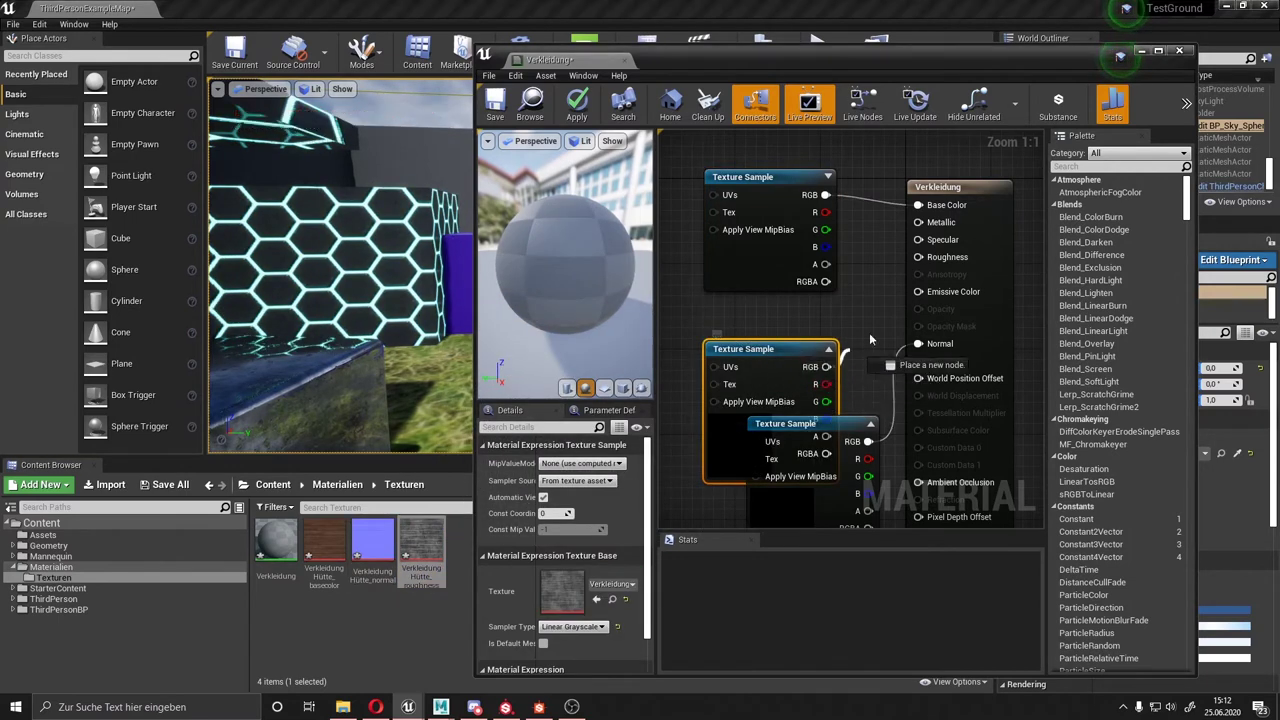
pyautogui.moveTo(928, 262); pyautogui.dragTo(928, 262)
pyautogui.moveTo(827, 355); pyautogui.dragTo(752, 332)
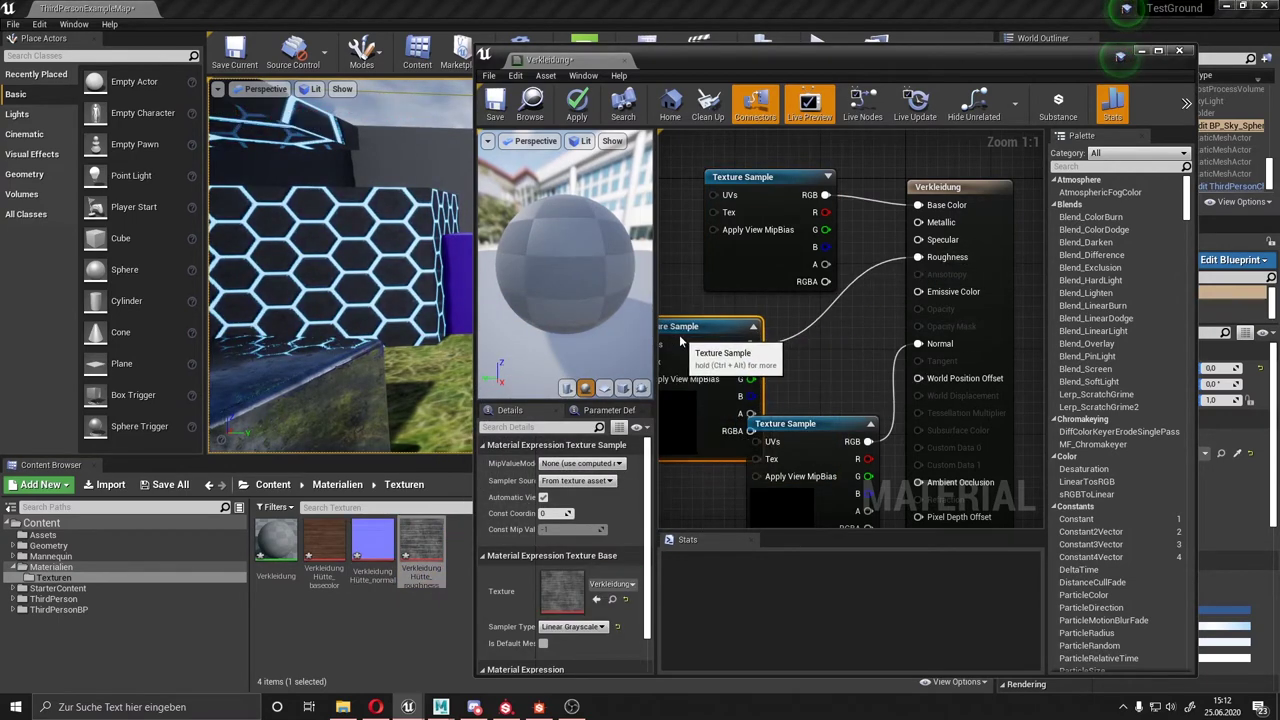
pyautogui.scroll(-2, 752, 332)
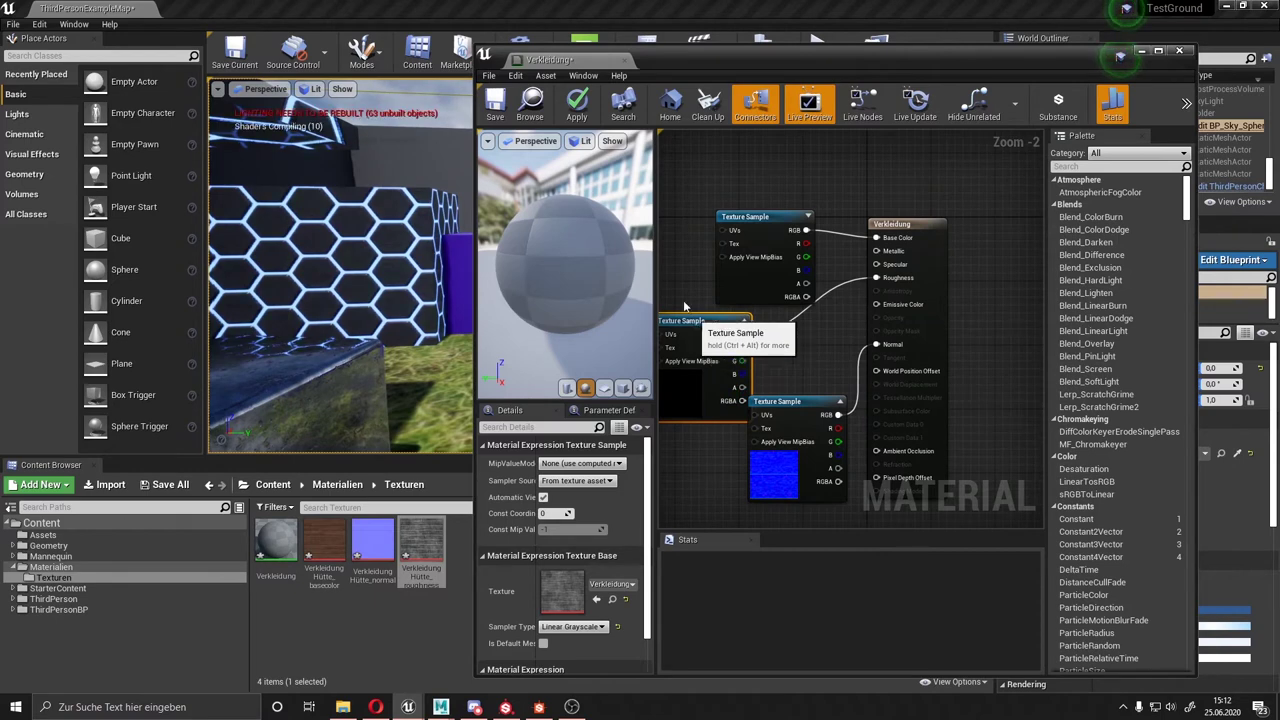
pyautogui.moveTo(789, 430); pyautogui.dragTo(796, 453)
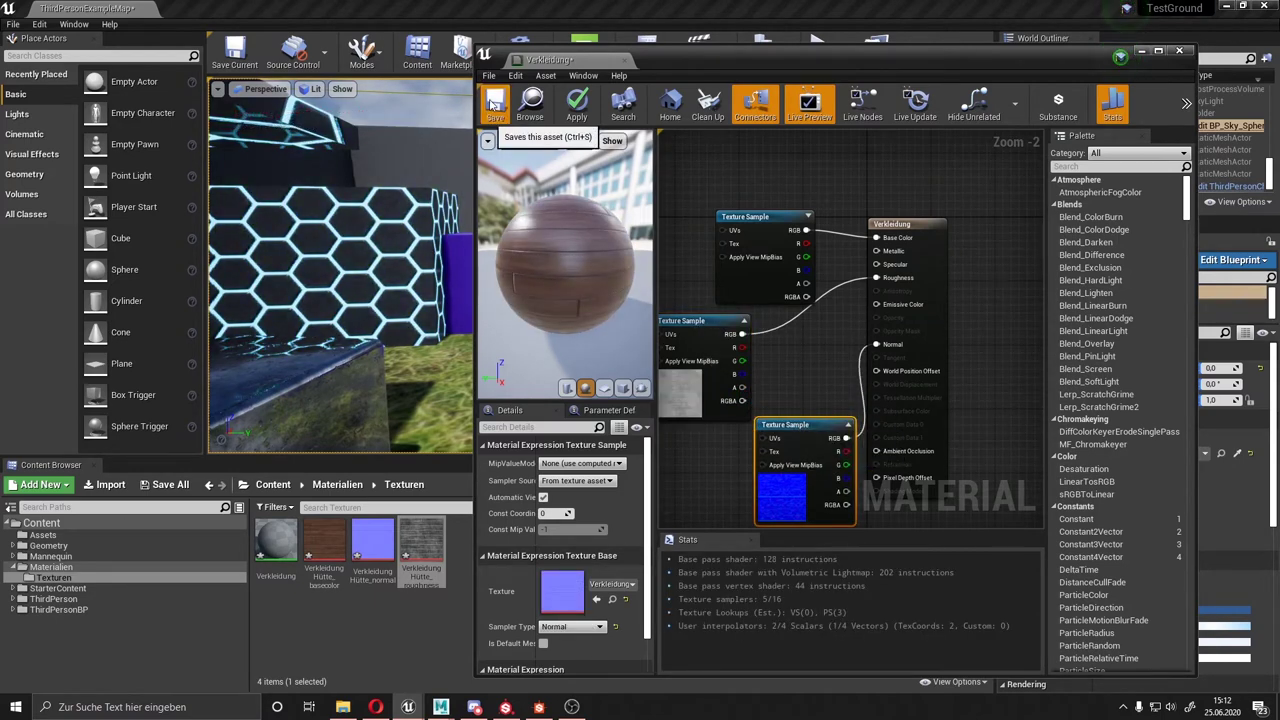
pyautogui.click(690, 169)
# Drive all three samples' UVs with TexCoord multiplied by a Constant of 4.0, and save.
pyautogui.rightClick(672, 190)
pyautogui.write('t')
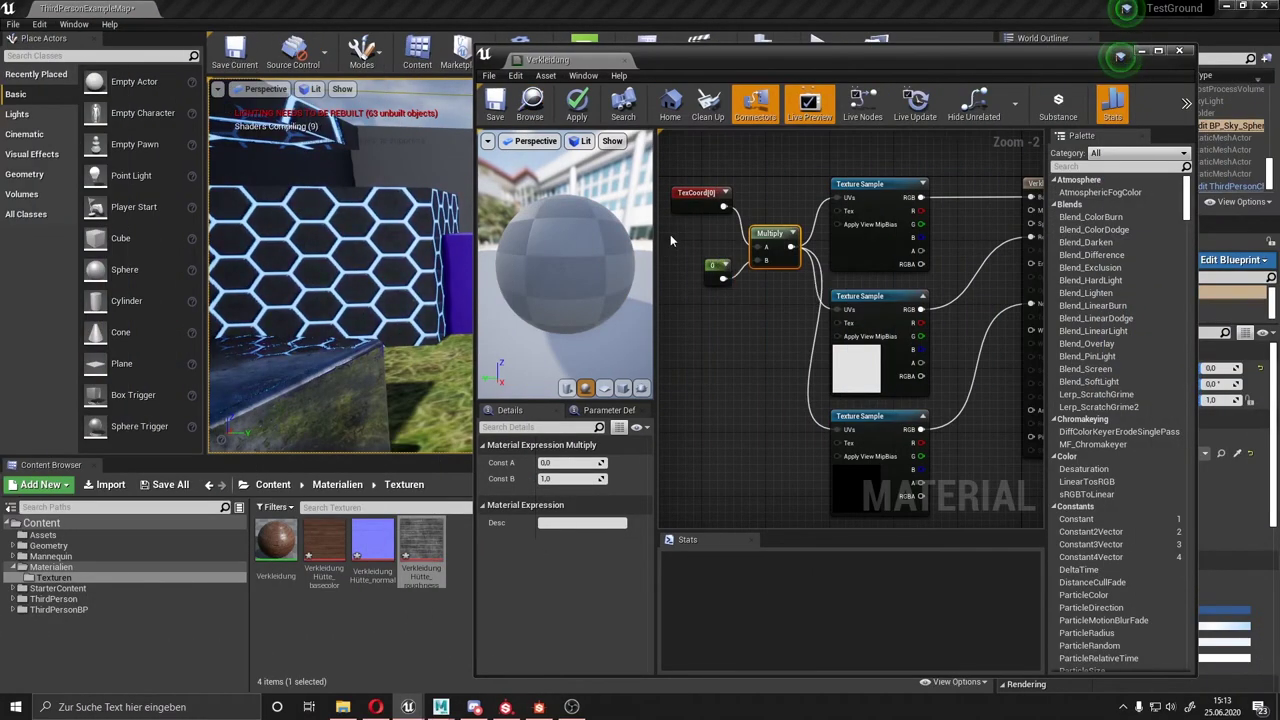
pyautogui.click(494, 102)
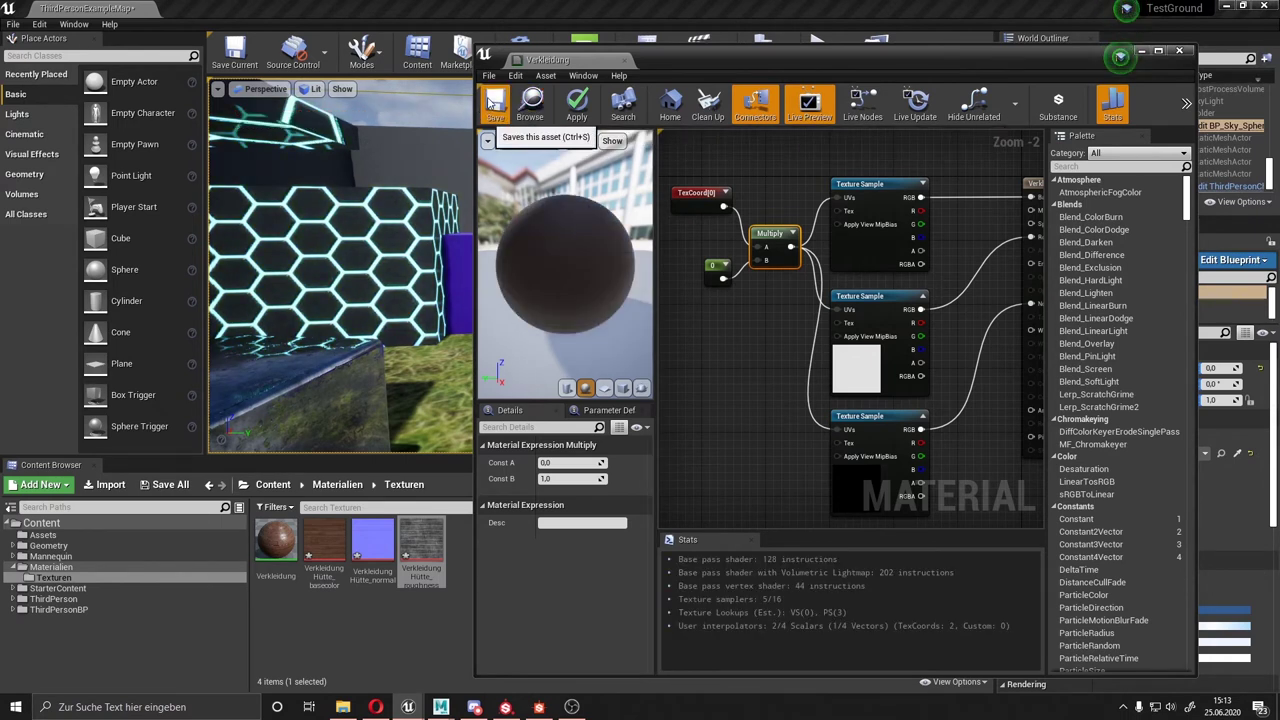
pyautogui.click(494, 102)
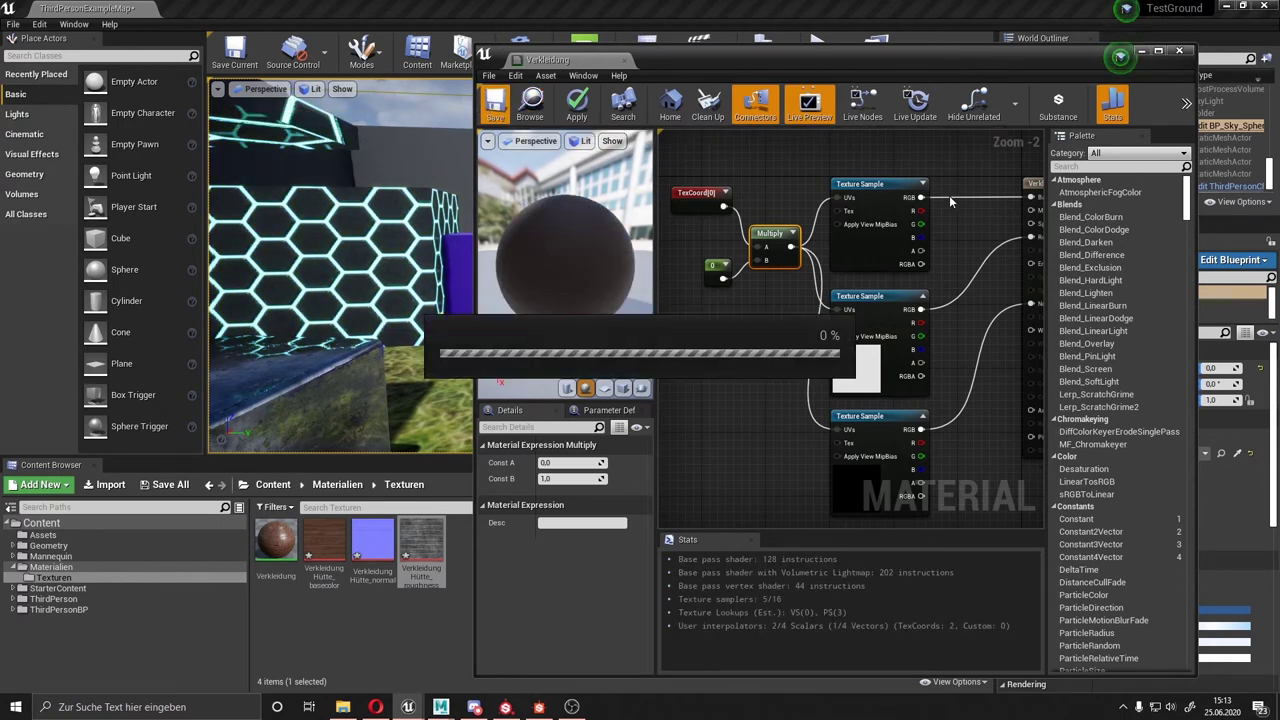
pyautogui.click(716, 268)
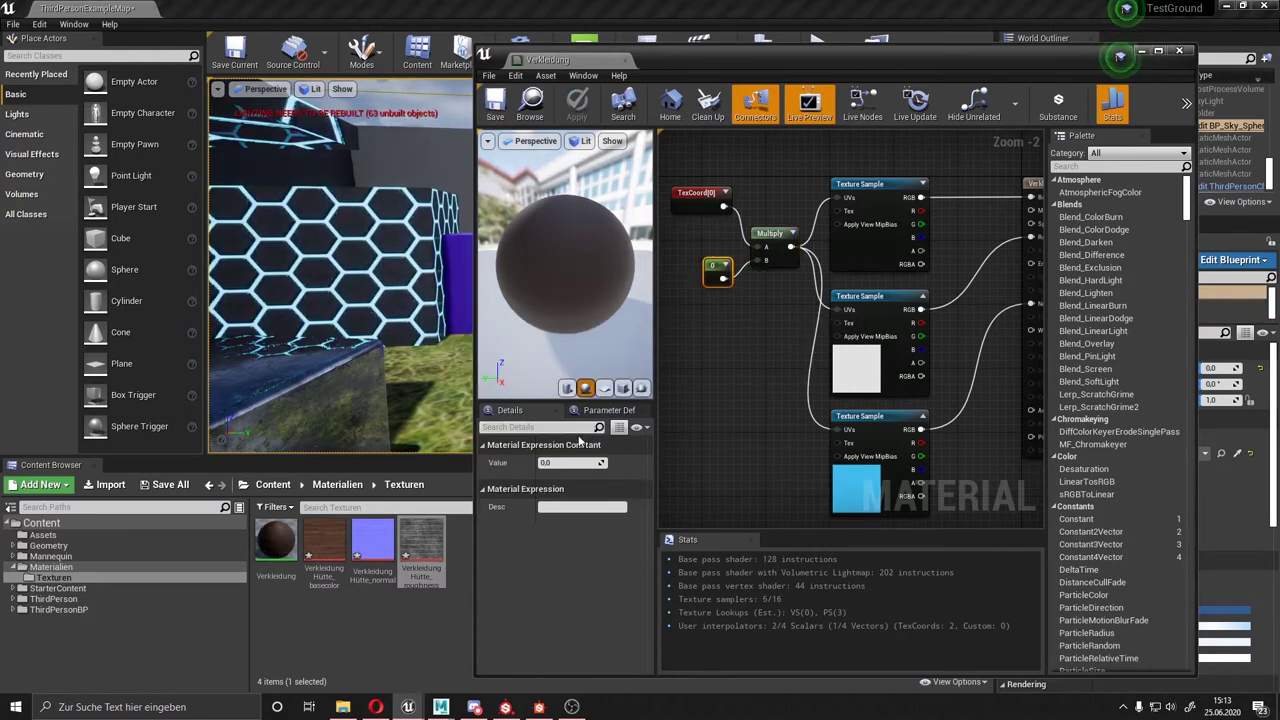
pyautogui.write('4')
pyautogui.press('Return')
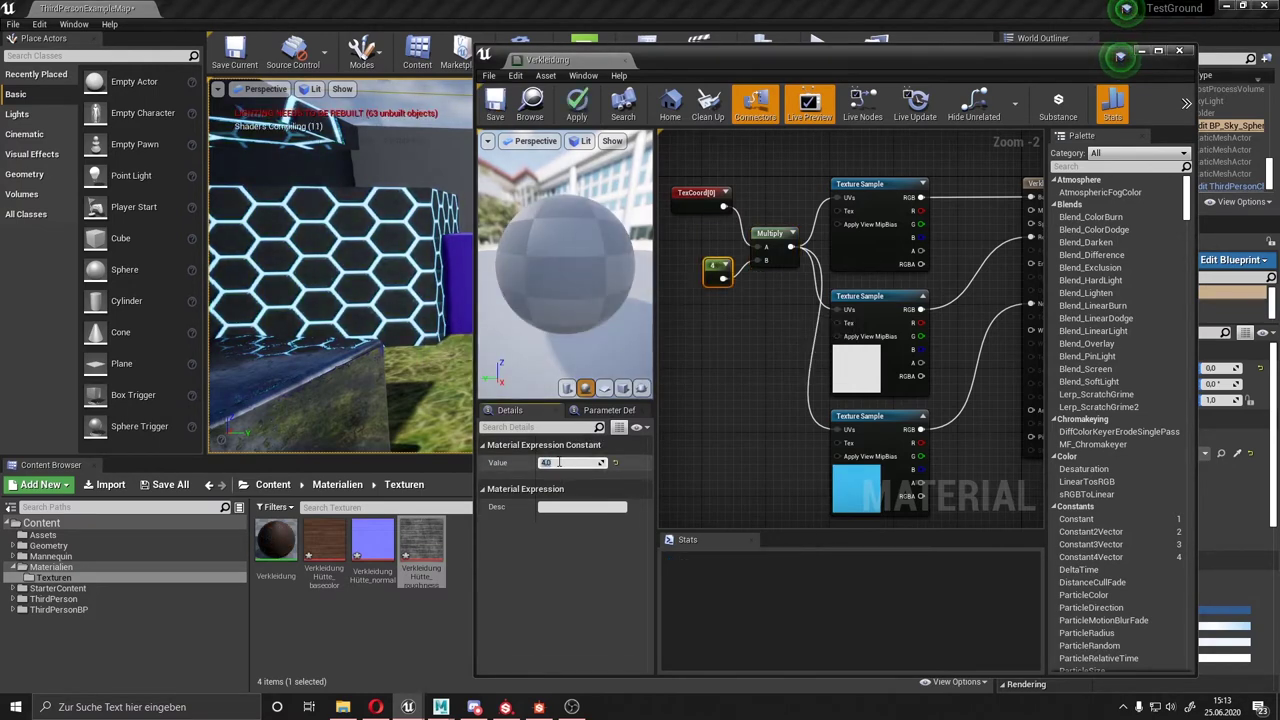
pyautogui.moveTo(276, 545)
pyautogui.mouseDown()
pyautogui.moveTo(473, 155)
pyautogui.moveTo(440, 230)
pyautogui.mouseUp()
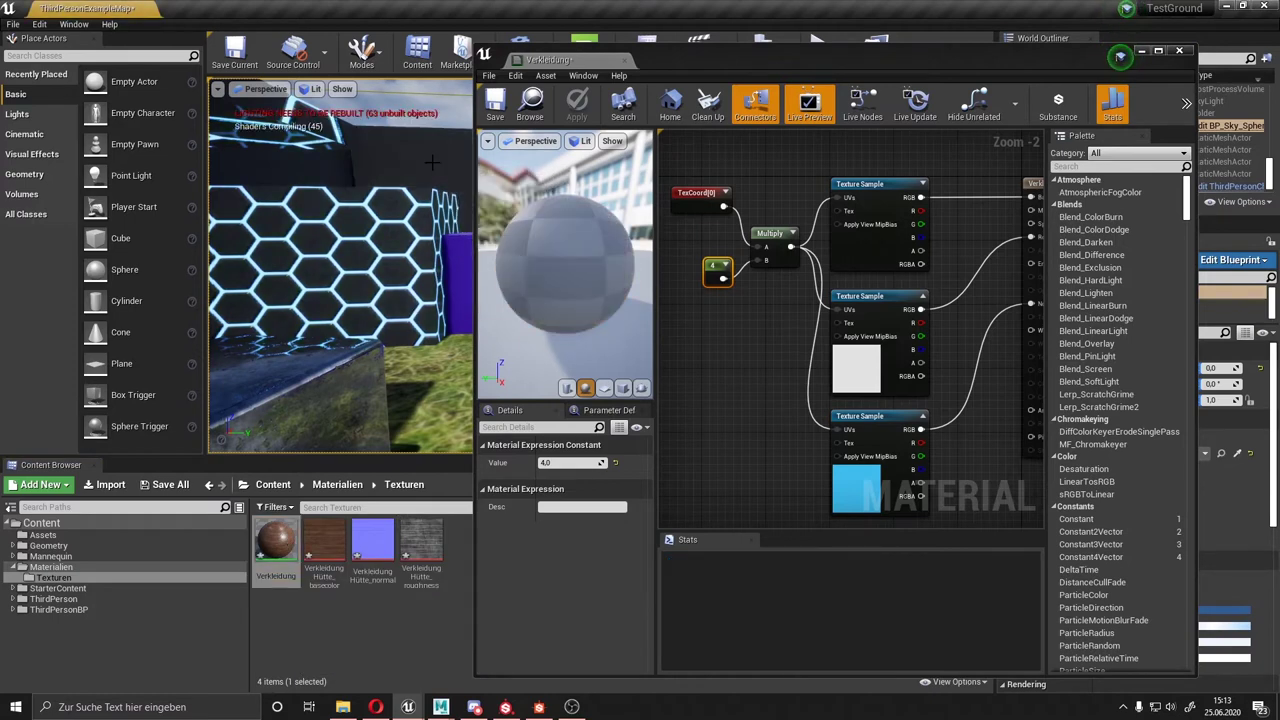
pyautogui.moveTo(840, 62); pyautogui.dragTo(1088, 106)
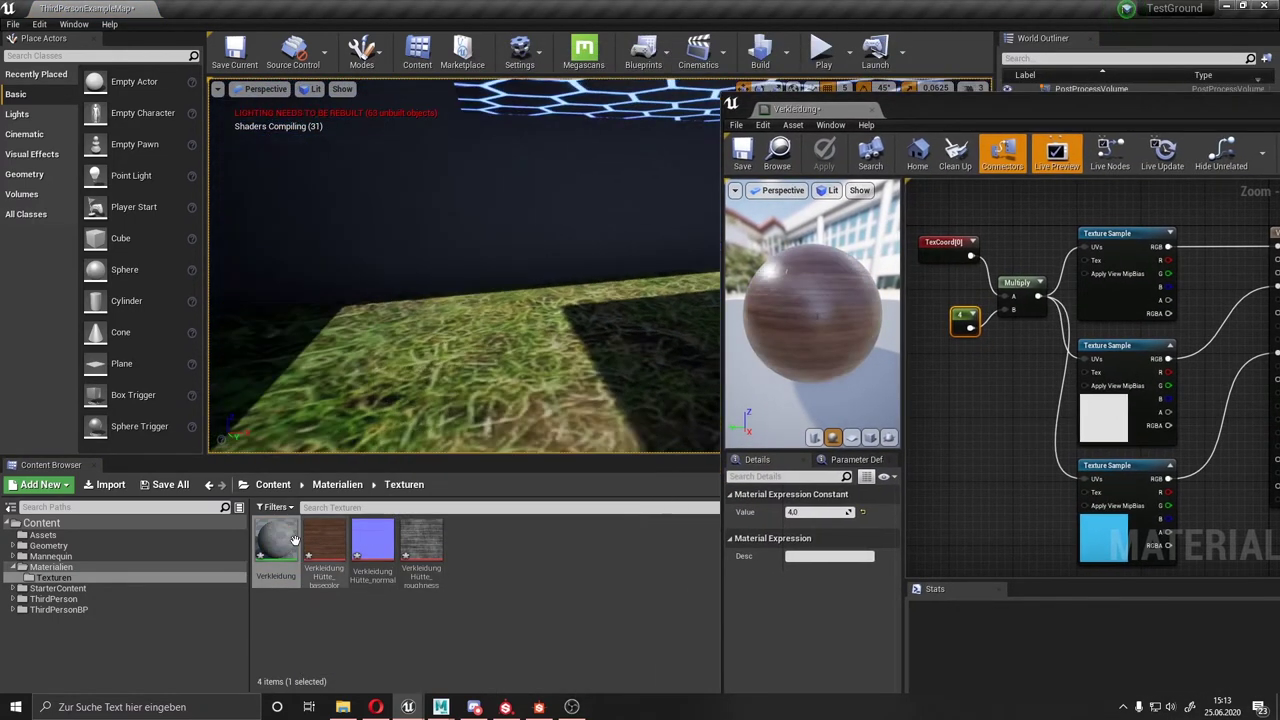
# Drop the Verkleidung material onto the dark wall and orbit to inspect the tiled planks.
pyautogui.moveTo(276, 545); pyautogui.dragTo(389, 229)
pyautogui.moveTo(276, 545); pyautogui.dragTo(357, 394)
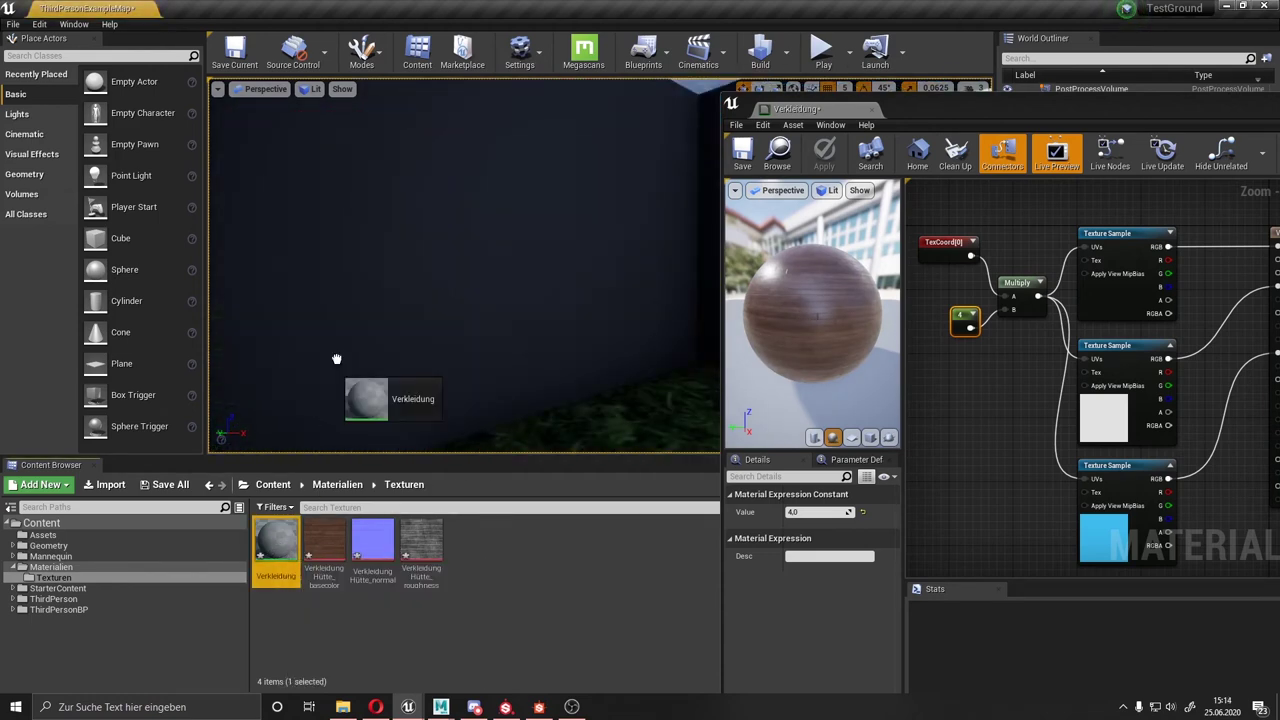
pyautogui.moveTo(464, 300); pyautogui.dragTo(464, 300, button='right')
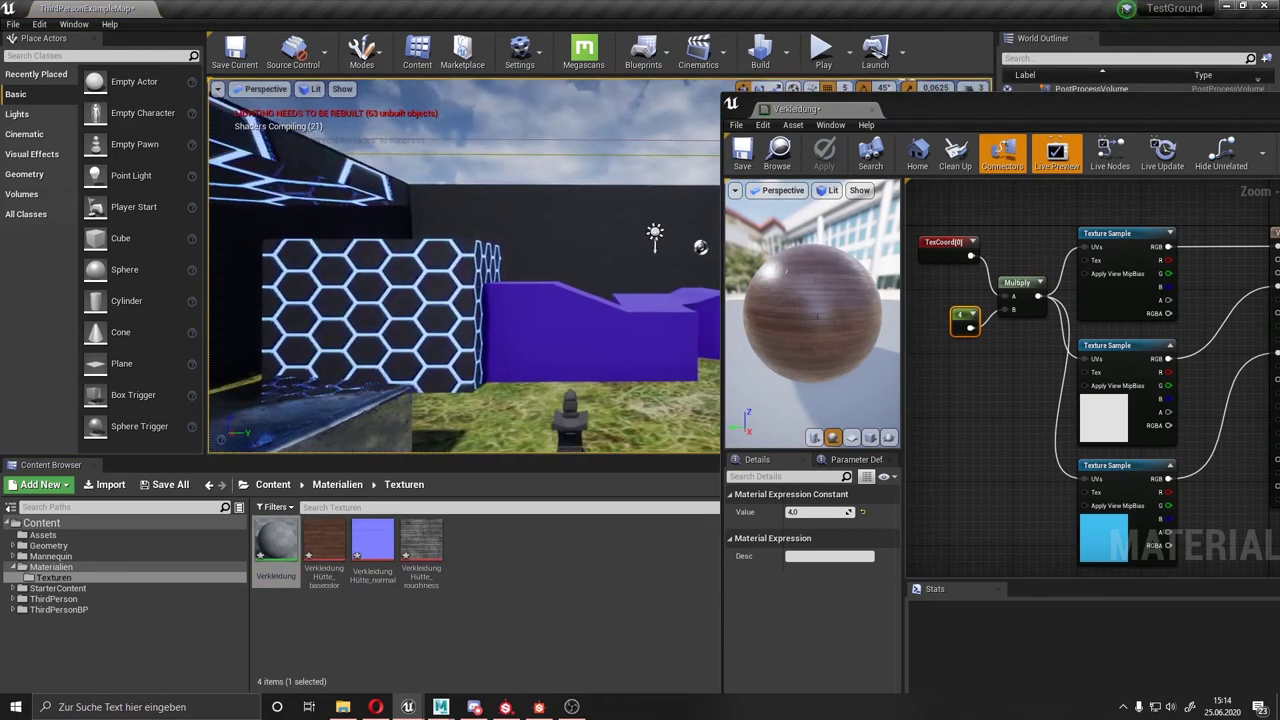
pyautogui.moveTo(407, 176); pyautogui.dragTo(407, 176, button='right')
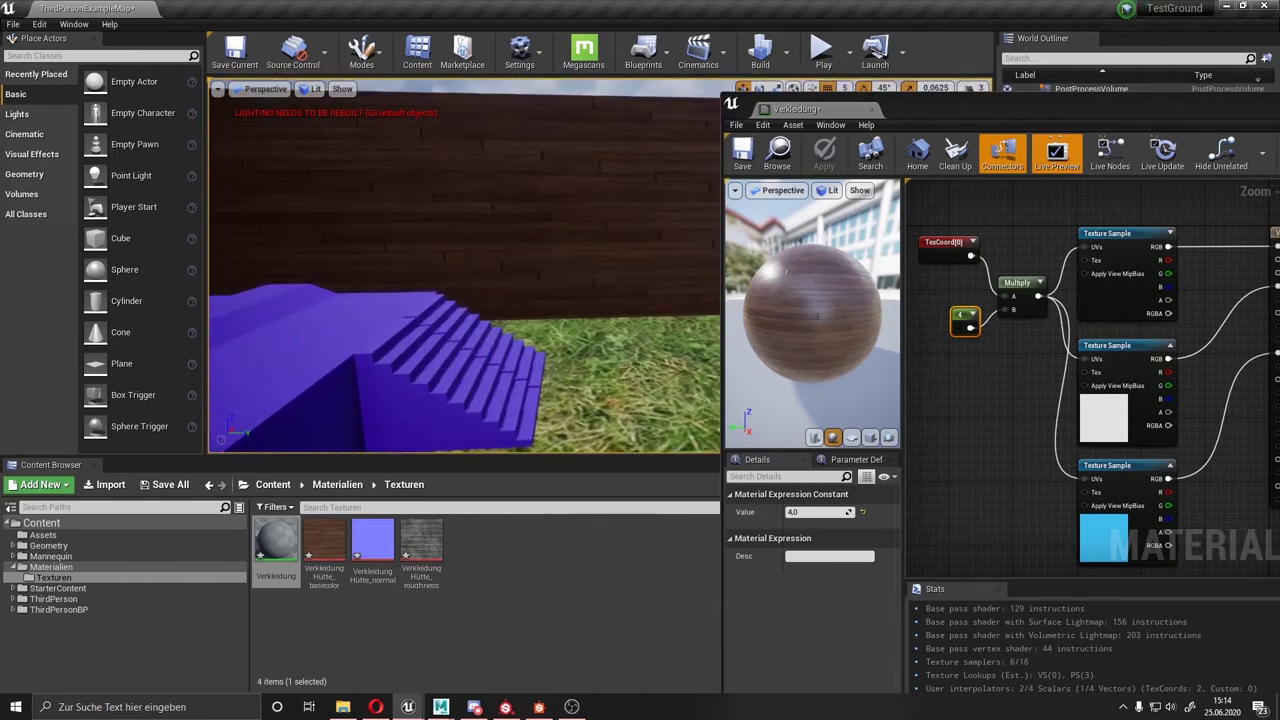
pyautogui.moveTo(593, 193)
pyautogui.mouseDown(button='right')
pyautogui.moveTo(577, 178)
pyautogui.moveTo(633, 178)
pyautogui.moveTo(572, 226)
pyautogui.moveTo(572, 253)
pyautogui.mouseUp(button='right')
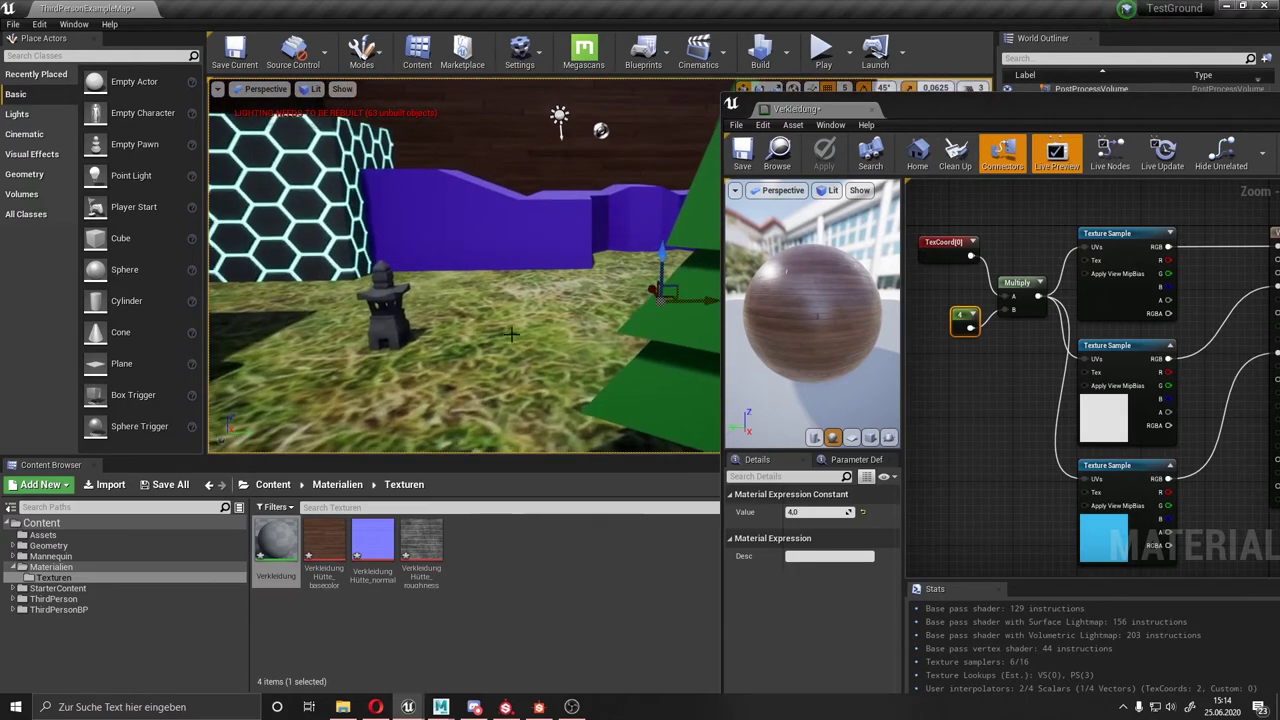
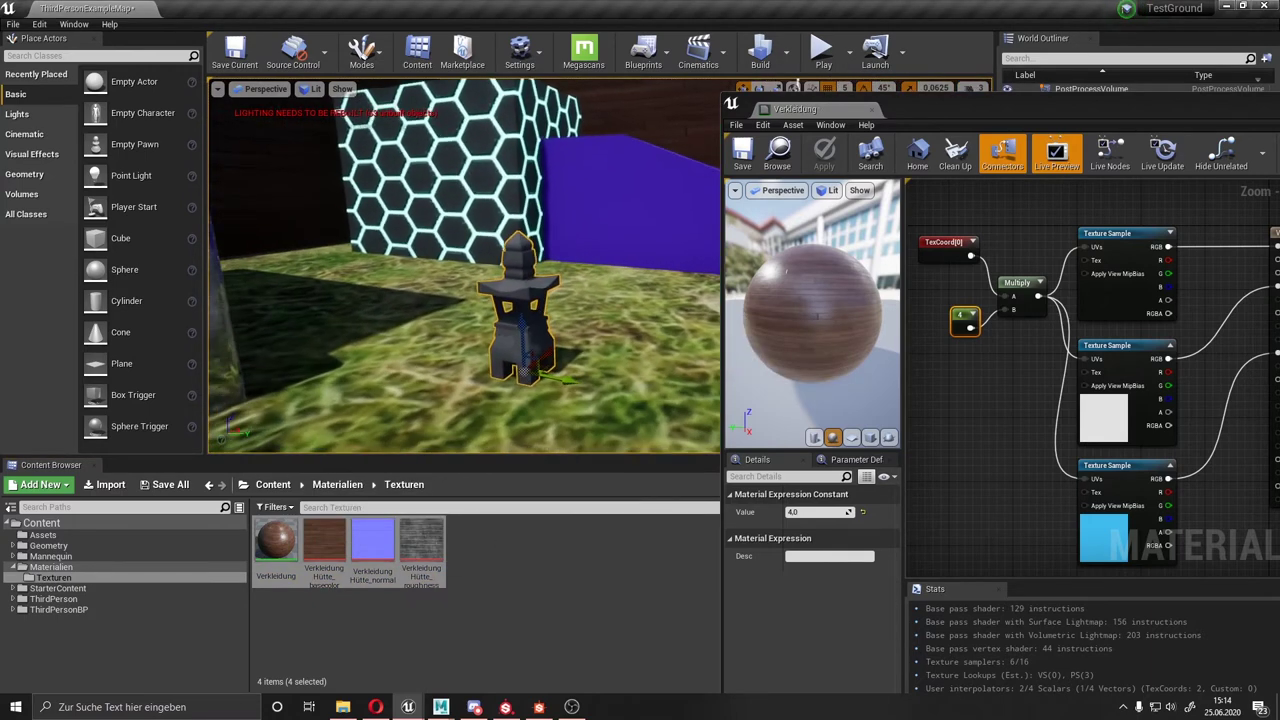
# Select the stone lamp in the level and move the Verkleidung material editor out of the way.
pyautogui.click(513, 320)
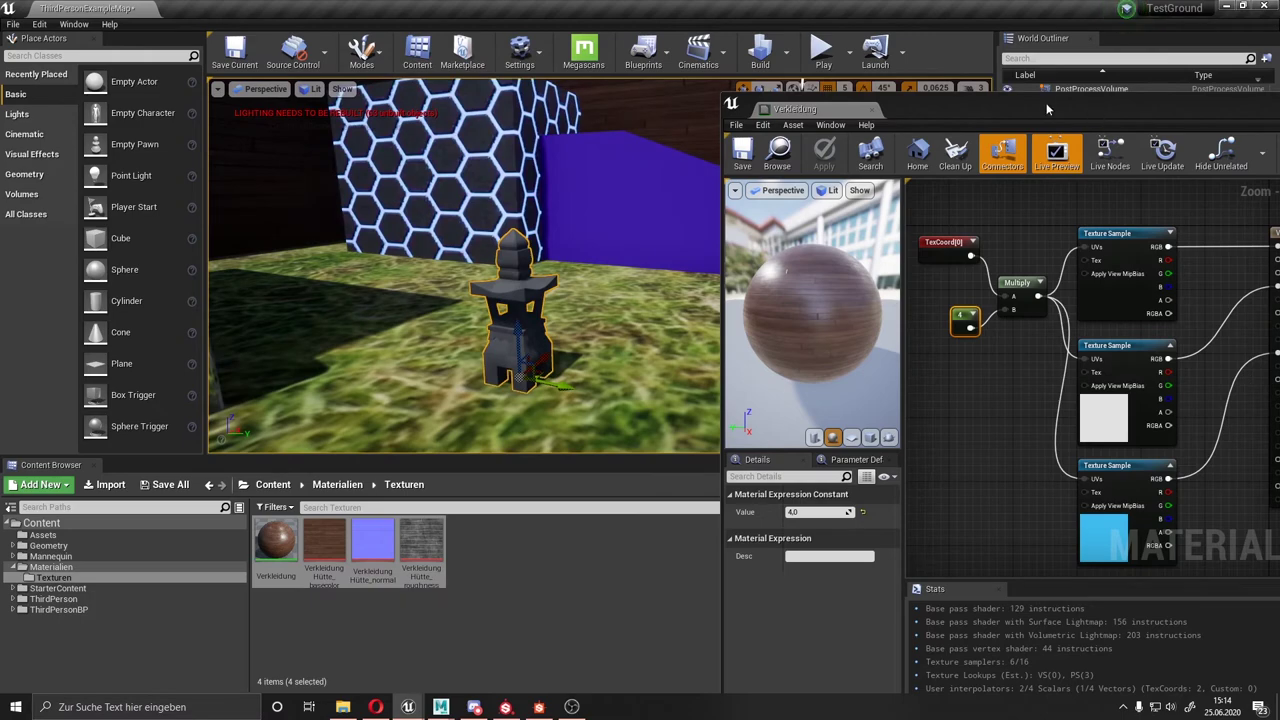
pyautogui.moveTo(1047, 108); pyautogui.dragTo(812, 98)
pyautogui.click(1174, 96)
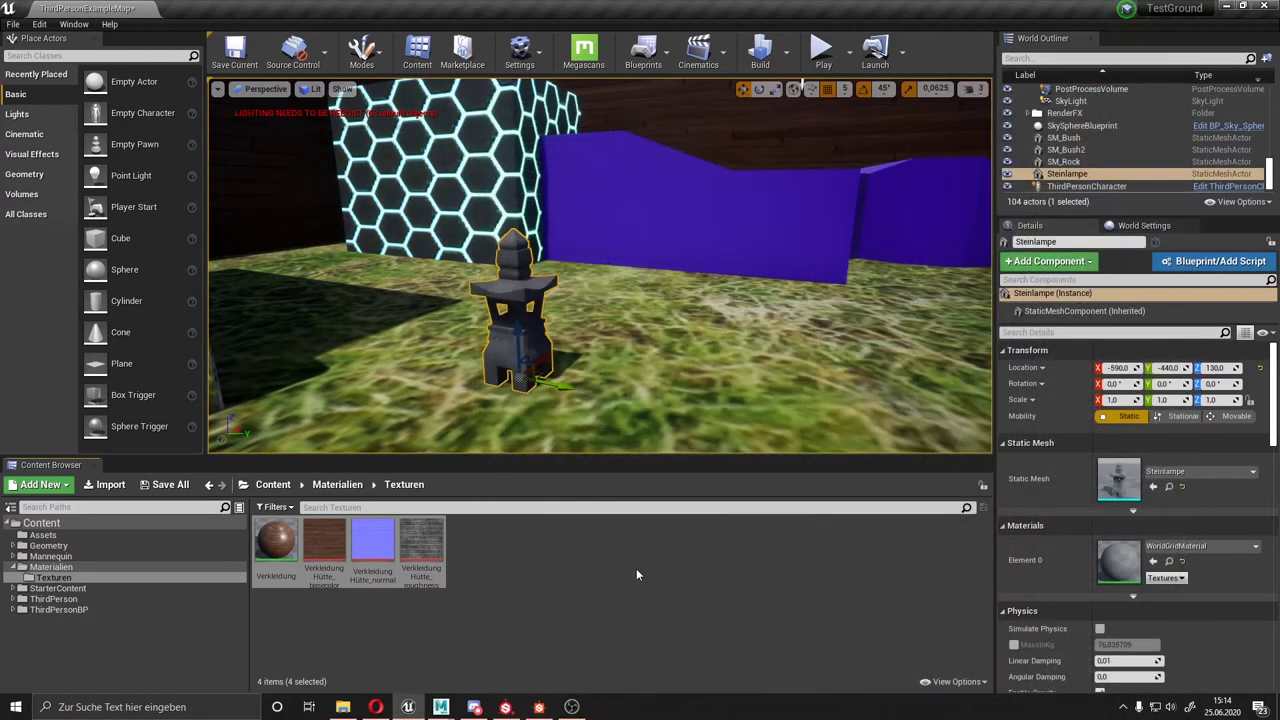
# Switch to the SteinLampe project, frame the lantern, and show the texture set 1001 settings.
pyautogui.click(505, 707)
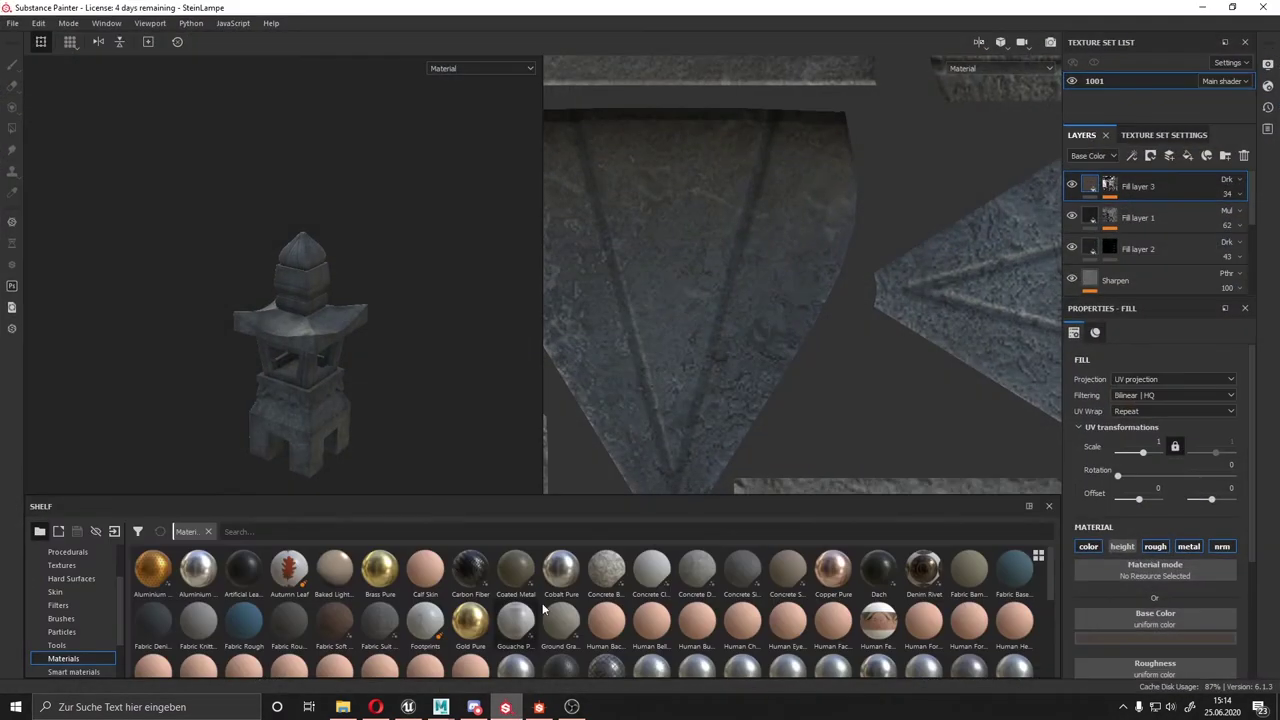
pyautogui.press('space')
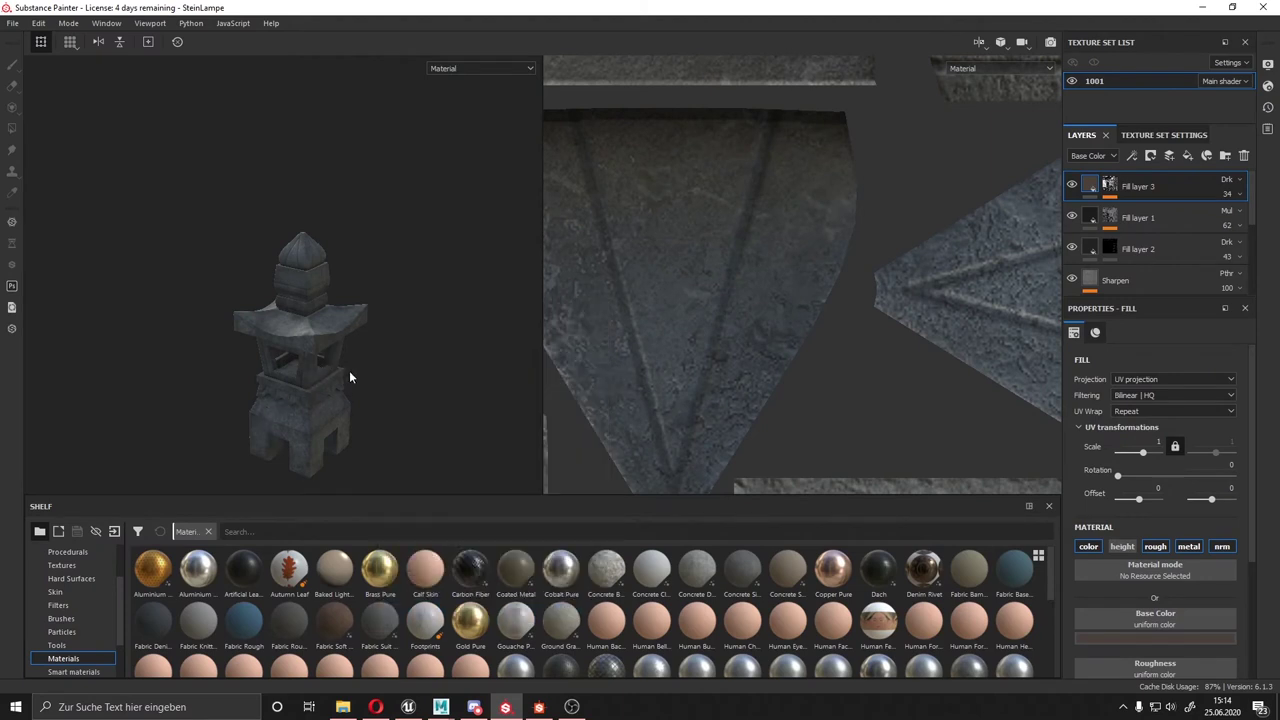
pyautogui.moveTo(349, 370)
pyautogui.keyDown('alt'); pyautogui.mouseDown()
pyautogui.moveTo(413, 197)
pyautogui.moveTo(369, 203)
pyautogui.mouseUp(); pyautogui.keyUp('alt')
pyautogui.scroll(3, 369, 209)
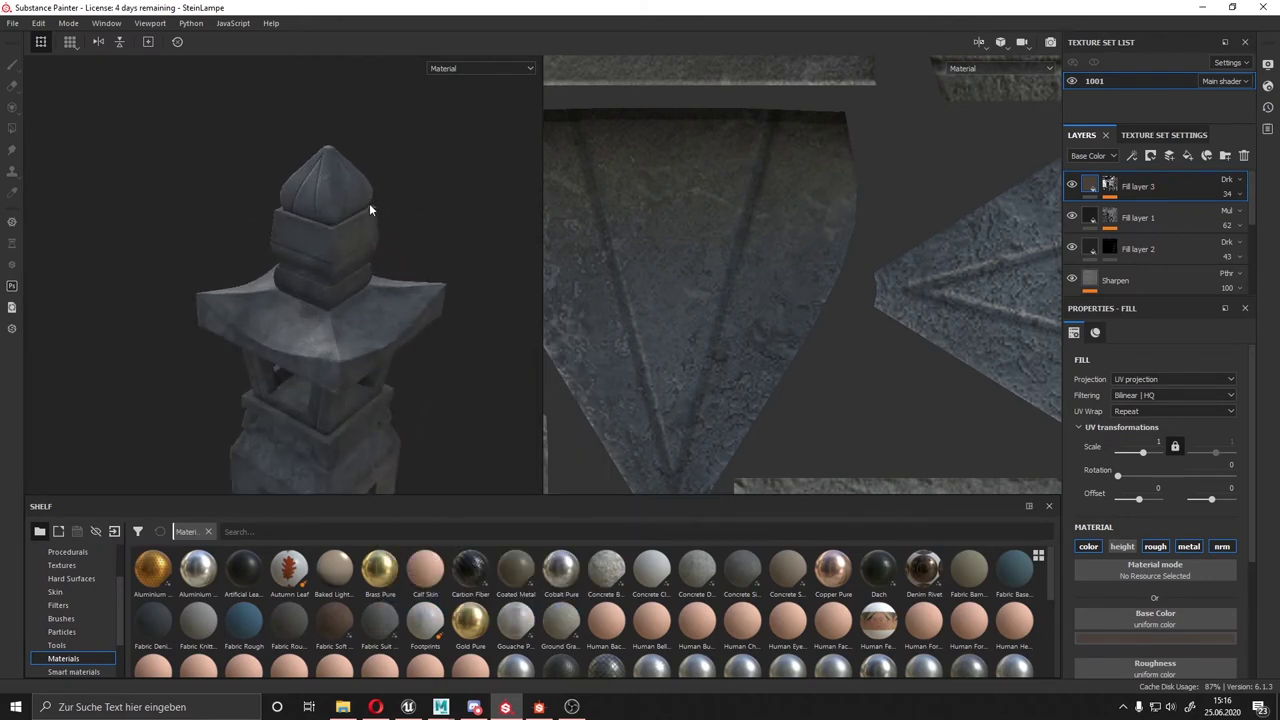
pyautogui.keyDown('alt'); pyautogui.moveTo(364, 213); pyautogui.dragTo(389, 141, button='middle'); pyautogui.keyUp('alt')
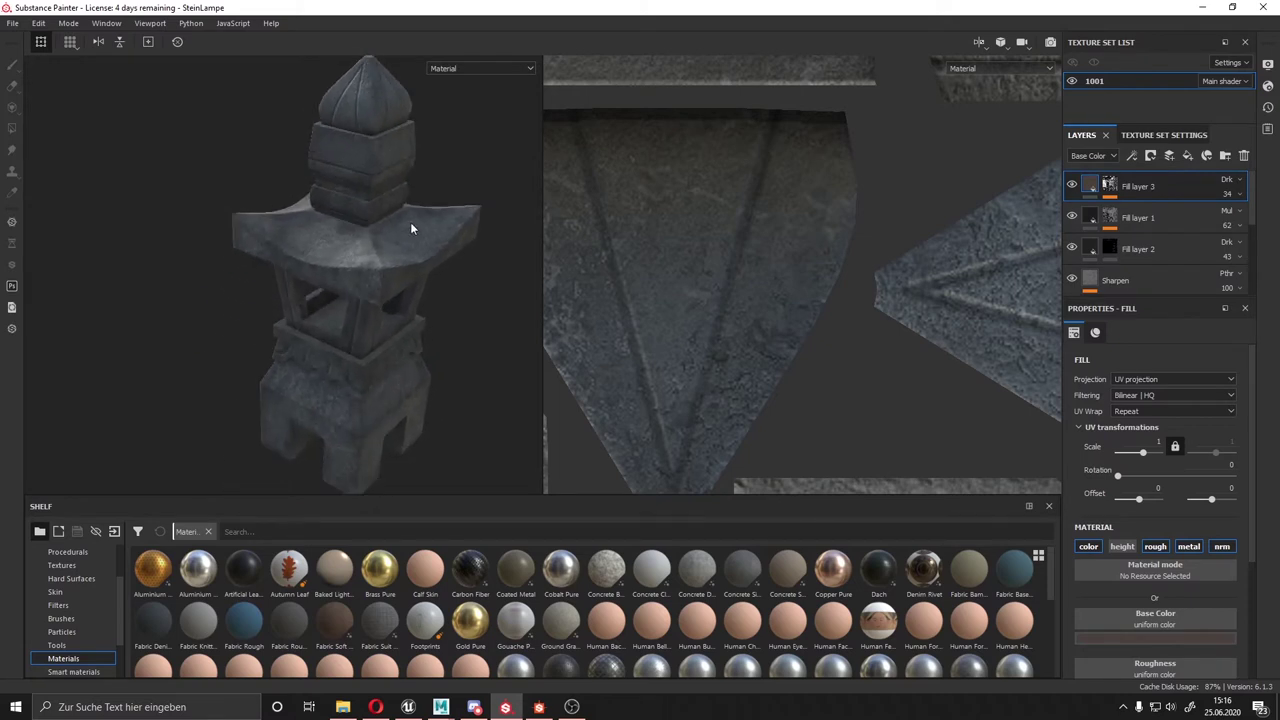
pyautogui.scroll(5, 410, 222)
pyautogui.click(1139, 137)
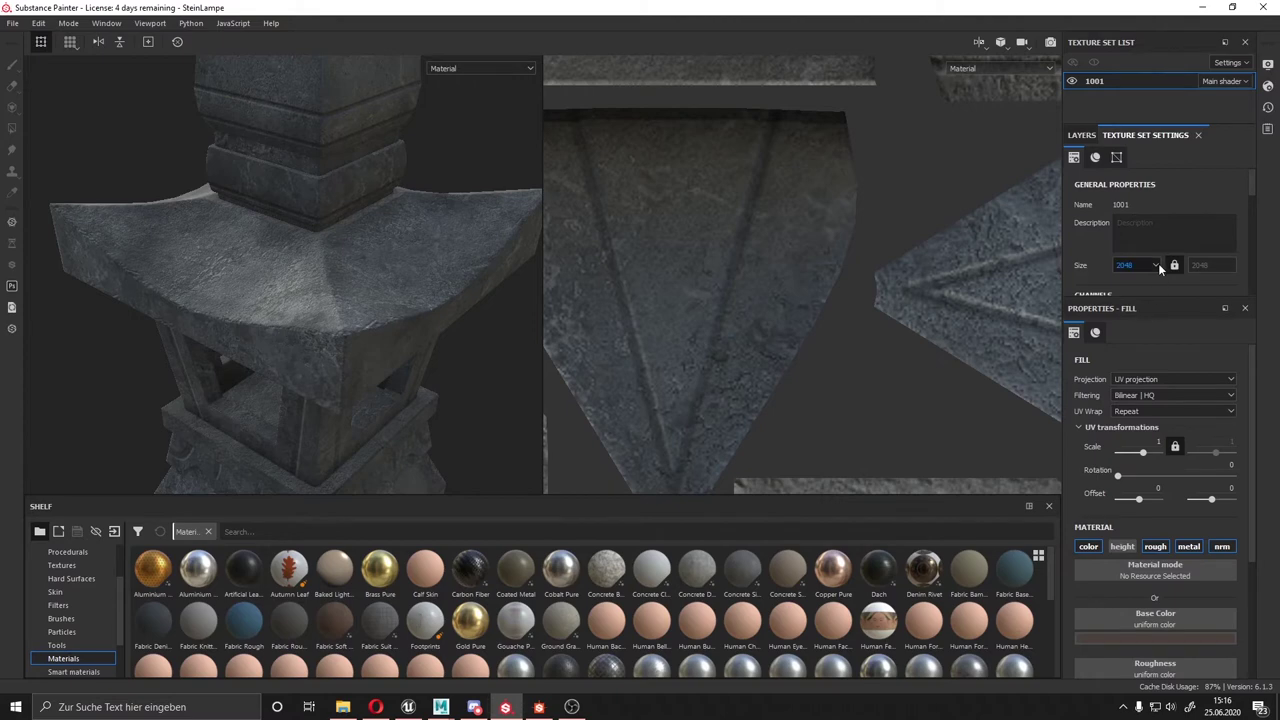
# Compare the lantern at 1024 and 512 texture size, then restore 2048.
pyautogui.click(1135, 304)
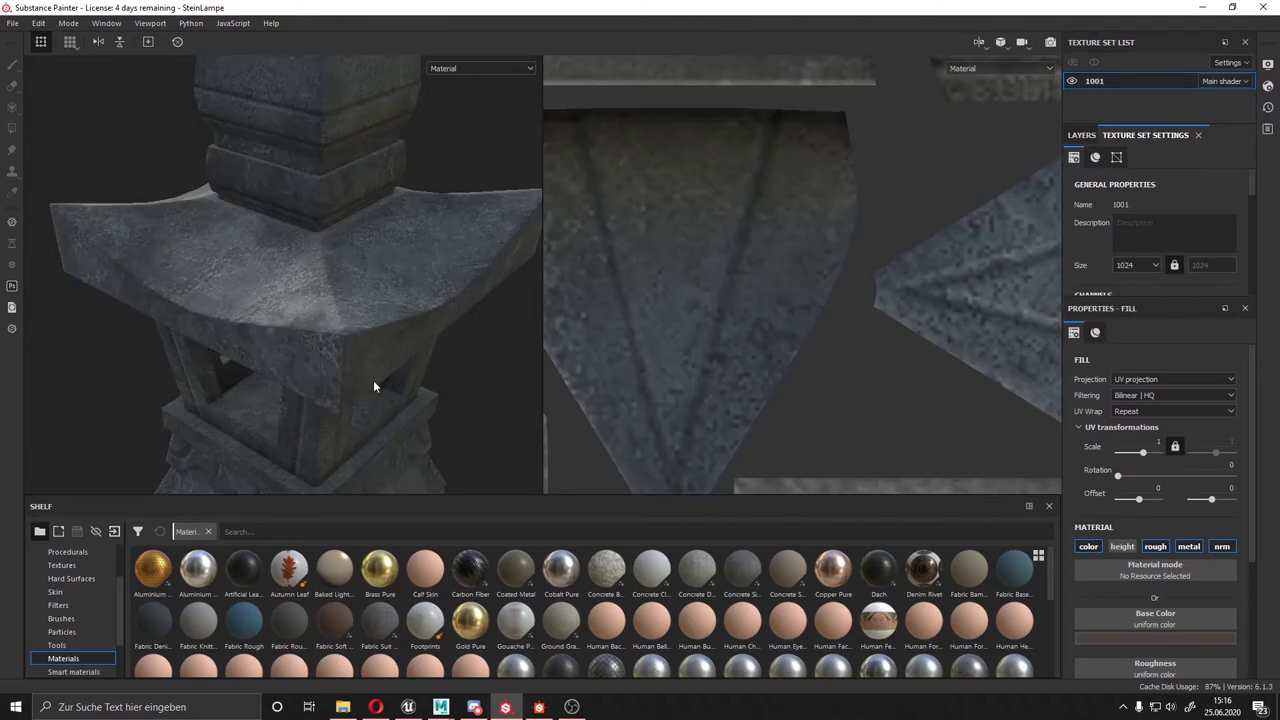
pyautogui.moveTo(357, 294)
pyautogui.keyDown('alt'); pyautogui.mouseDown()
pyautogui.moveTo(349, 165)
pyautogui.moveTo(477, 207)
pyautogui.mouseUp(); pyautogui.keyUp('alt')
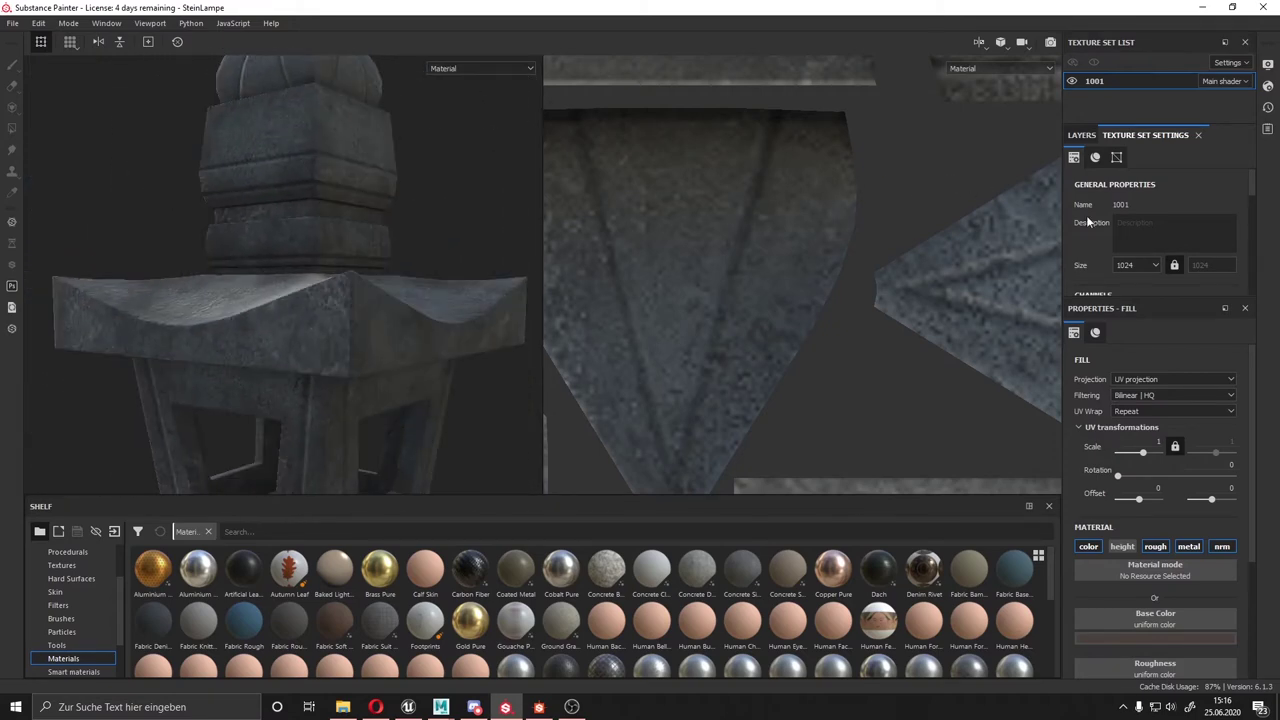
pyautogui.click(1133, 297)
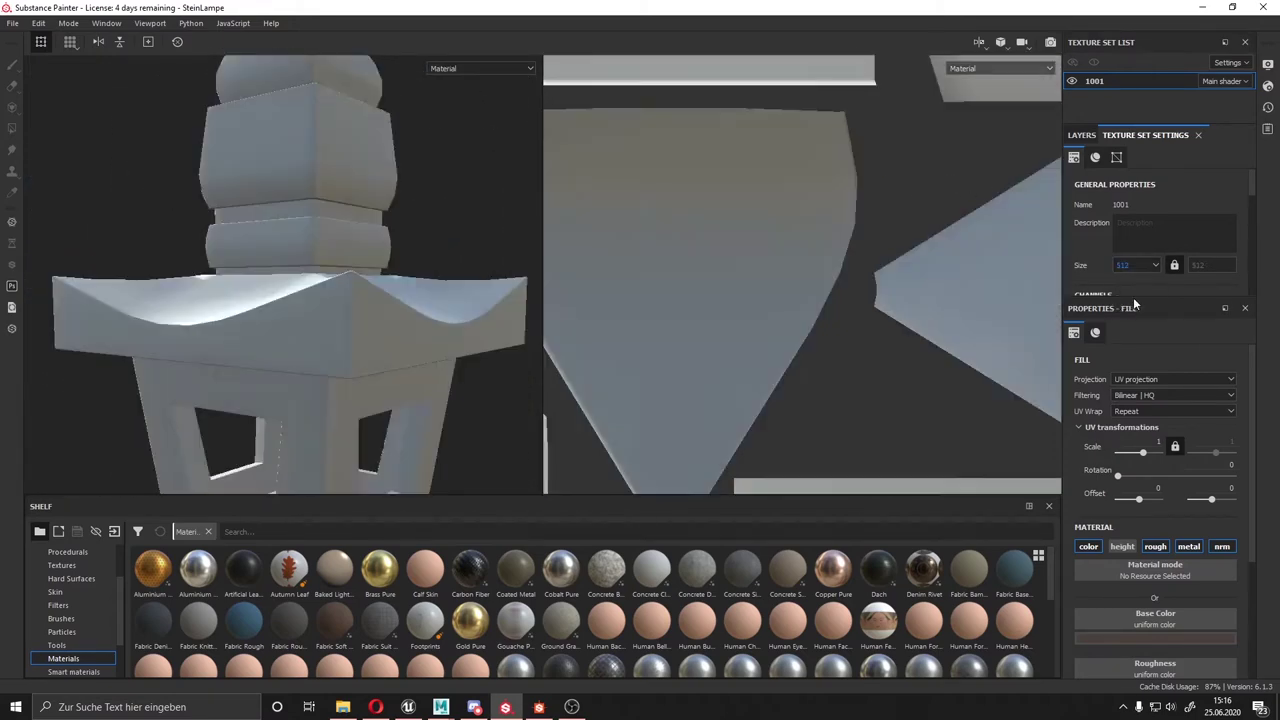
pyautogui.moveTo(372, 218)
pyautogui.keyDown('alt'); pyautogui.mouseDown()
pyautogui.moveTo(329, 277)
pyautogui.moveTo(363, 294)
pyautogui.moveTo(379, 277)
pyautogui.mouseUp(); pyautogui.keyUp('alt')
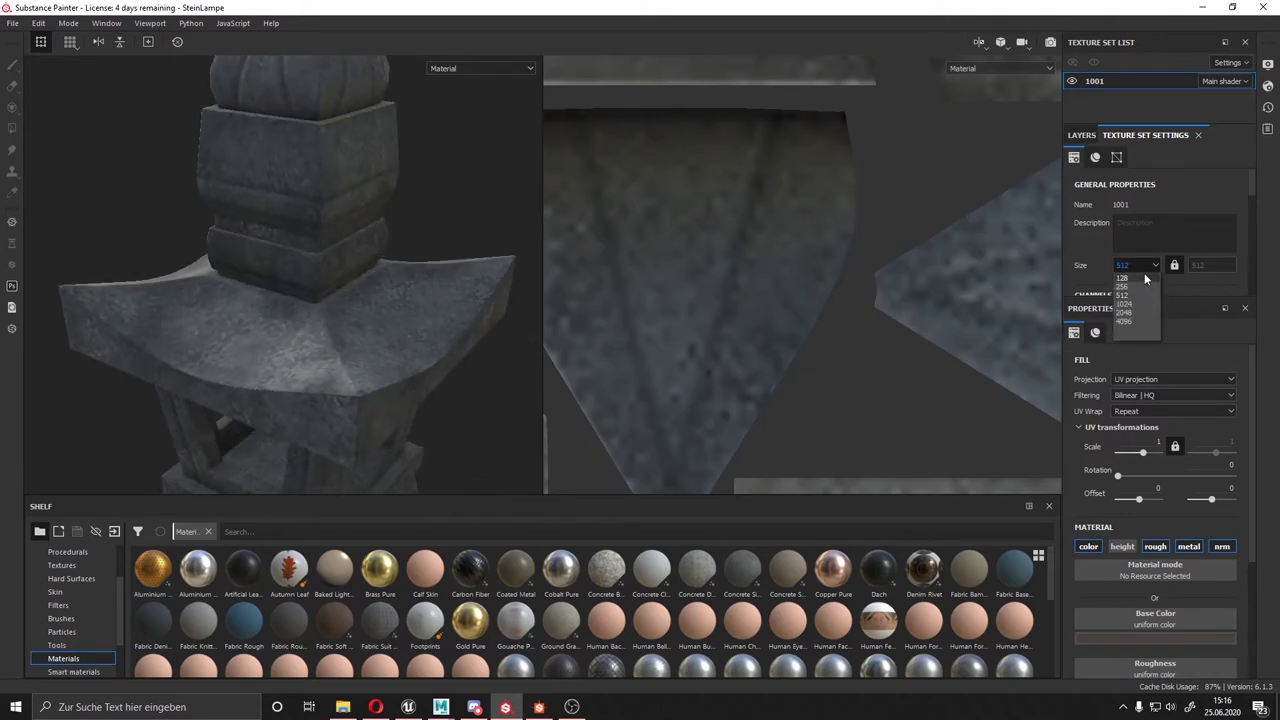
pyautogui.click(1150, 312)
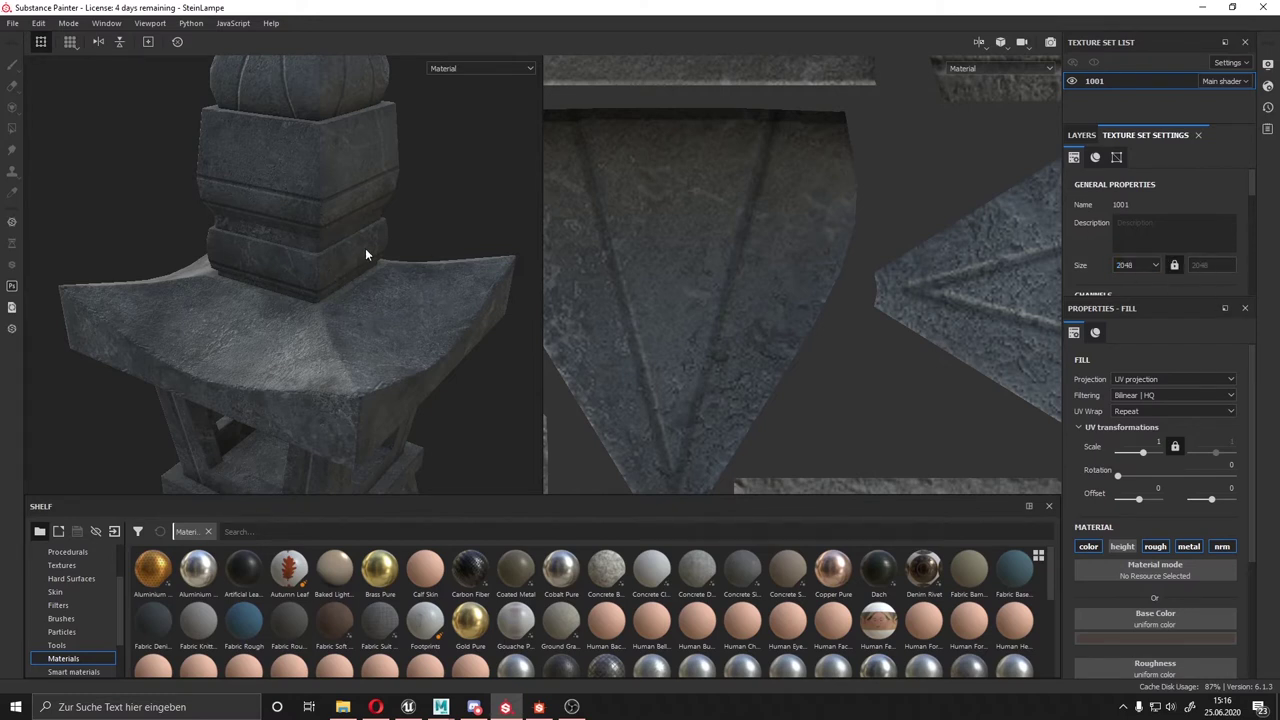
# Export the 2048 TGA textures with the Unreal Engine 4 (Packed) template and open the output folder.
pyautogui.click(14, 23)
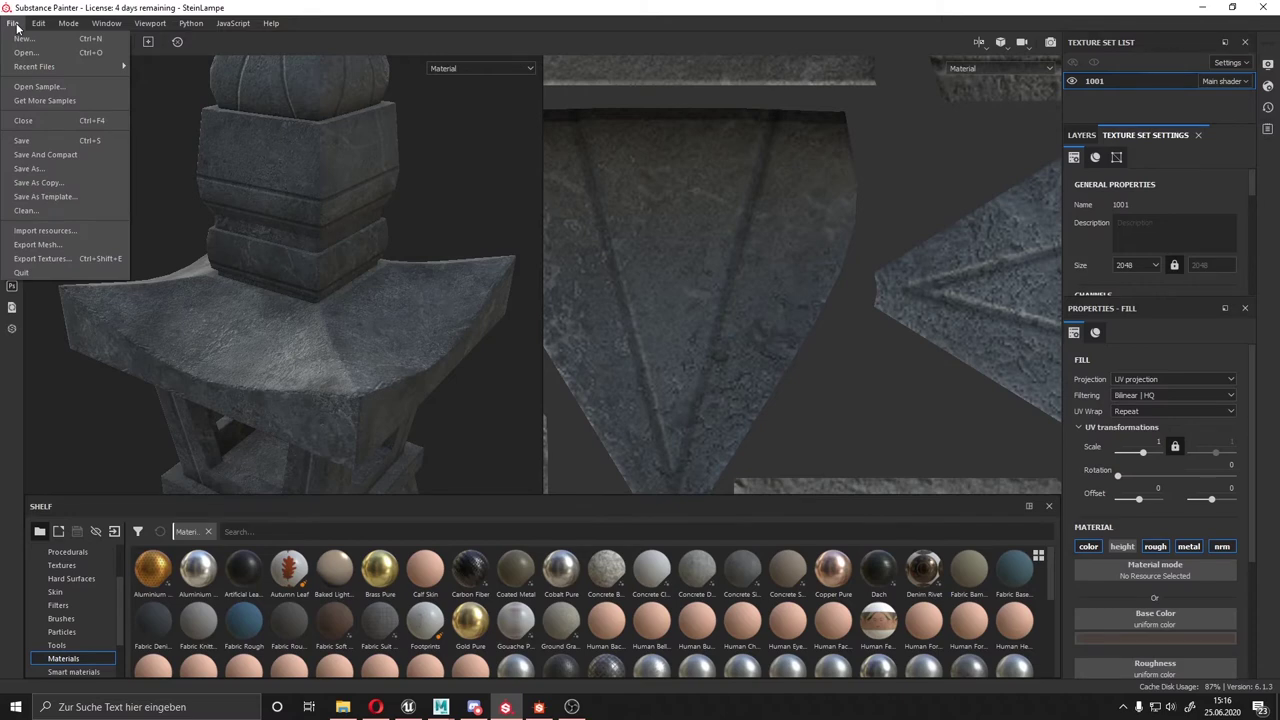
pyautogui.click(45, 258)
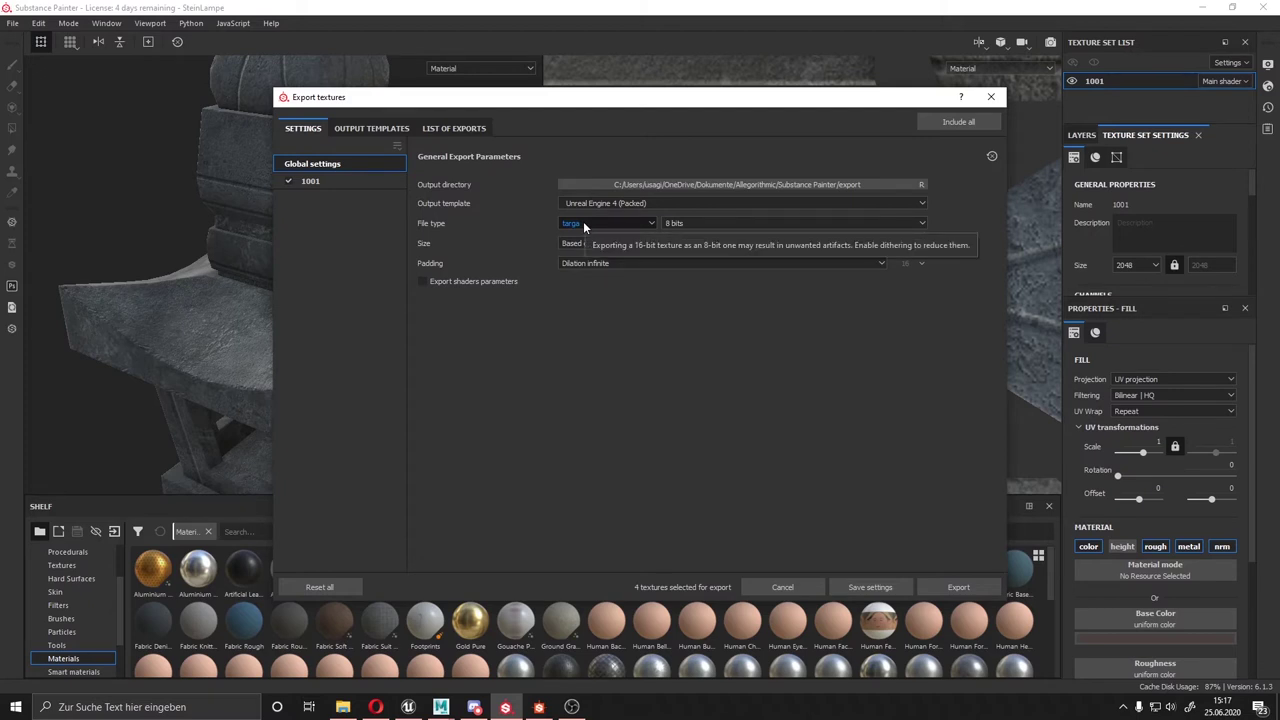
pyautogui.click(956, 588)
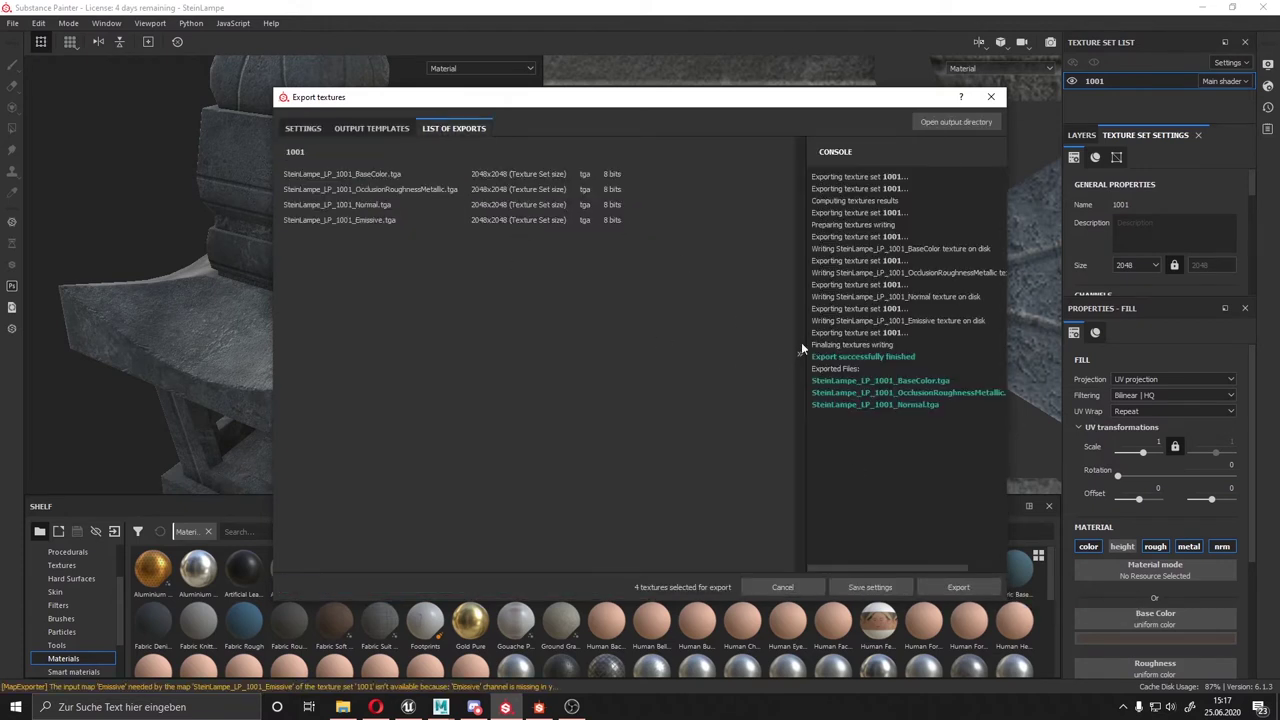
pyautogui.click(946, 125)
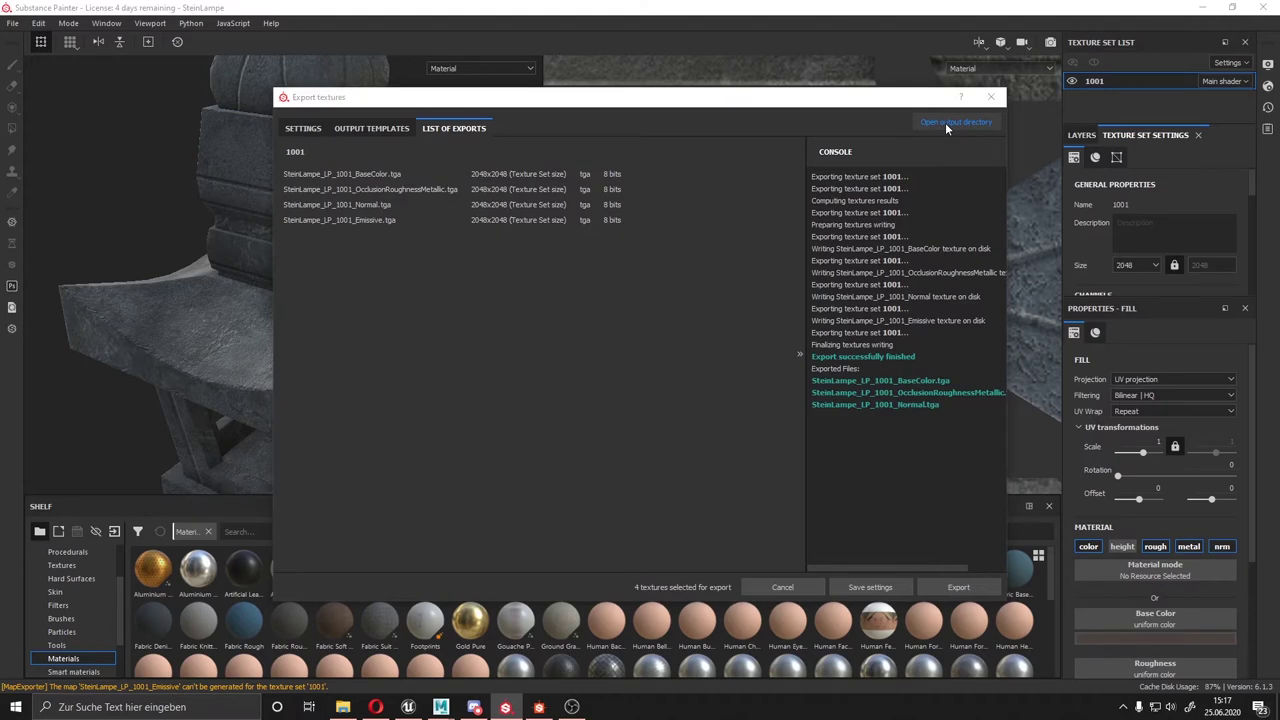
# Drag the SteinLampe BaseColor, Normal and Pack TGA files into Unreal's Texturen folder.
pyautogui.scroll(-5, 718, 310)
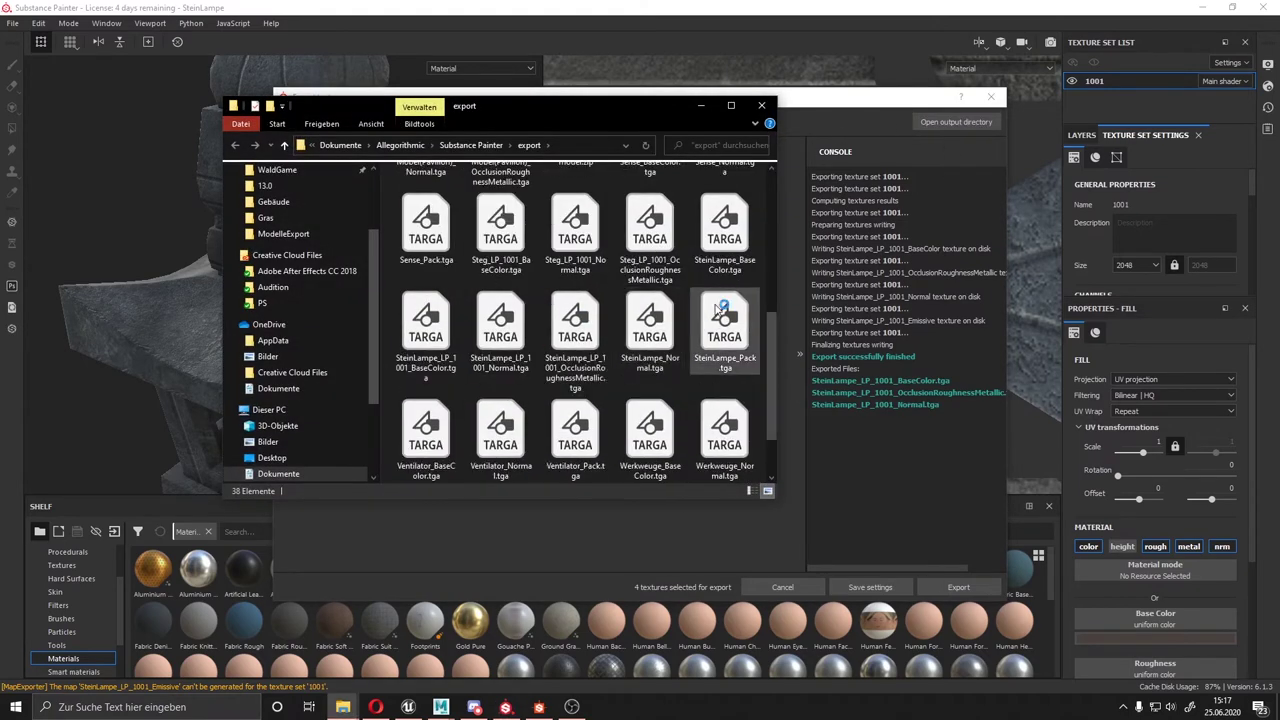
pyautogui.scroll(-1, 718, 310)
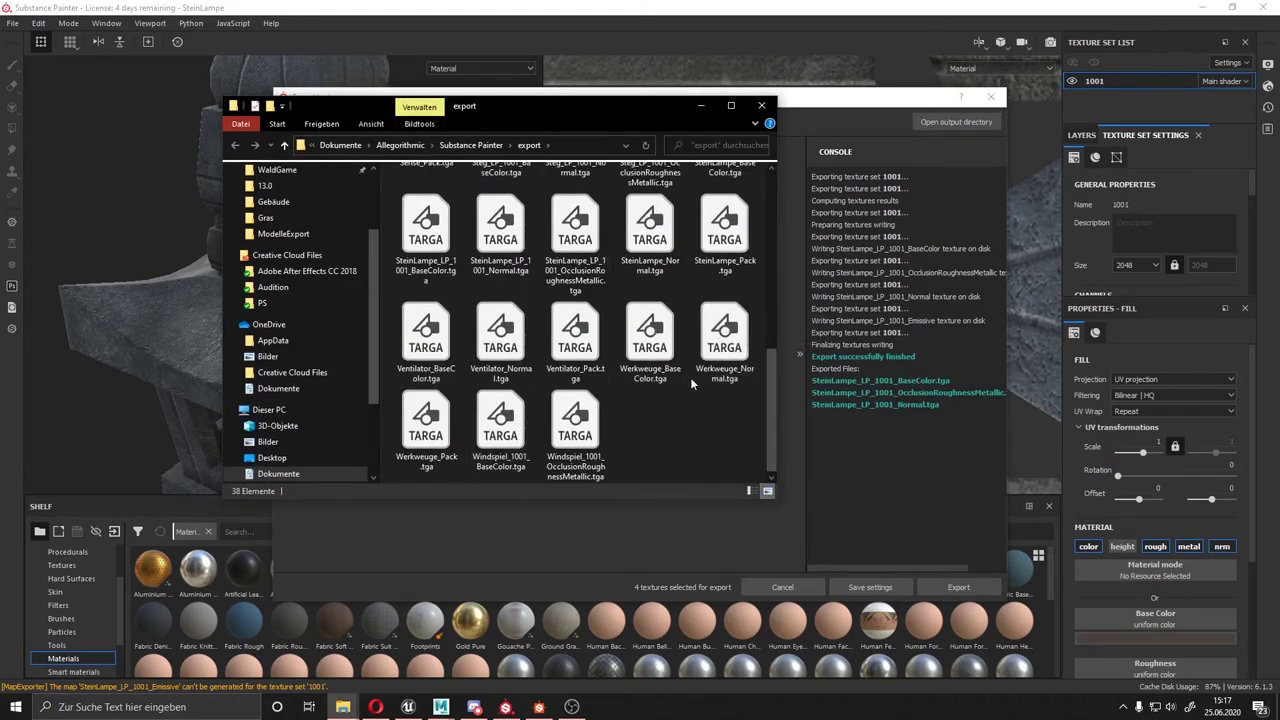
pyautogui.click(890, 100)
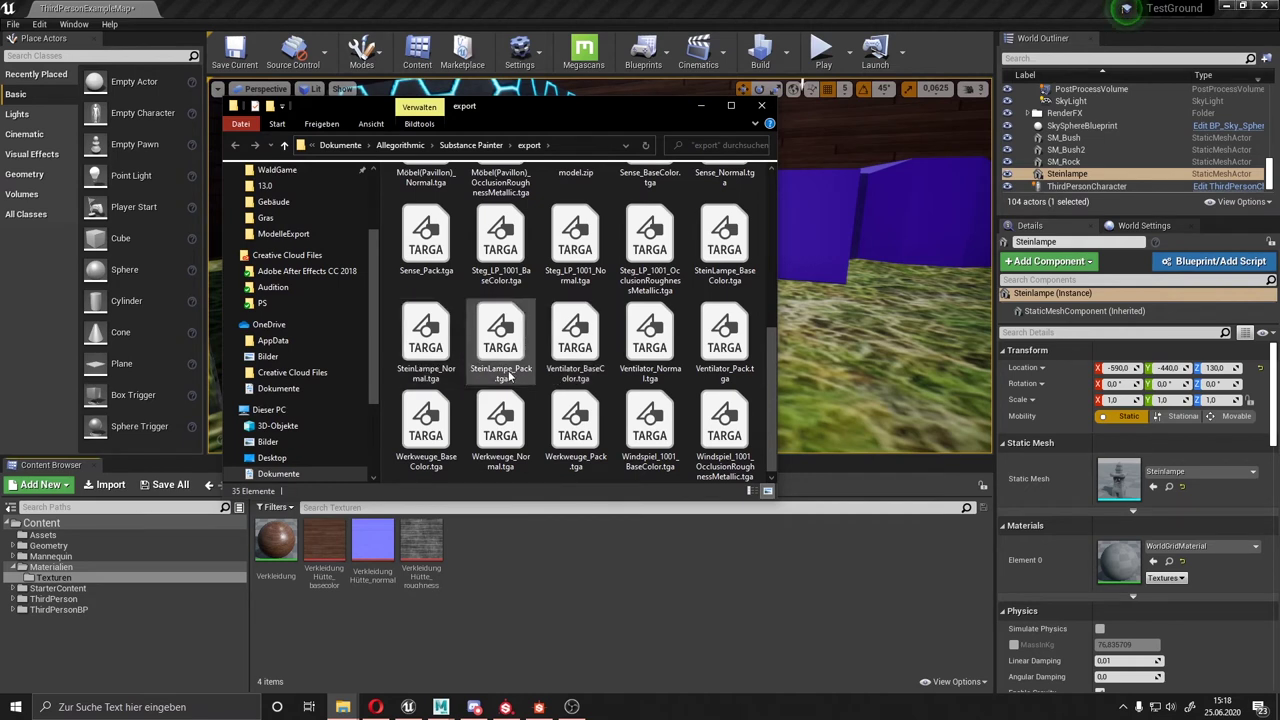
pyautogui.click(425, 374)
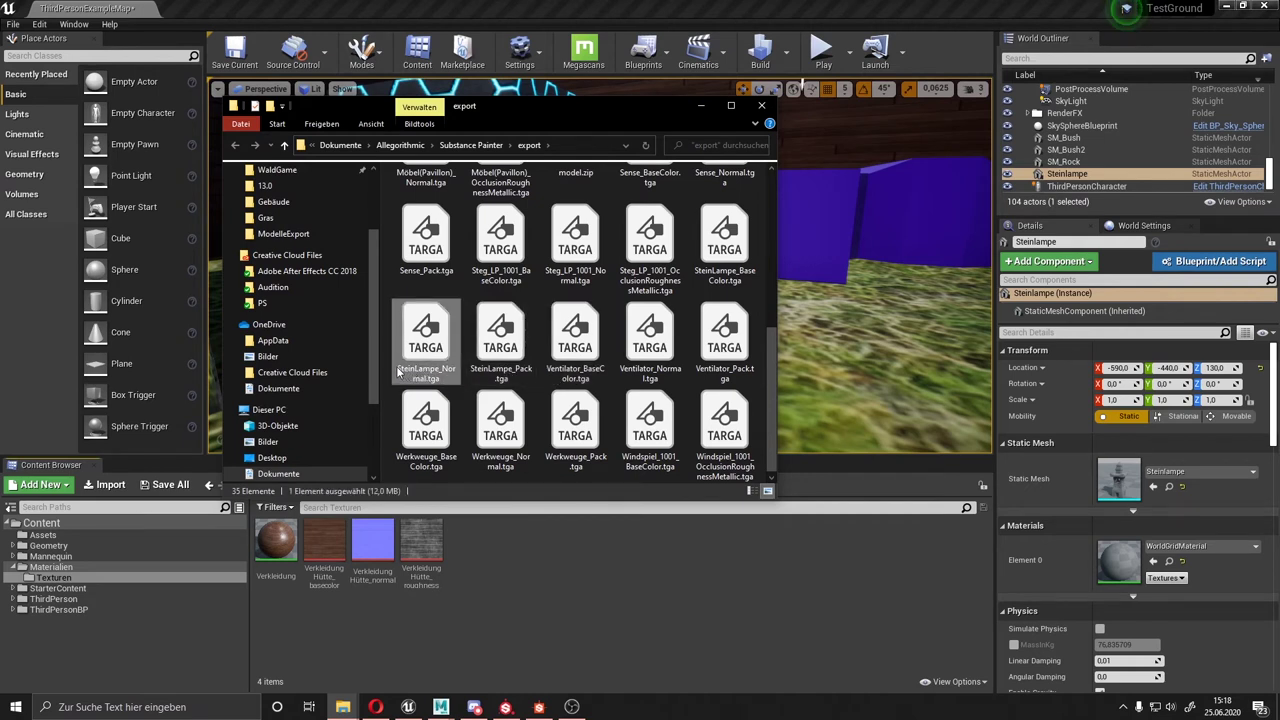
pyautogui.click(447, 372)
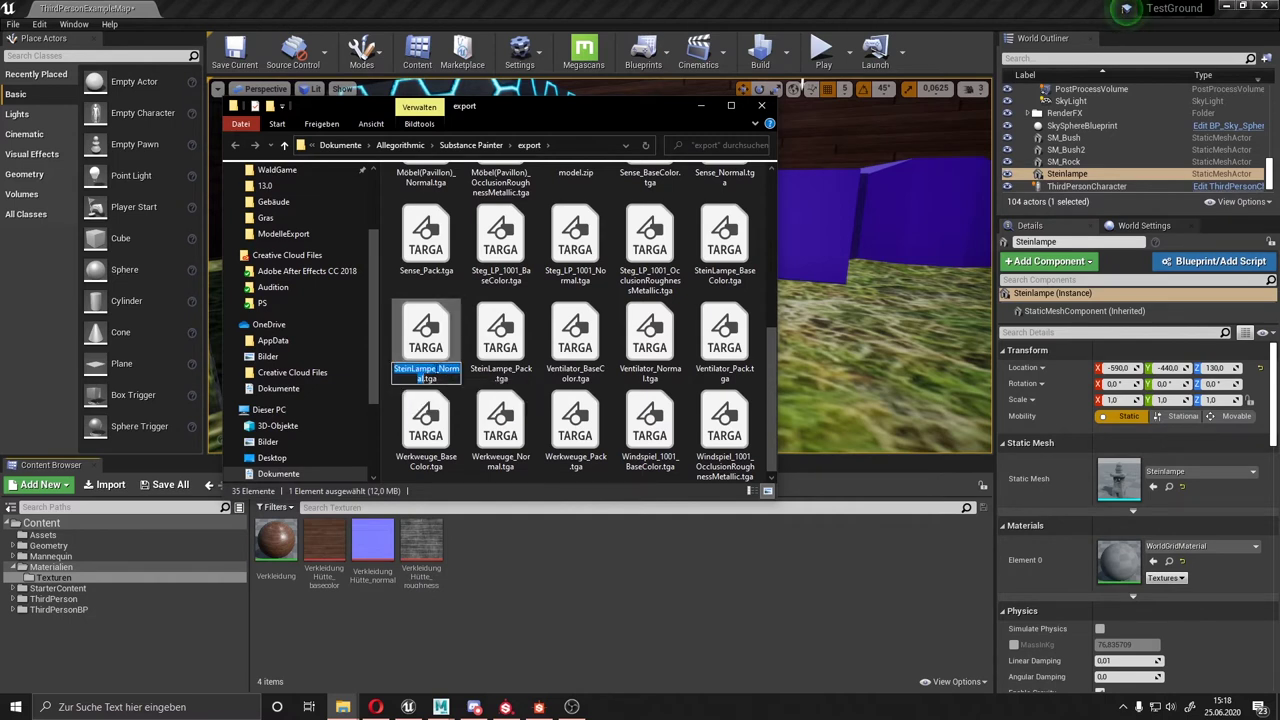
pyautogui.click(508, 378)
pyautogui.keyDown('ctrl'); pyautogui.click(419, 350); pyautogui.keyUp('ctrl')
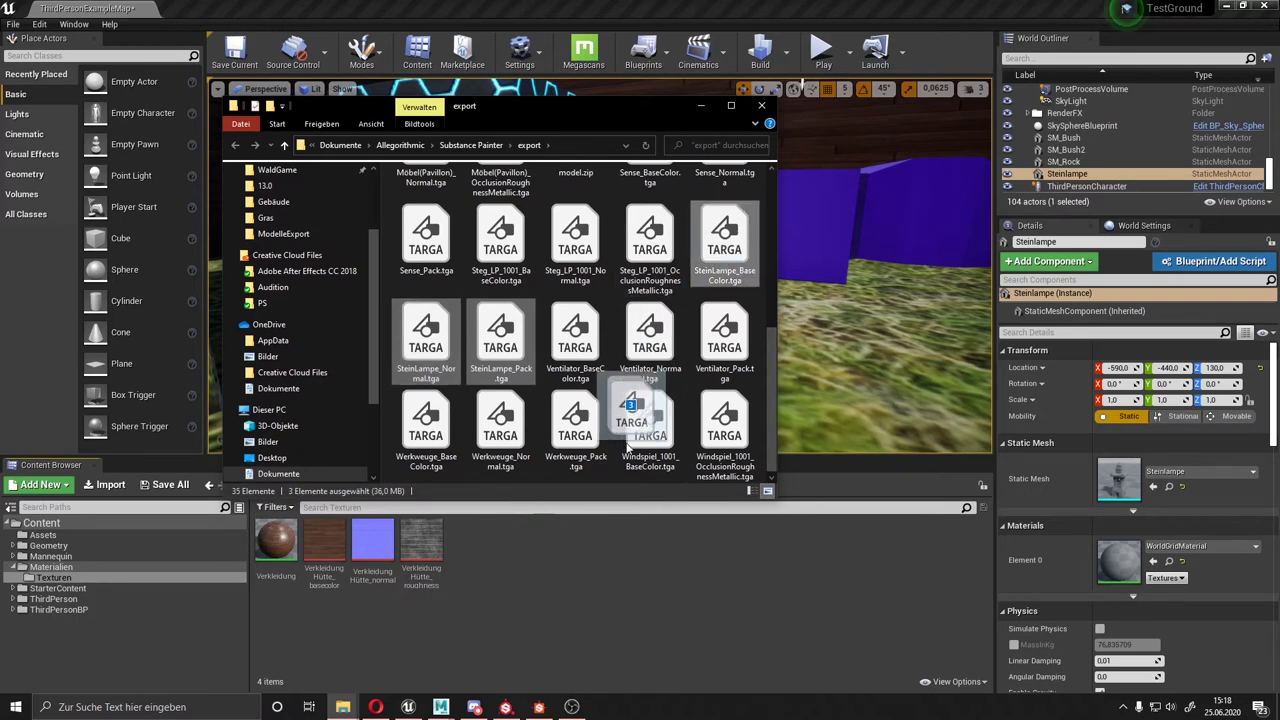
pyautogui.moveTo(724, 257); pyautogui.dragTo(588, 556)
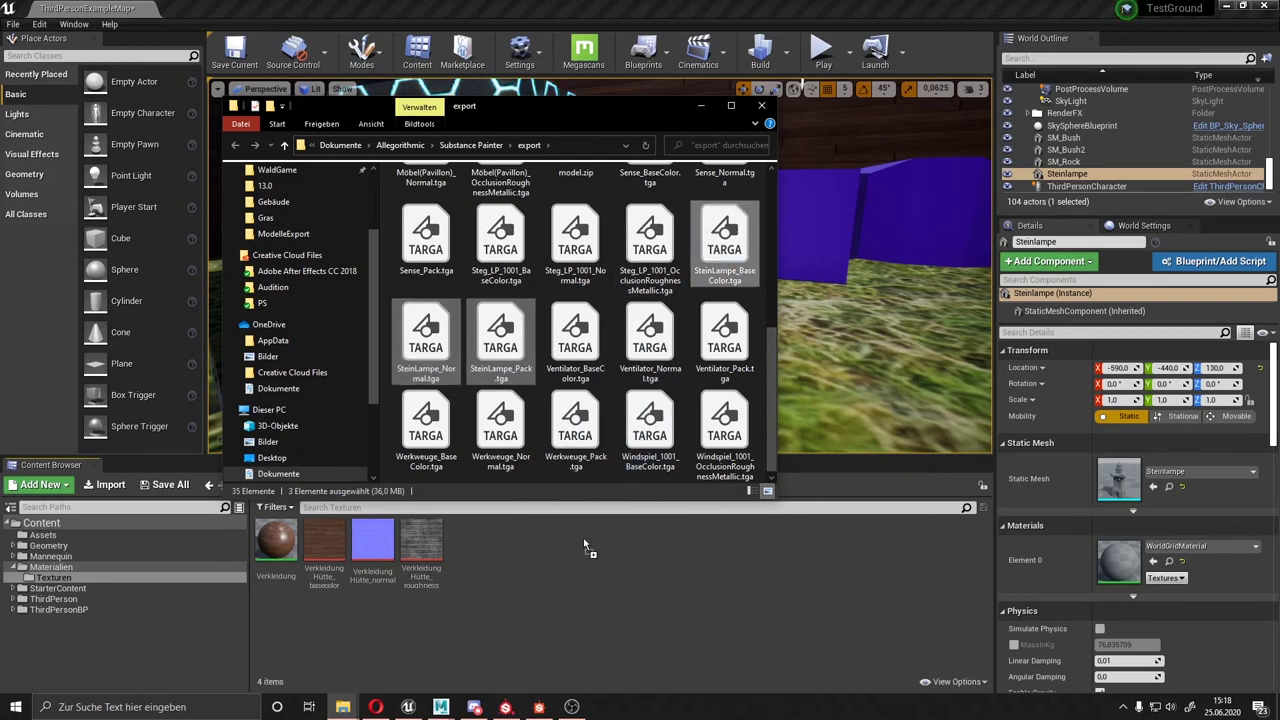
pyautogui.click(681, 570)
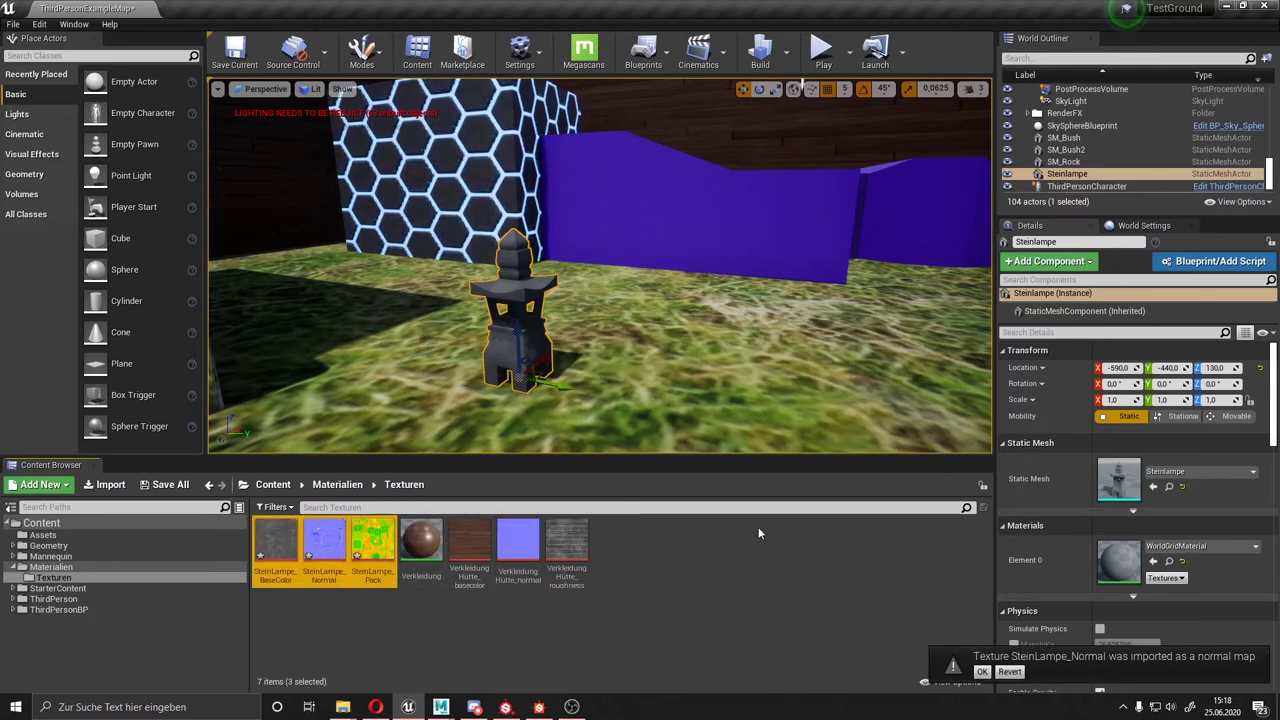
# Create a new material named Steinlampe in the Texturen folder and open it.
pyautogui.rightClick(682, 546)
pyautogui.click(739, 254)
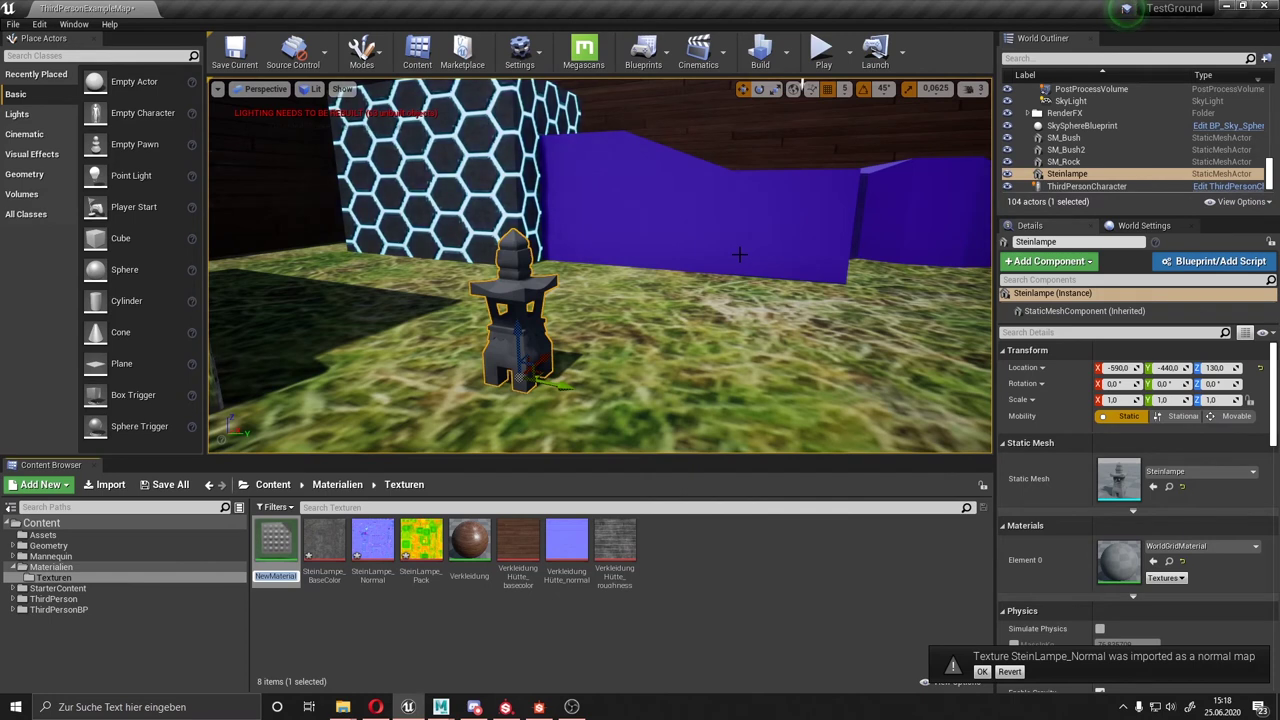
pyautogui.write('Steinl')
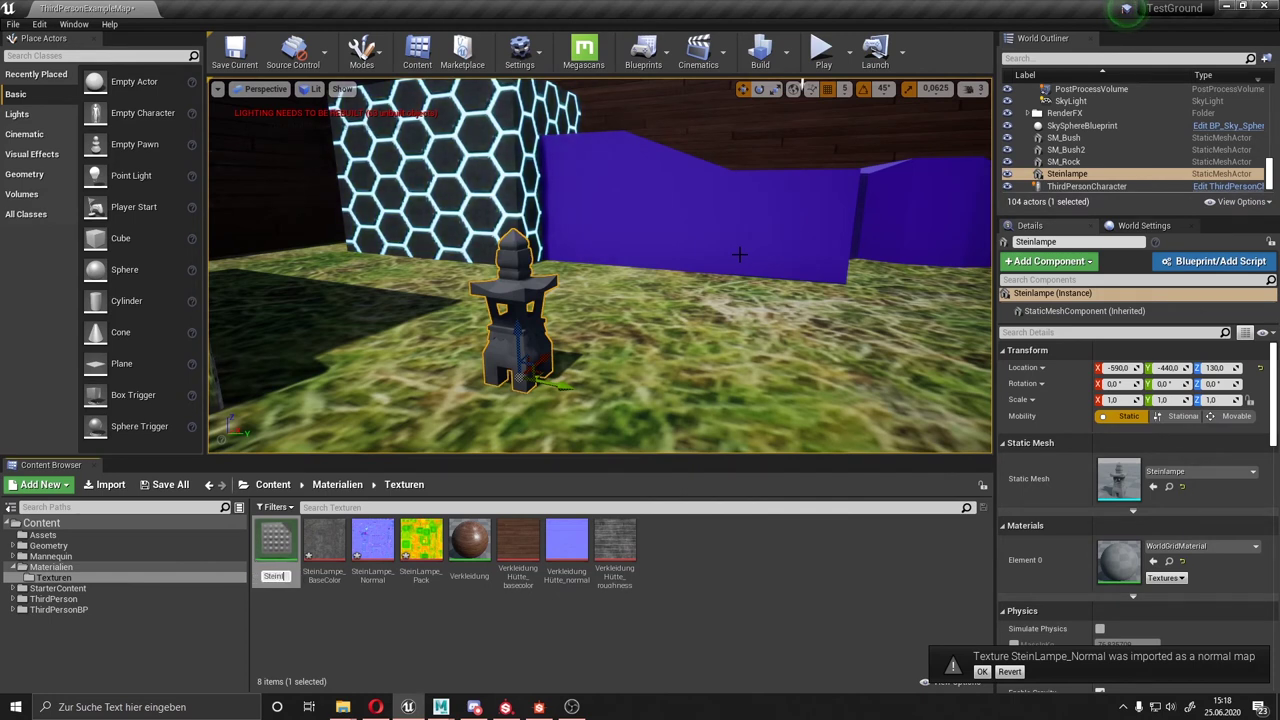
pyautogui.write('ampe')
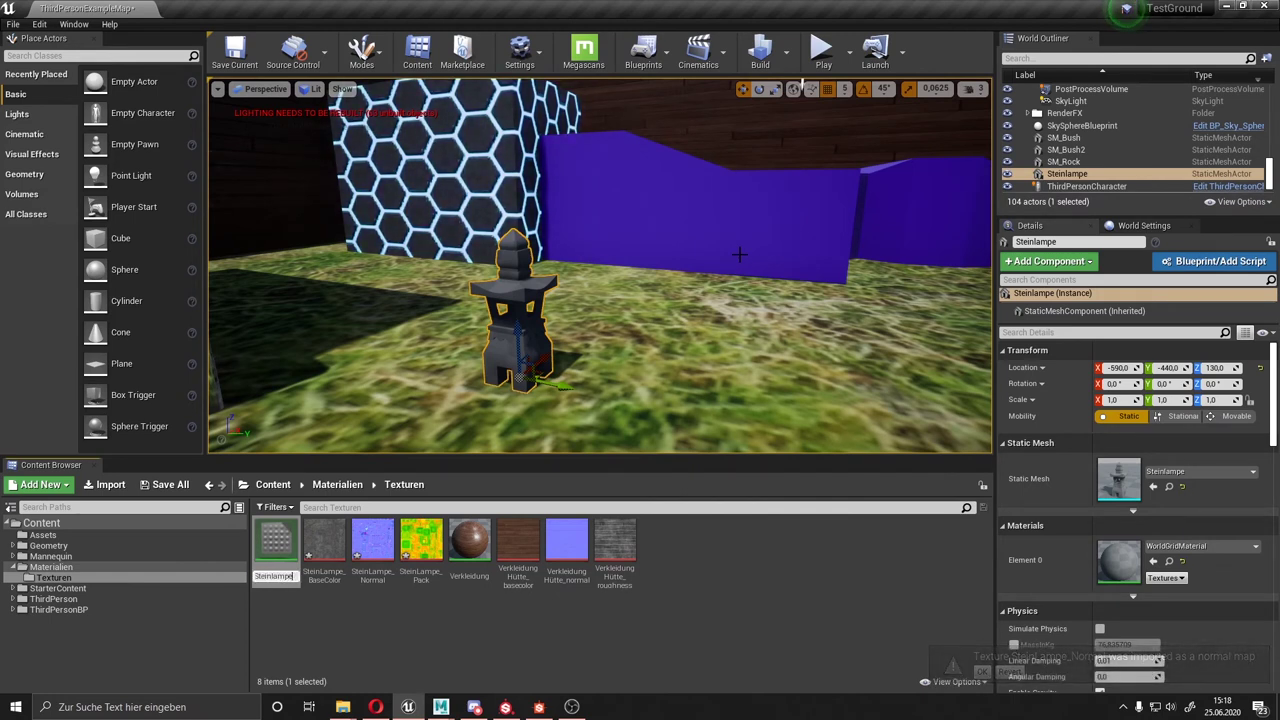
pyautogui.press('Return')
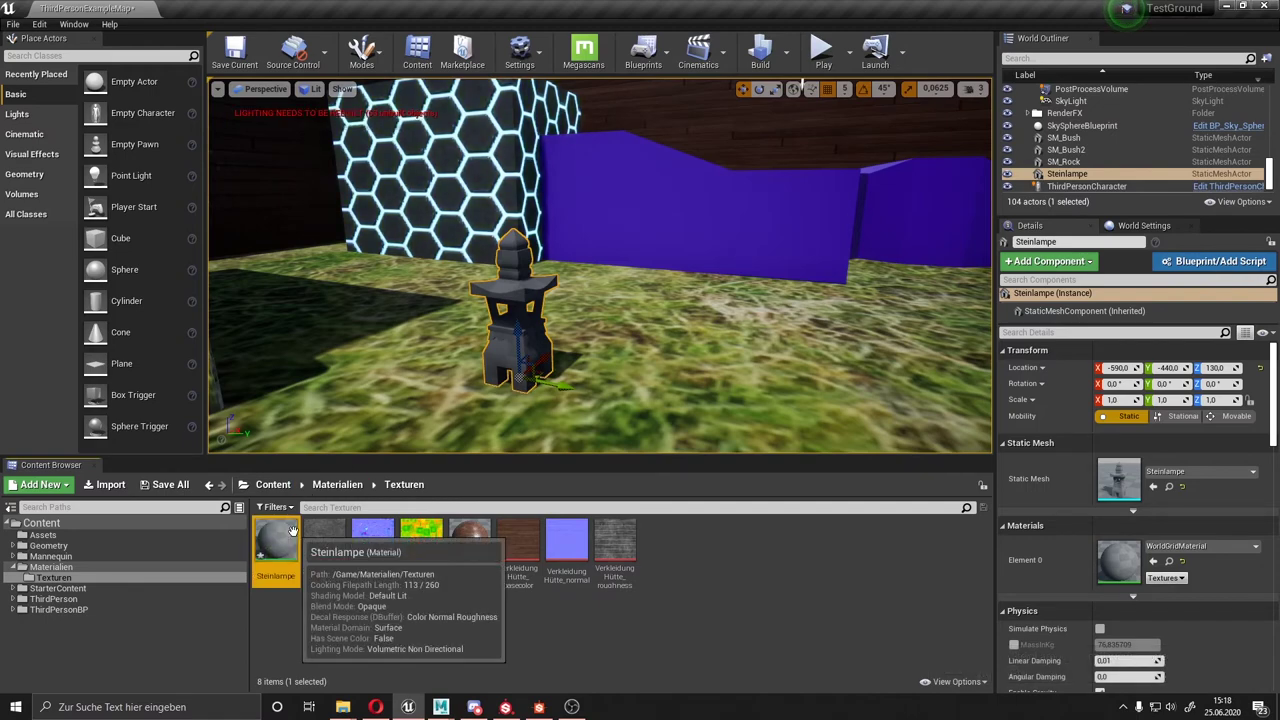
pyautogui.doubleClick(285, 548)
# Wire SteinLampe_BaseColor into Base Color and SteinLampe_Normal into Normal, then add SteinLampe_Pack.
pyautogui.moveTo(748, 100); pyautogui.dragTo(828, 68)
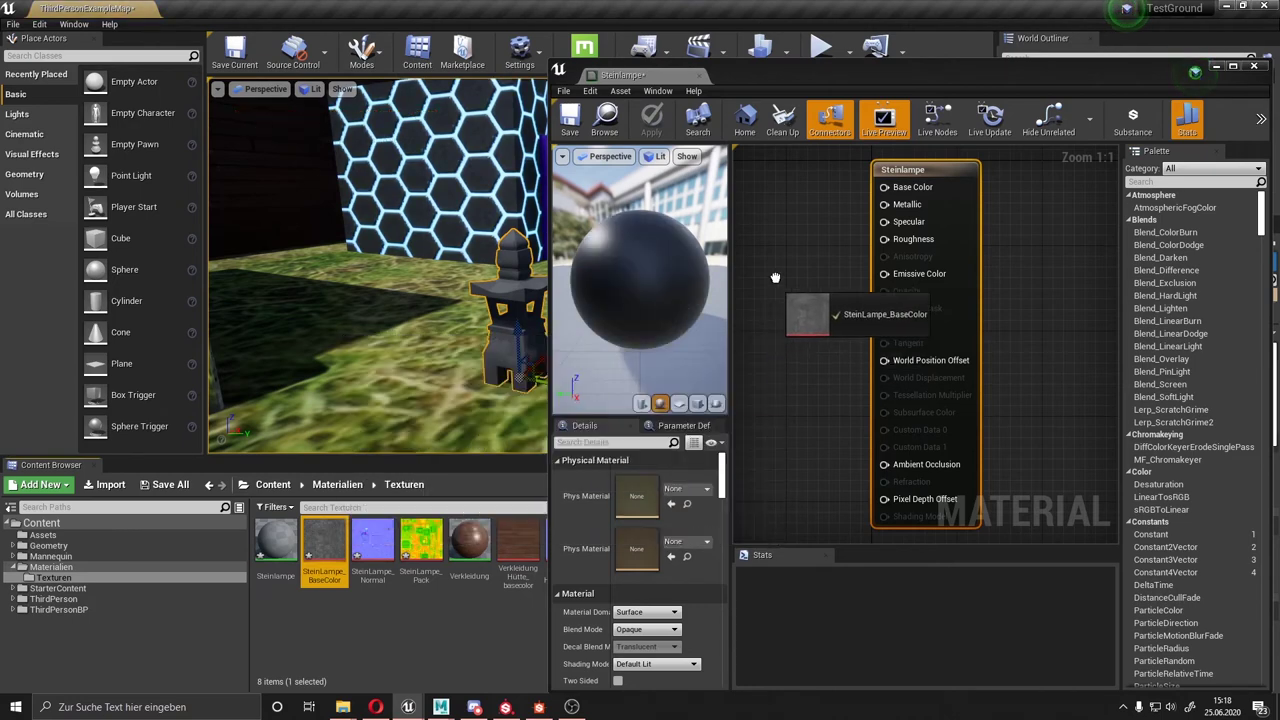
pyautogui.moveTo(324, 545); pyautogui.dragTo(805, 195)
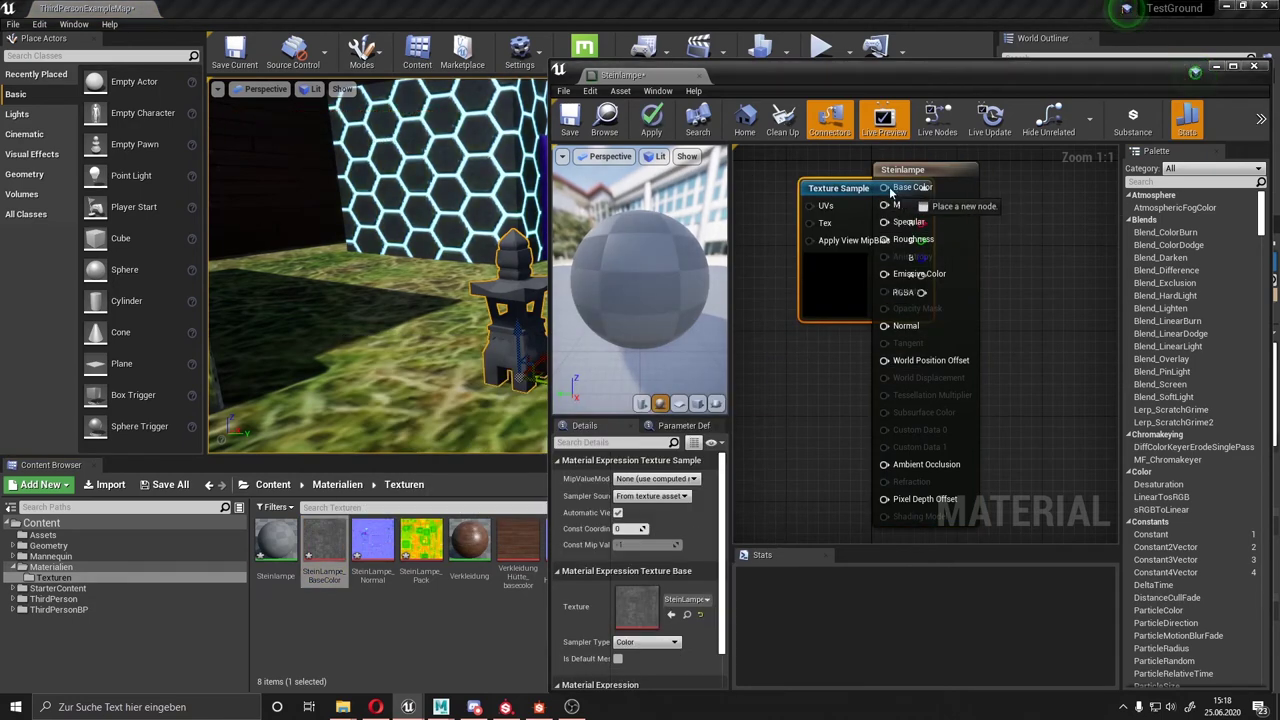
pyautogui.moveTo(918, 206); pyautogui.dragTo(968, 190)
pyautogui.moveTo(863, 189)
pyautogui.mouseDown()
pyautogui.moveTo(808, 192)
pyautogui.moveTo(864, 176)
pyautogui.moveTo(1029, 203)
pyautogui.mouseUp()
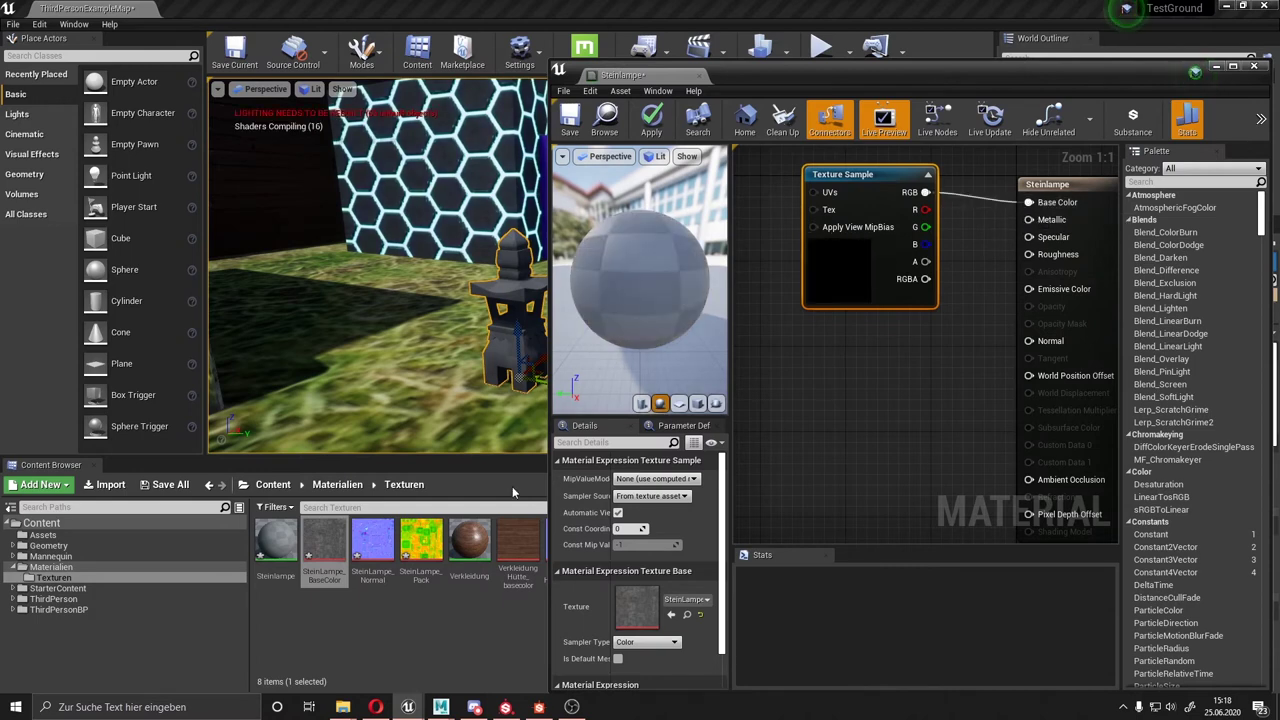
pyautogui.moveTo(374, 550); pyautogui.dragTo(880, 495)
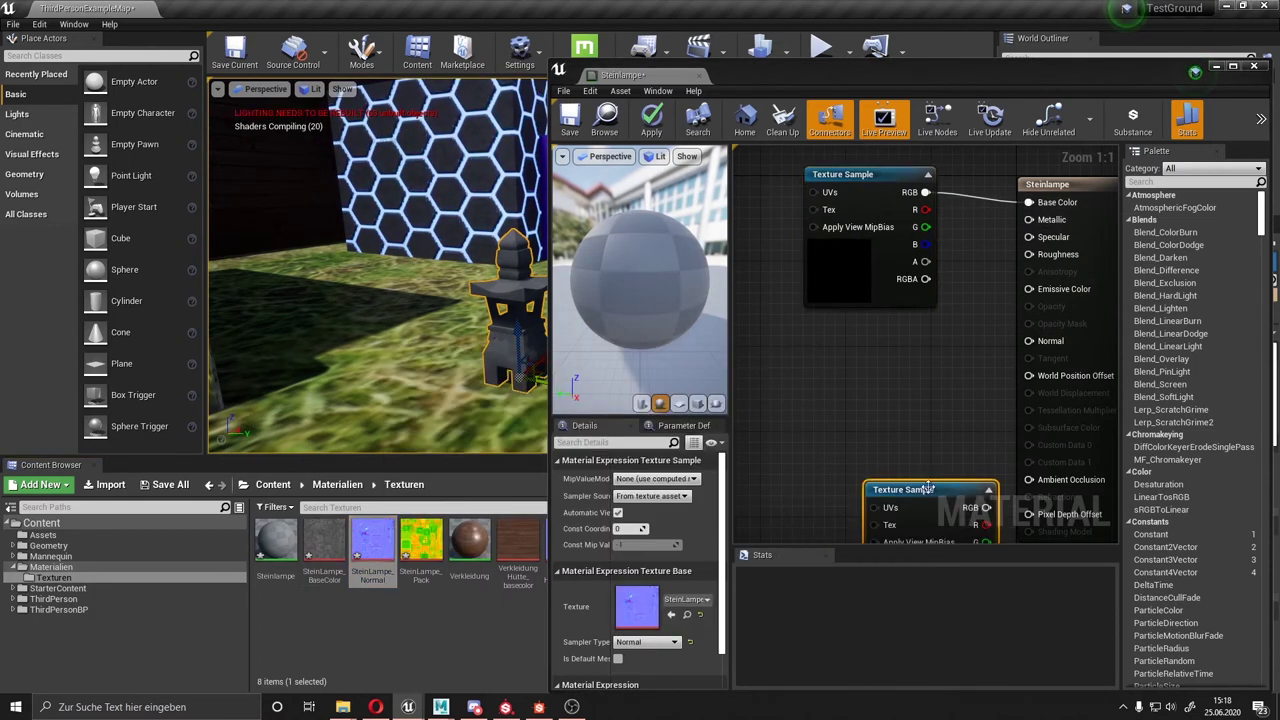
pyautogui.moveTo(986, 507); pyautogui.dragTo(1029, 342)
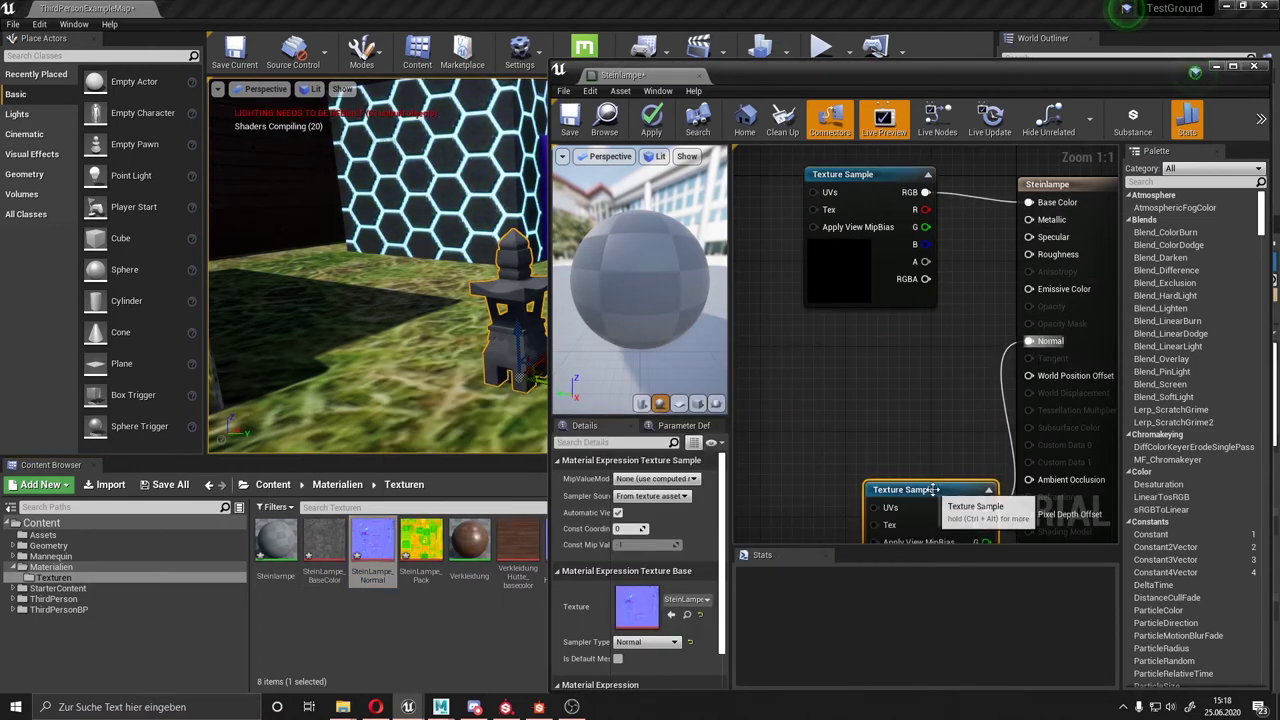
pyautogui.moveTo(930, 490); pyautogui.dragTo(880, 516)
pyautogui.moveTo(410, 527); pyautogui.dragTo(848, 366)
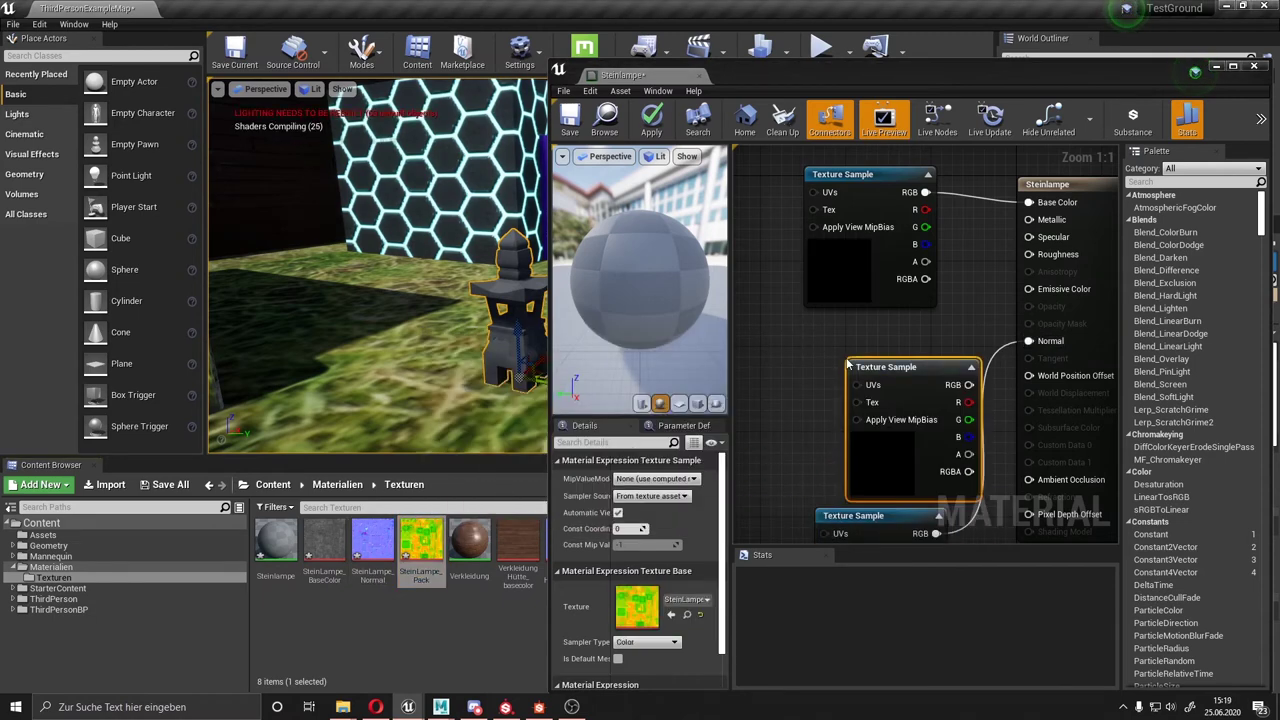
# Open the SteinLampe_Pack texture and uncheck sRGB.
pyautogui.doubleClick(411, 544)
pyautogui.scroll(1, 618, 228)
pyautogui.scroll(1, 618, 228)
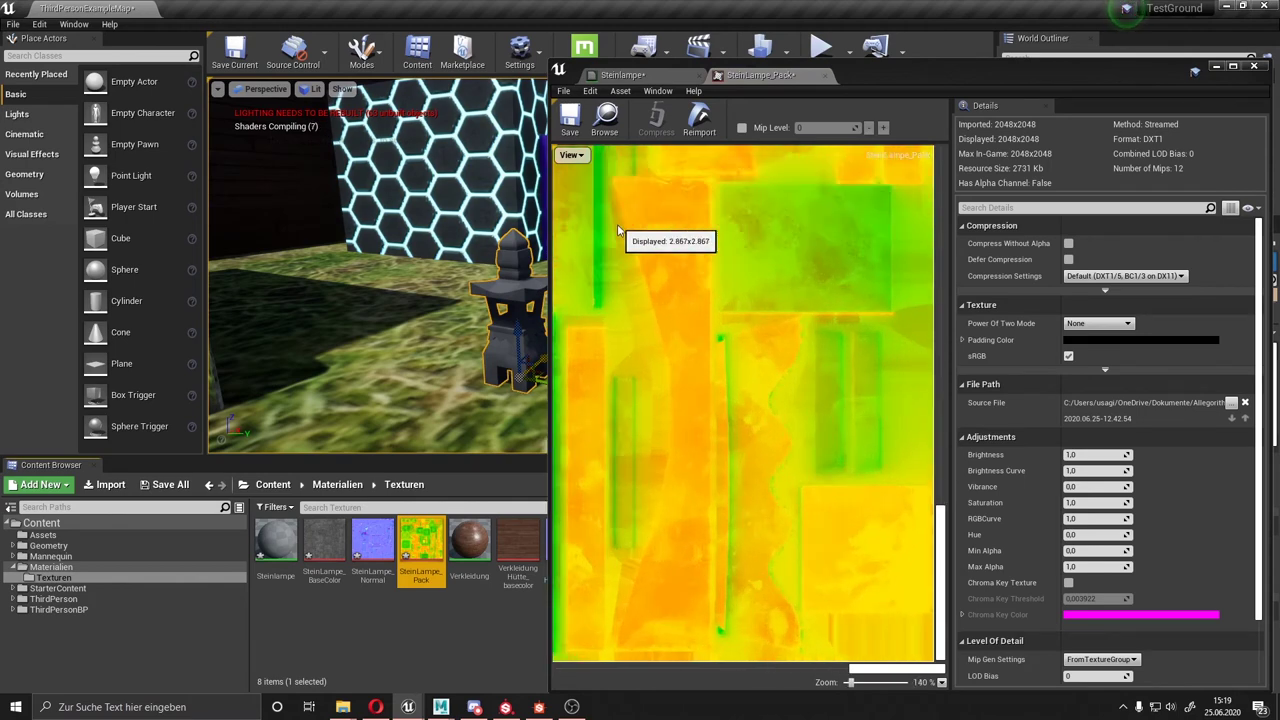
pyautogui.scroll(2, 618, 228)
pyautogui.scroll(-6, 620, 229)
pyautogui.scroll(3, 640, 260)
pyautogui.scroll(-1, 646, 278)
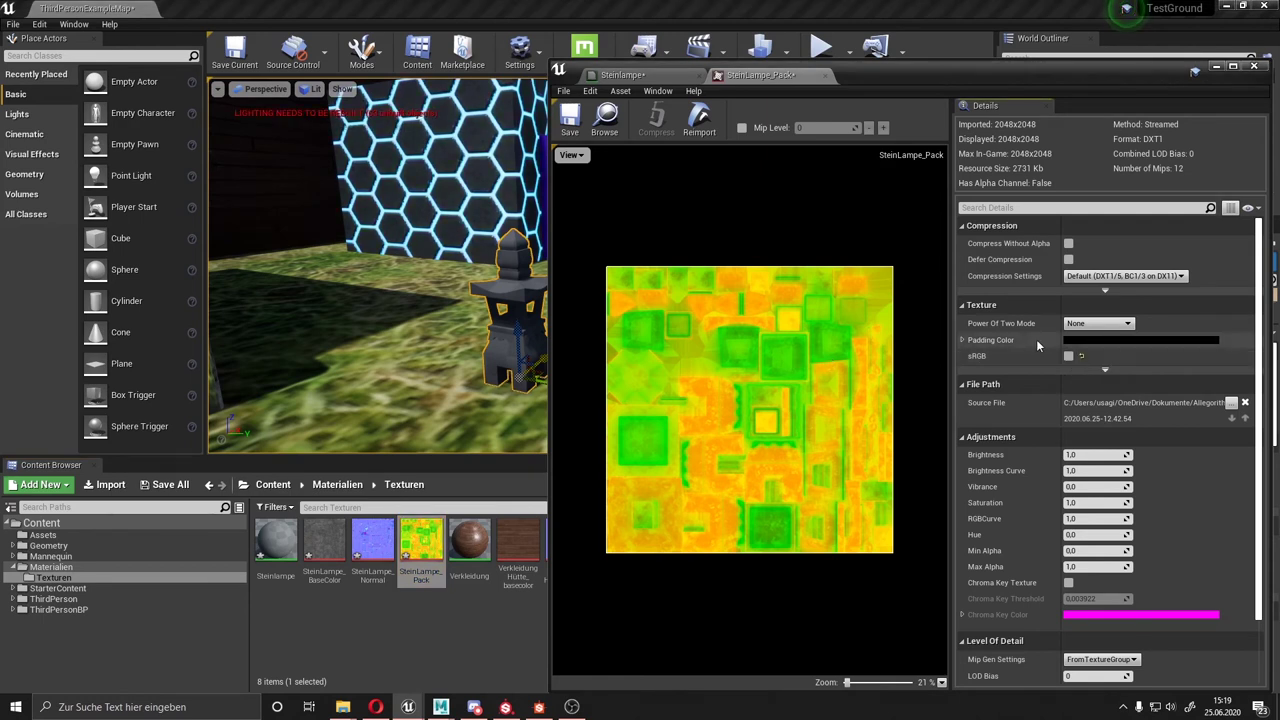
pyautogui.click(1068, 356)
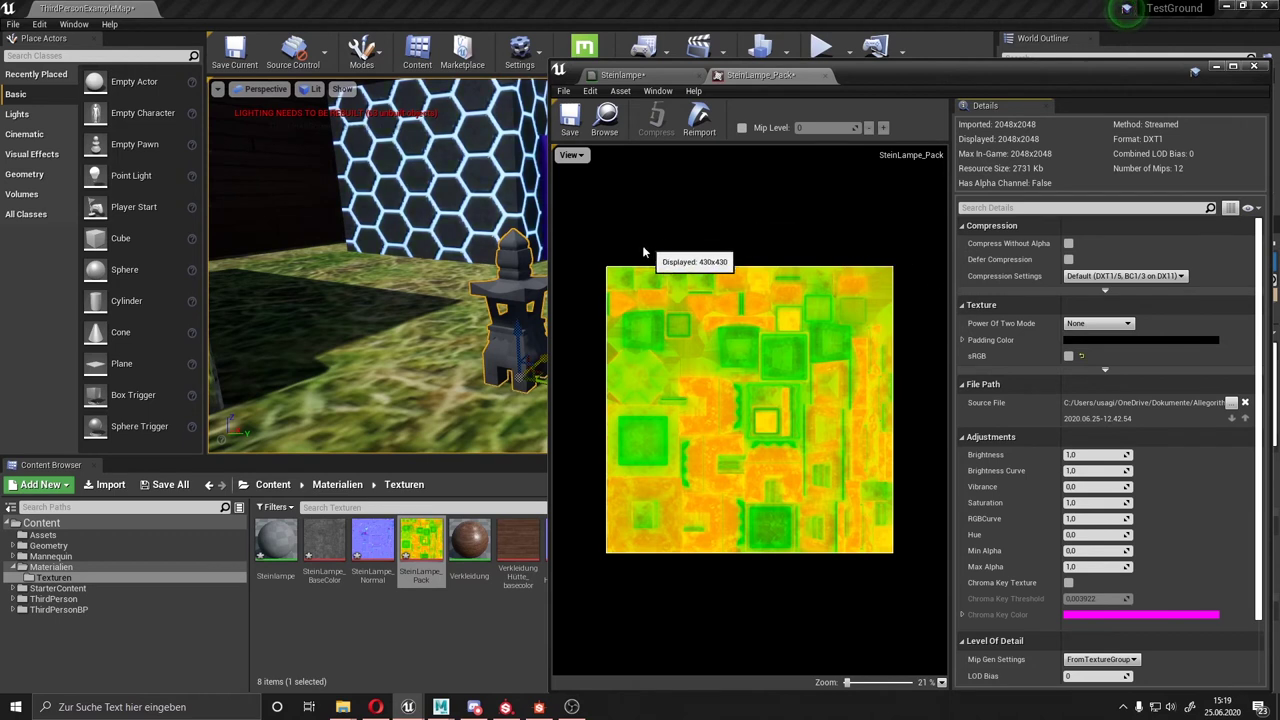
# View the Pack texture's red, green, blue and alpha channels one at a time.
pyautogui.click(578, 157)
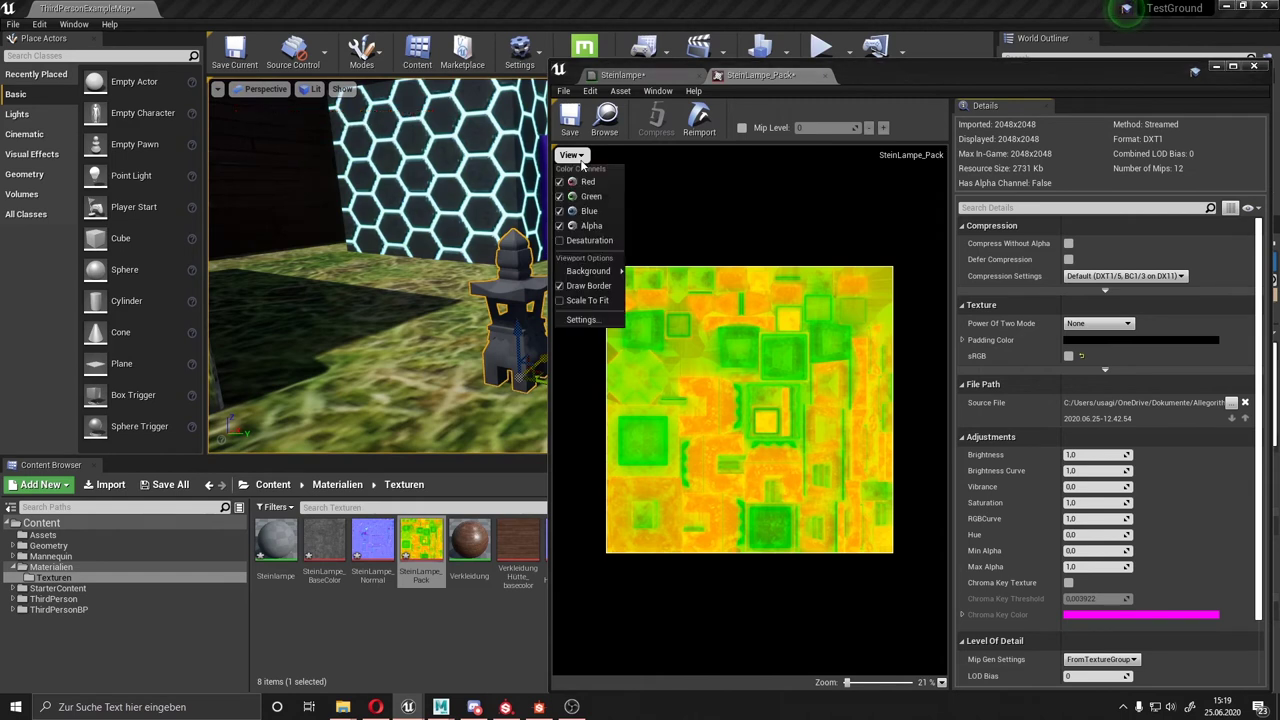
pyautogui.click(563, 226)
pyautogui.click(563, 211)
pyautogui.click(563, 197)
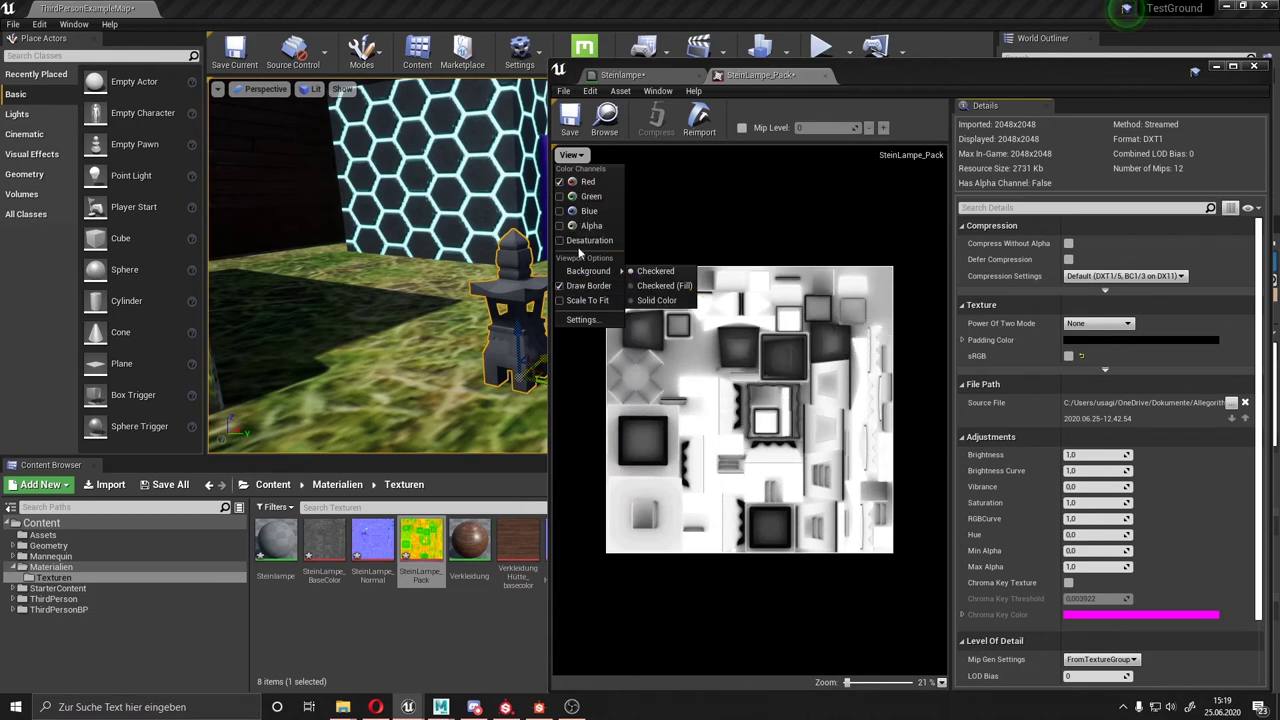
pyautogui.click(563, 182)
pyautogui.click(563, 197)
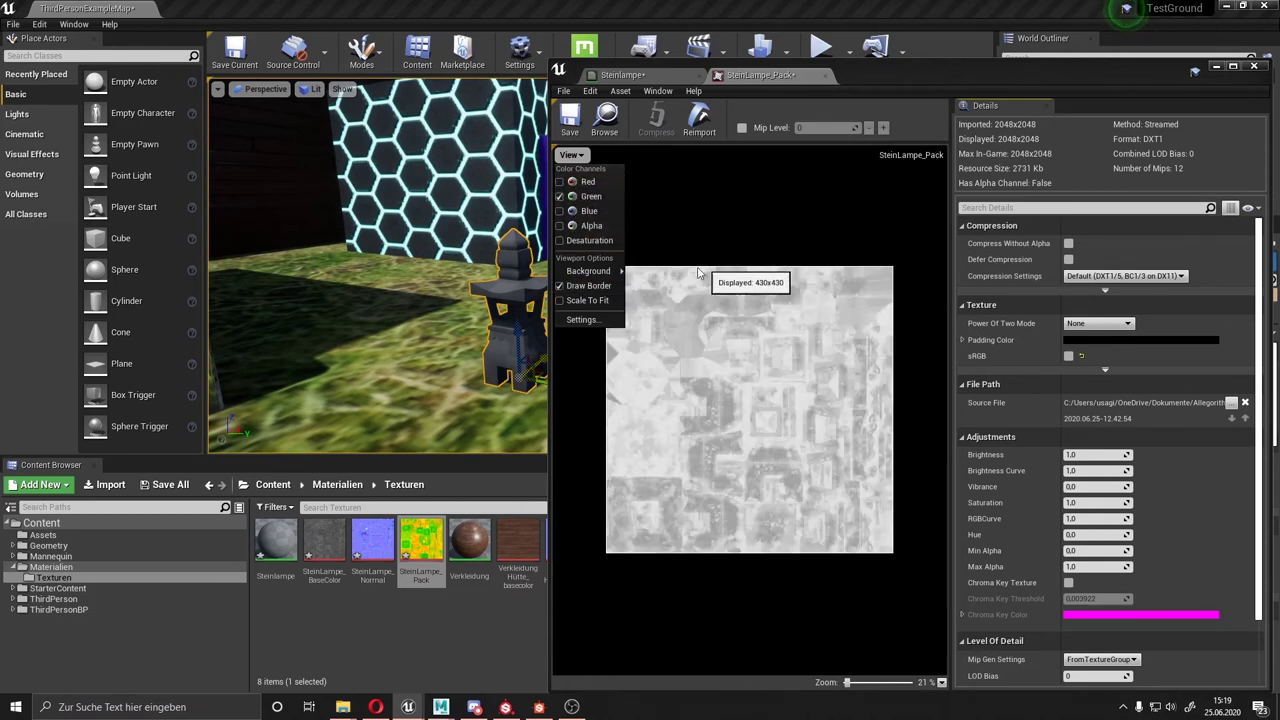
pyautogui.click(563, 197)
pyautogui.click(563, 211)
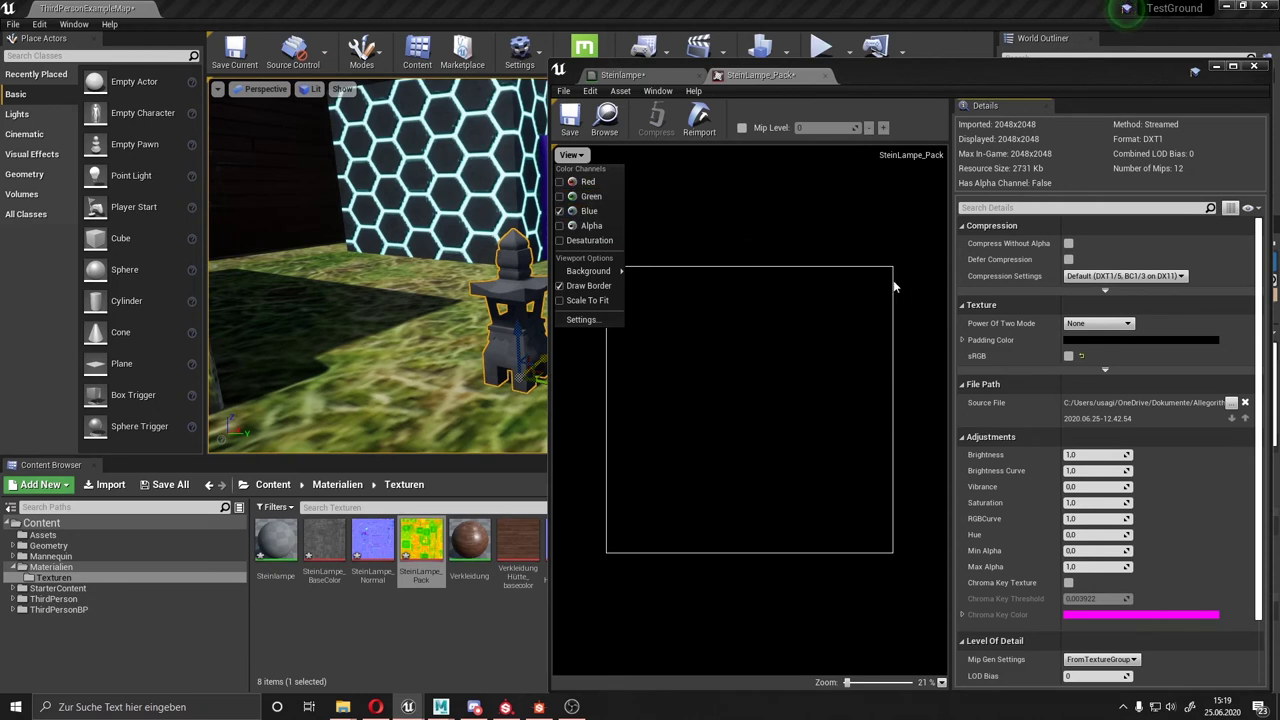
pyautogui.click(563, 226)
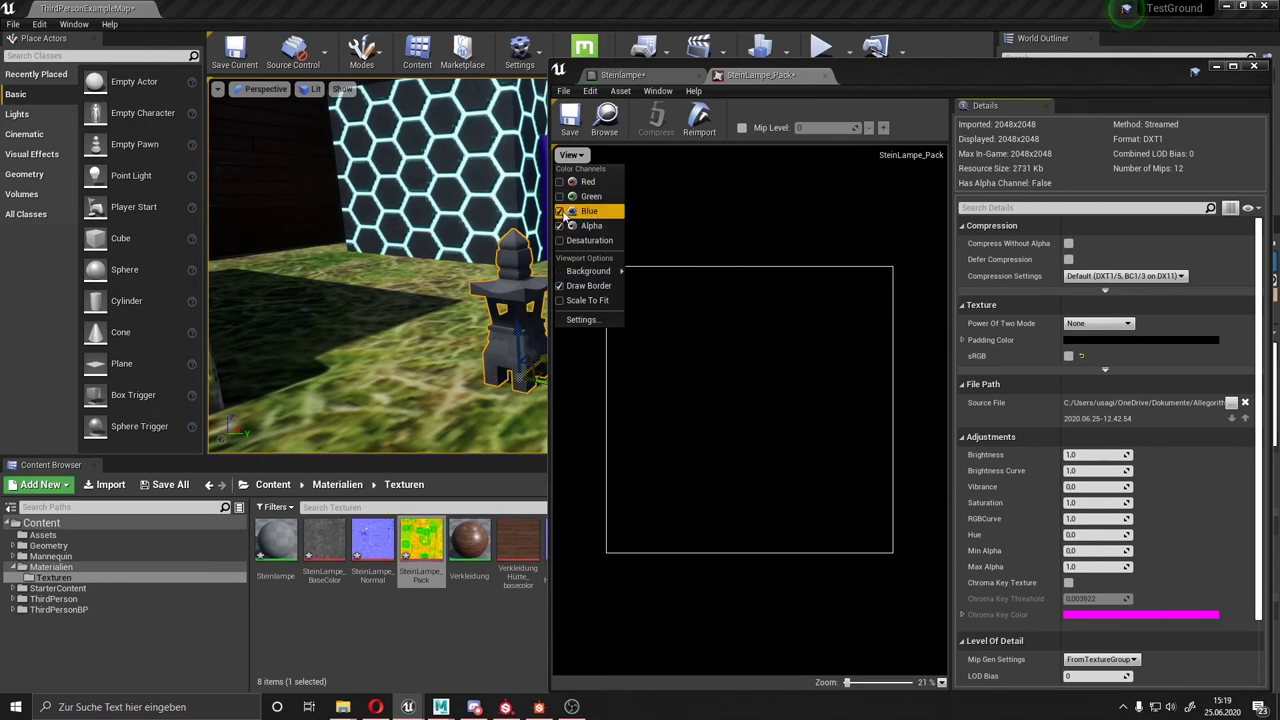
pyautogui.click(563, 212)
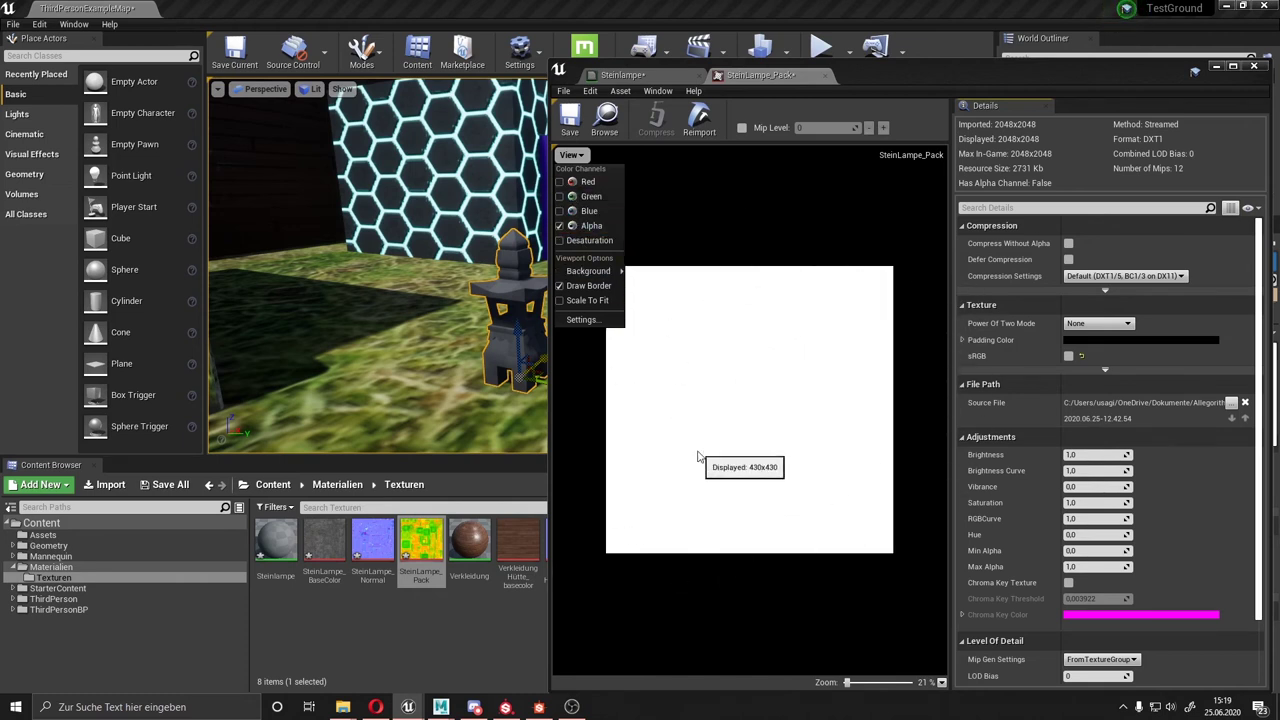
pyautogui.moveTo(352, 550)
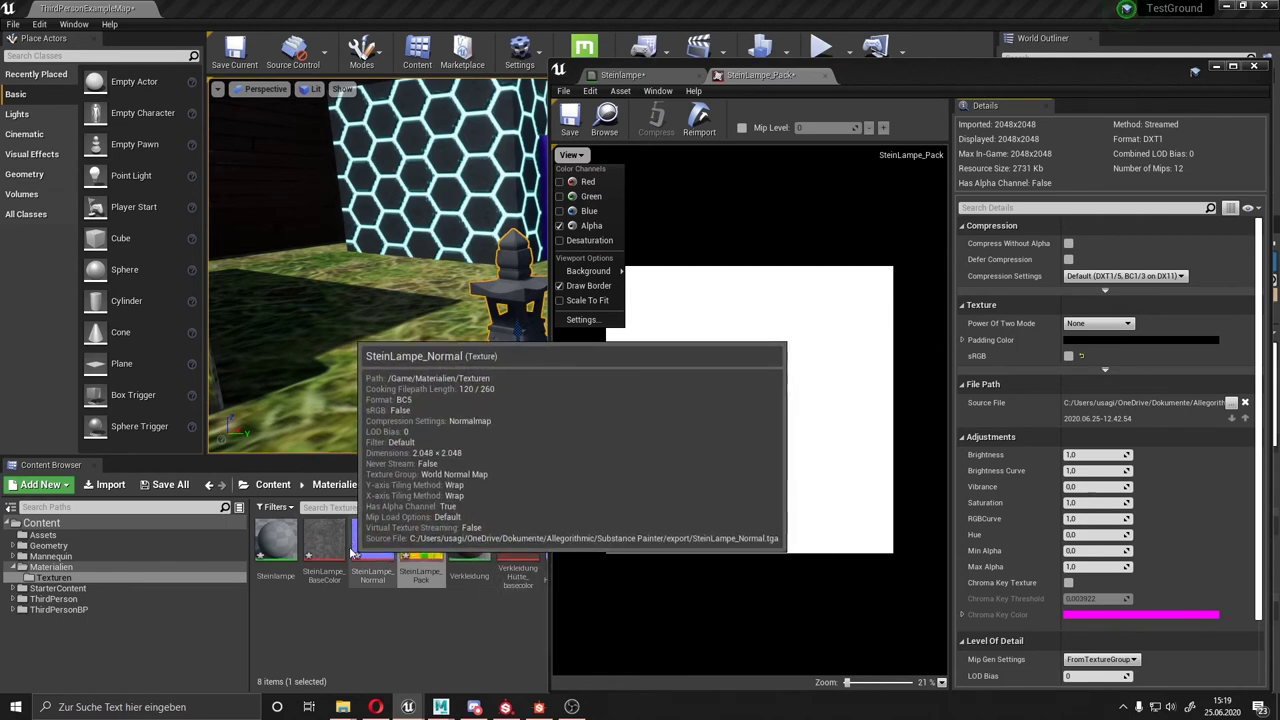
pyautogui.moveTo(335, 528)
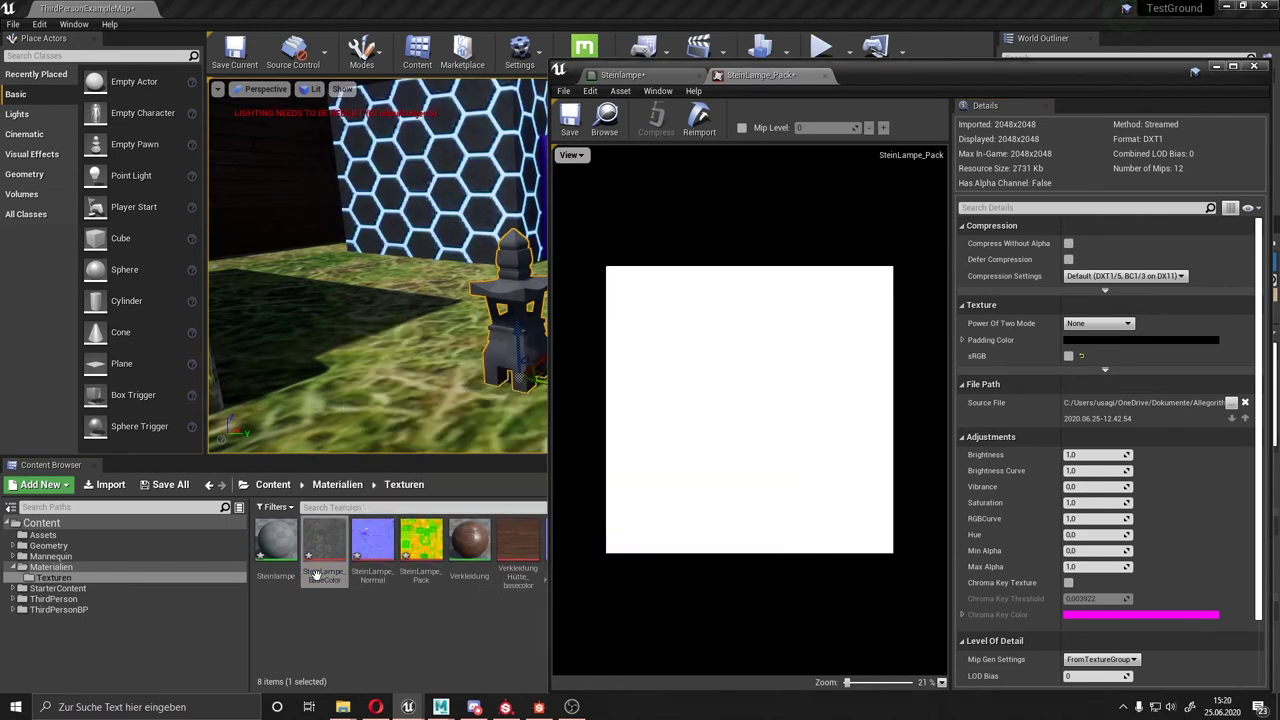
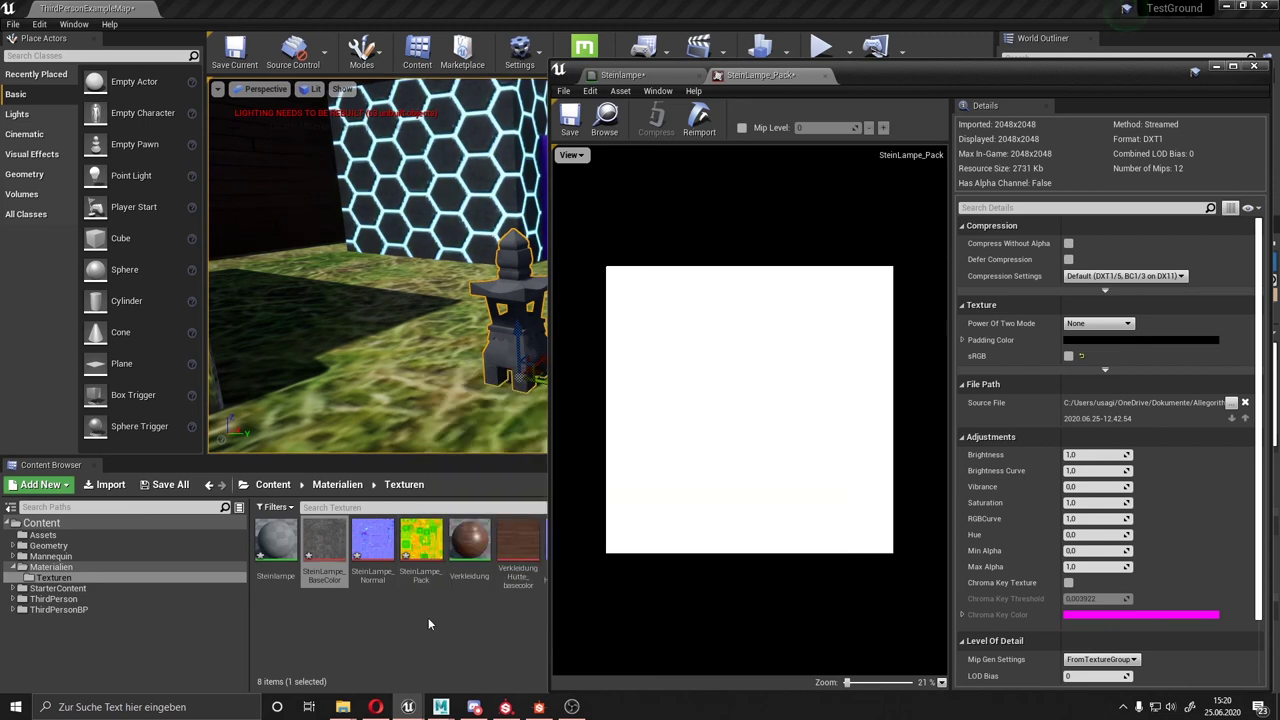
# Select SteinLampe_Pack and close its texture editor to get back to the Steinlampe material graph.
pyautogui.click(432, 548)
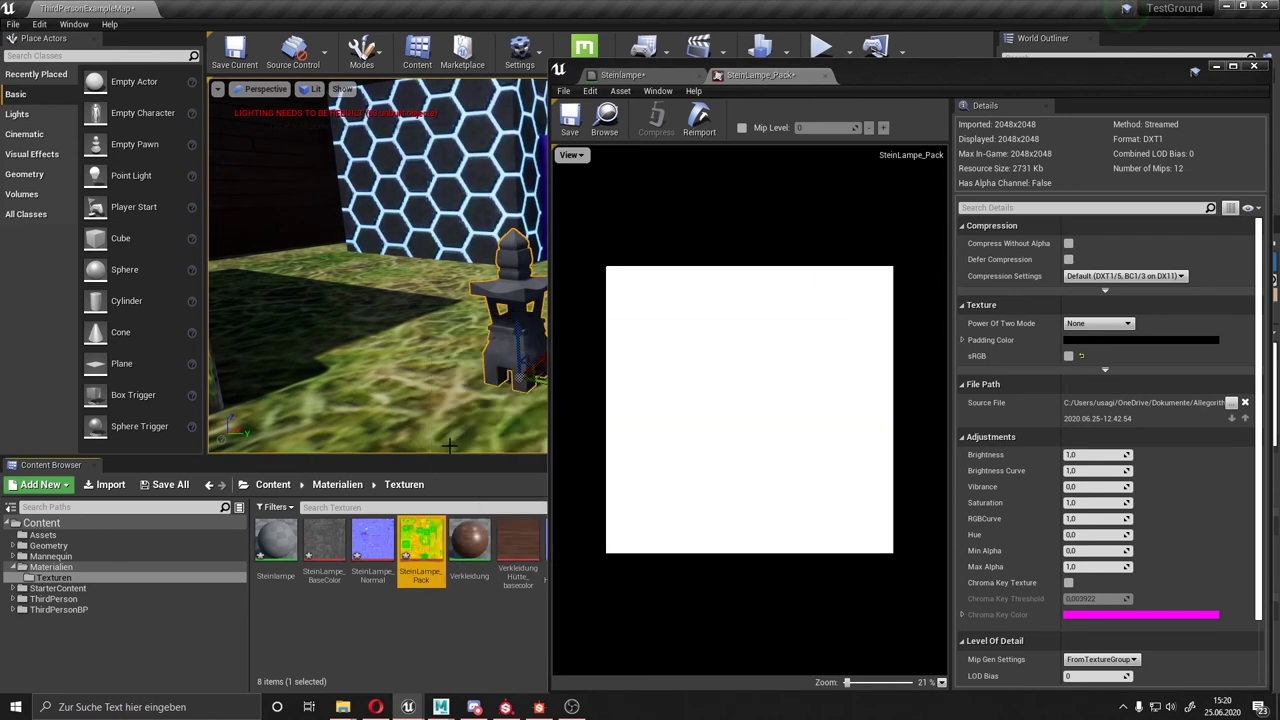
pyautogui.click(802, 75)
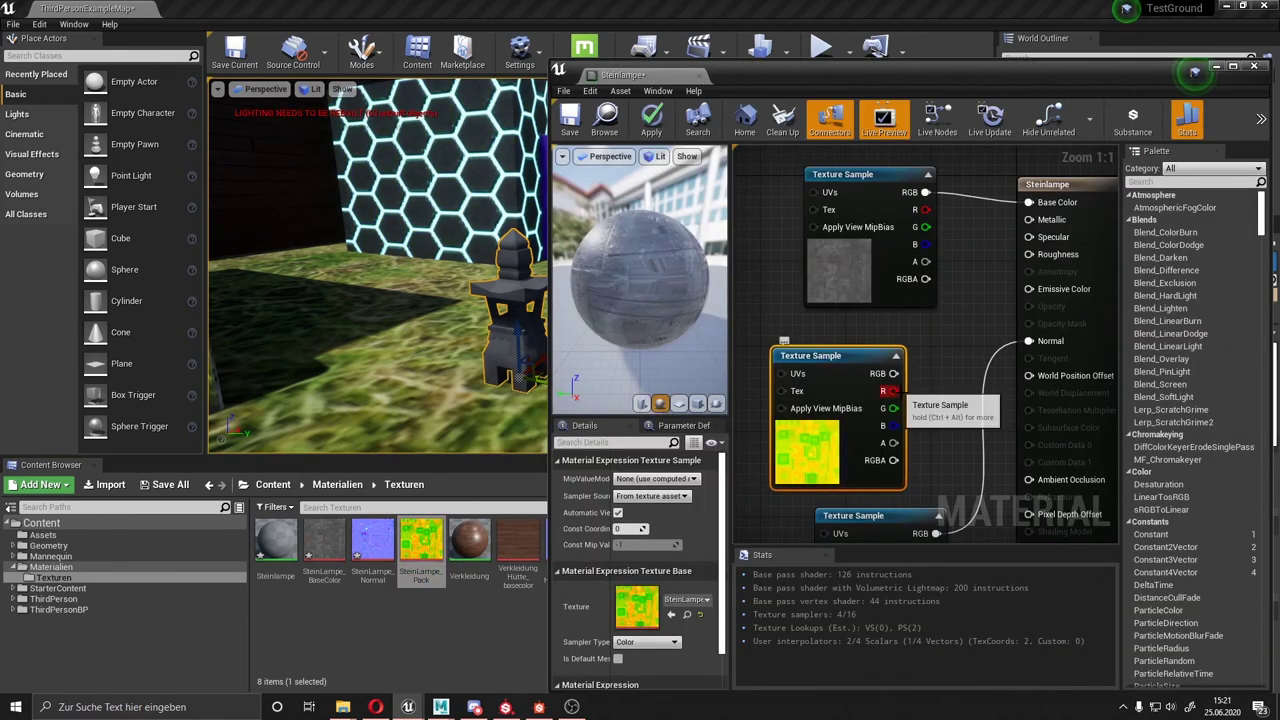
# Connect SteinLampe_Pack's R to Ambient Occlusion, G to Roughness and B to Metallic.
pyautogui.click(793, 410)
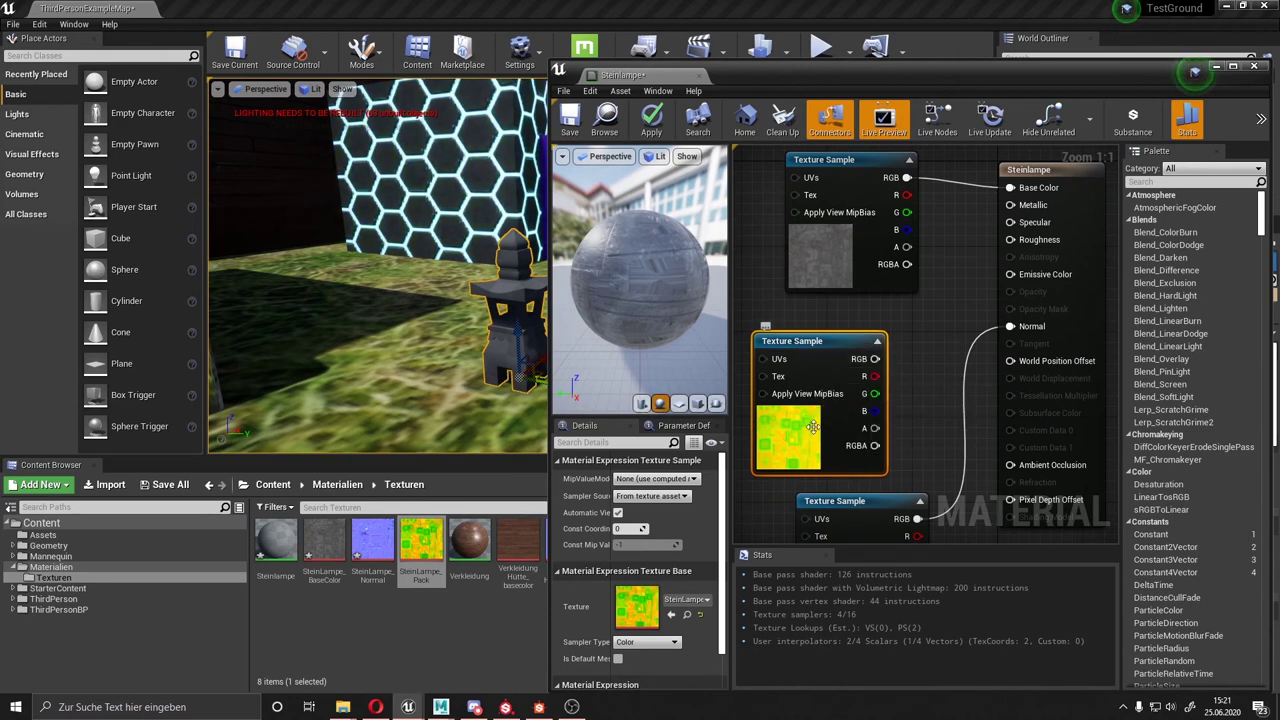
pyautogui.moveTo(875, 376); pyautogui.dragTo(1014, 467)
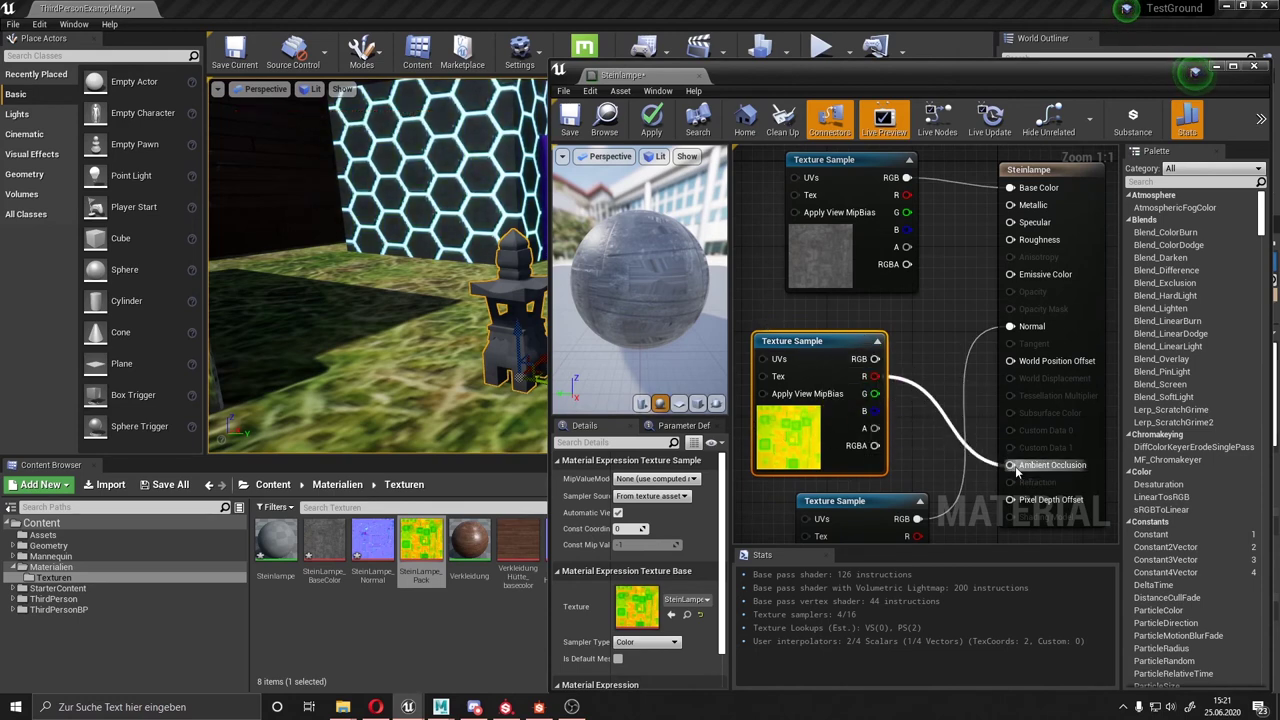
pyautogui.moveTo(875, 393)
pyautogui.mouseDown()
pyautogui.moveTo(1016, 228)
pyautogui.moveTo(1012, 240)
pyautogui.mouseUp()
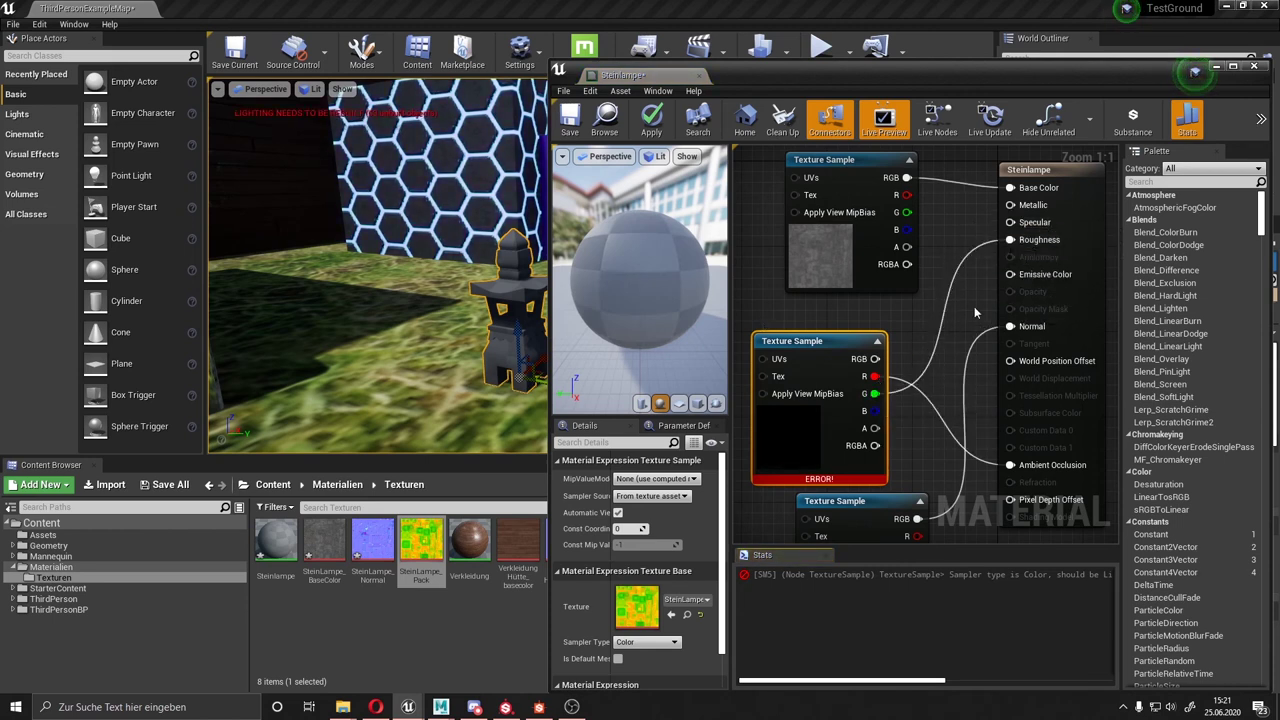
pyautogui.moveTo(1035, 222); pyautogui.dragTo(1033, 223)
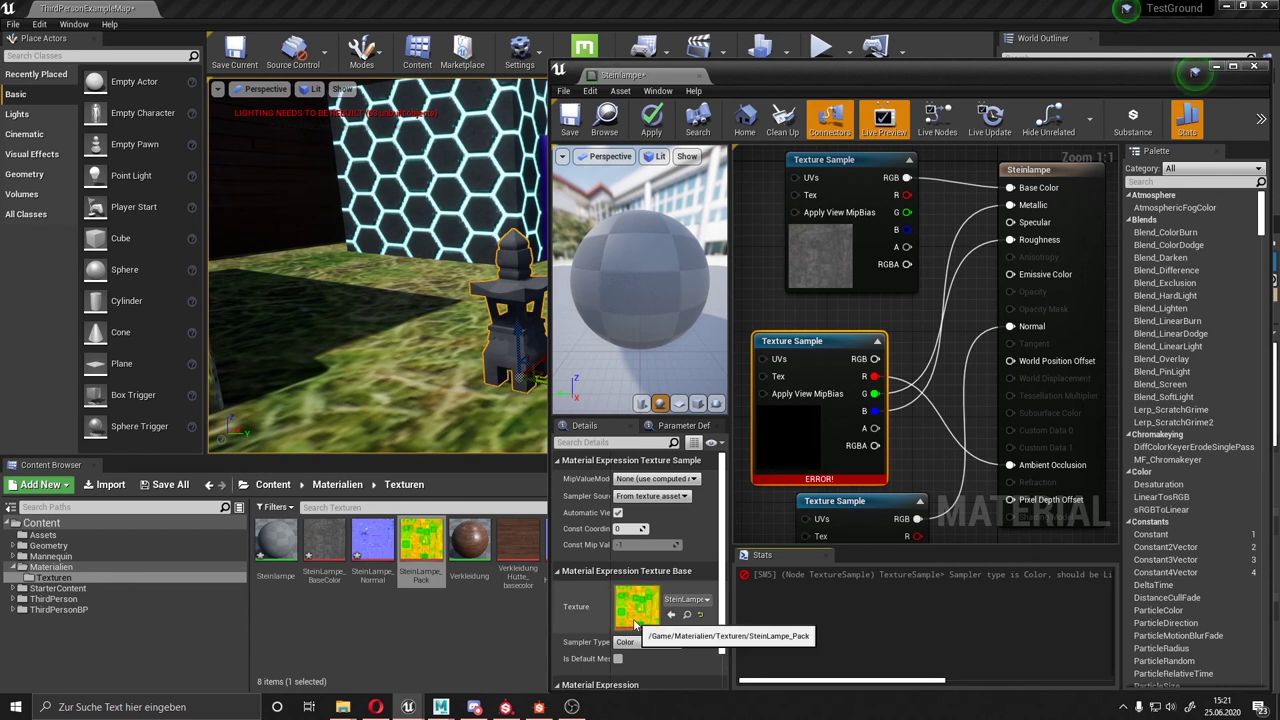
# Change the packed sample's Sampler Type to Linear Color and save the Steinlampe material.
pyautogui.click(648, 642)
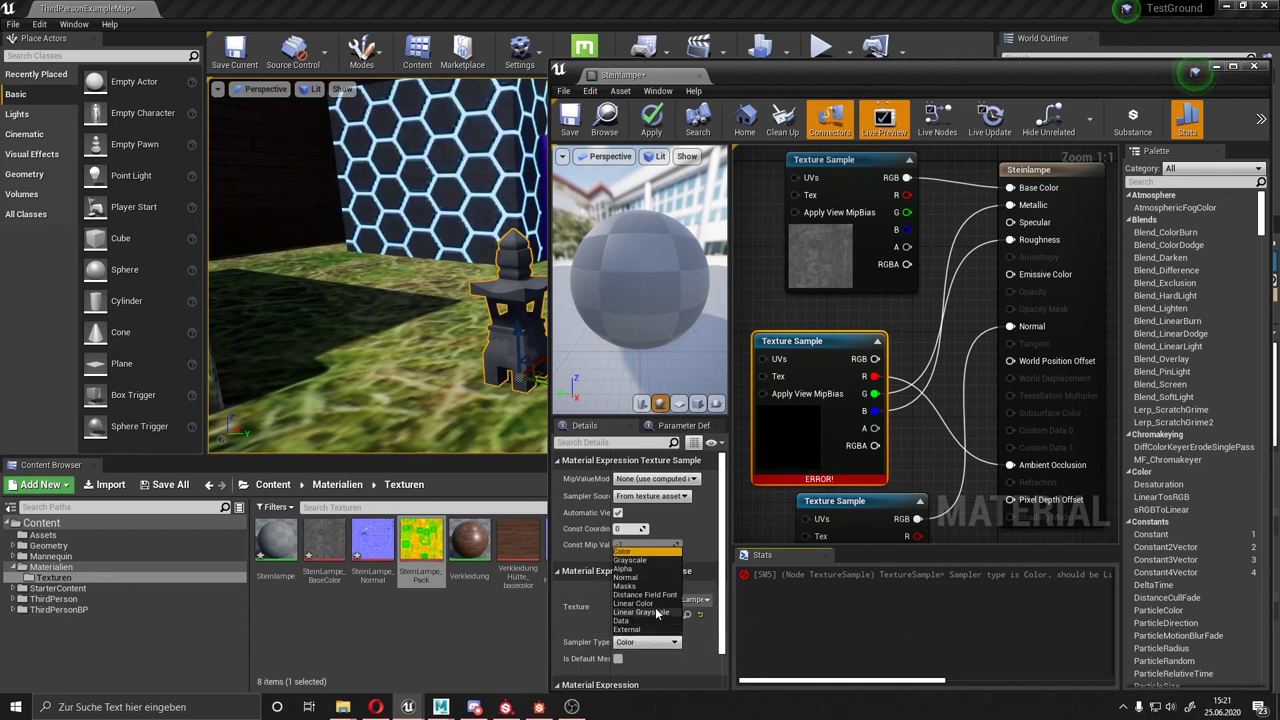
pyautogui.click(655, 604)
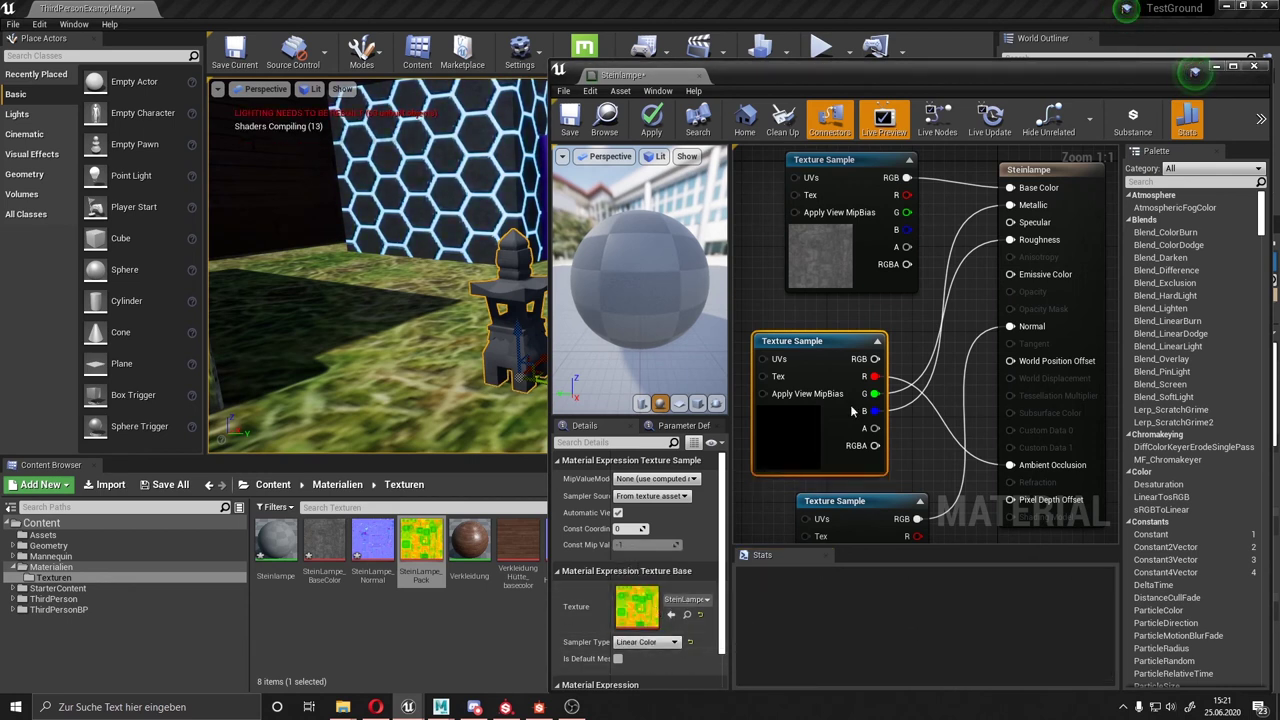
pyautogui.click(570, 117)
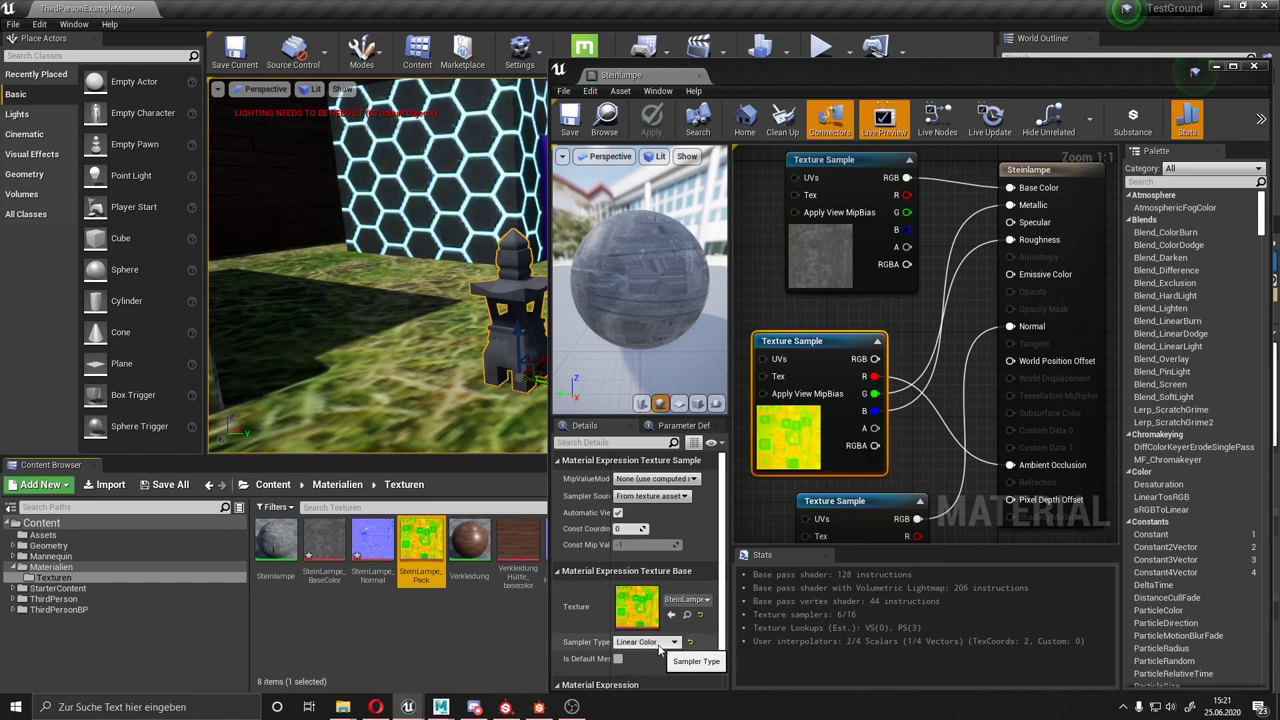
# Test Steinlampe on the floor, undo it, save again, then focus the lantern and select the floor.
pyautogui.scroll(-3, 893, 335)
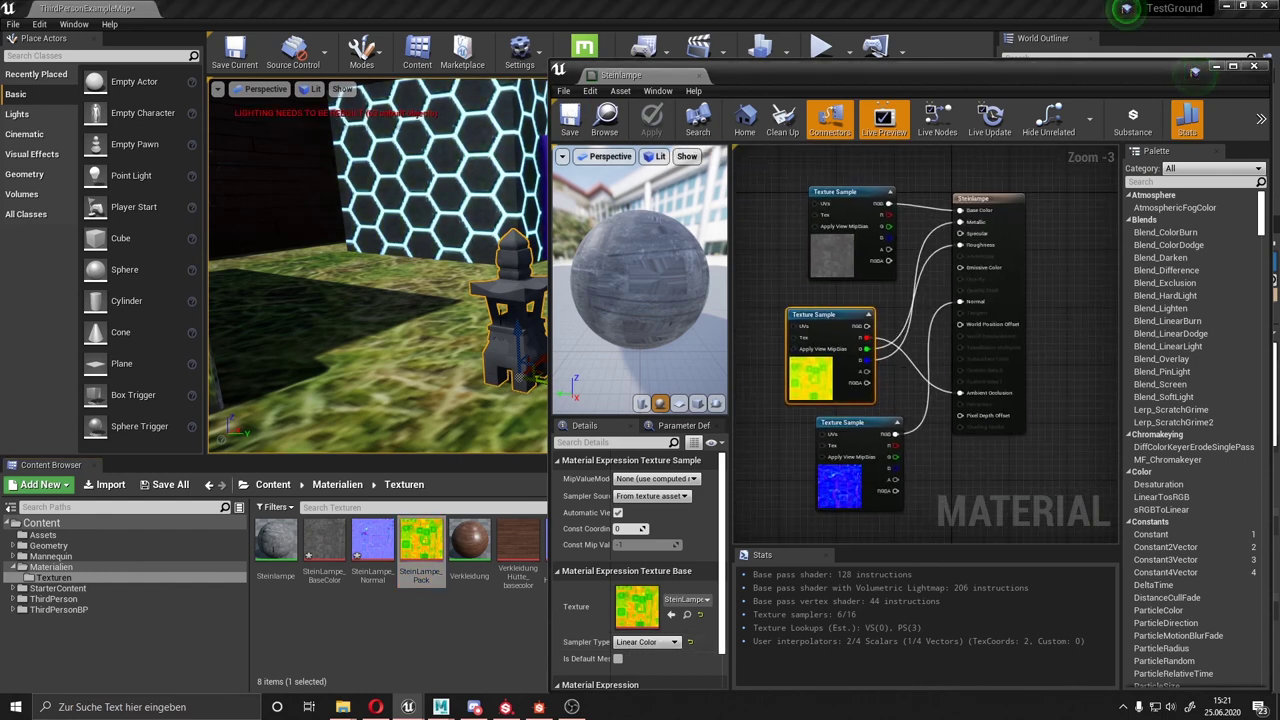
pyautogui.click(265, 543)
pyautogui.moveTo(265, 543); pyautogui.dragTo(467, 315)
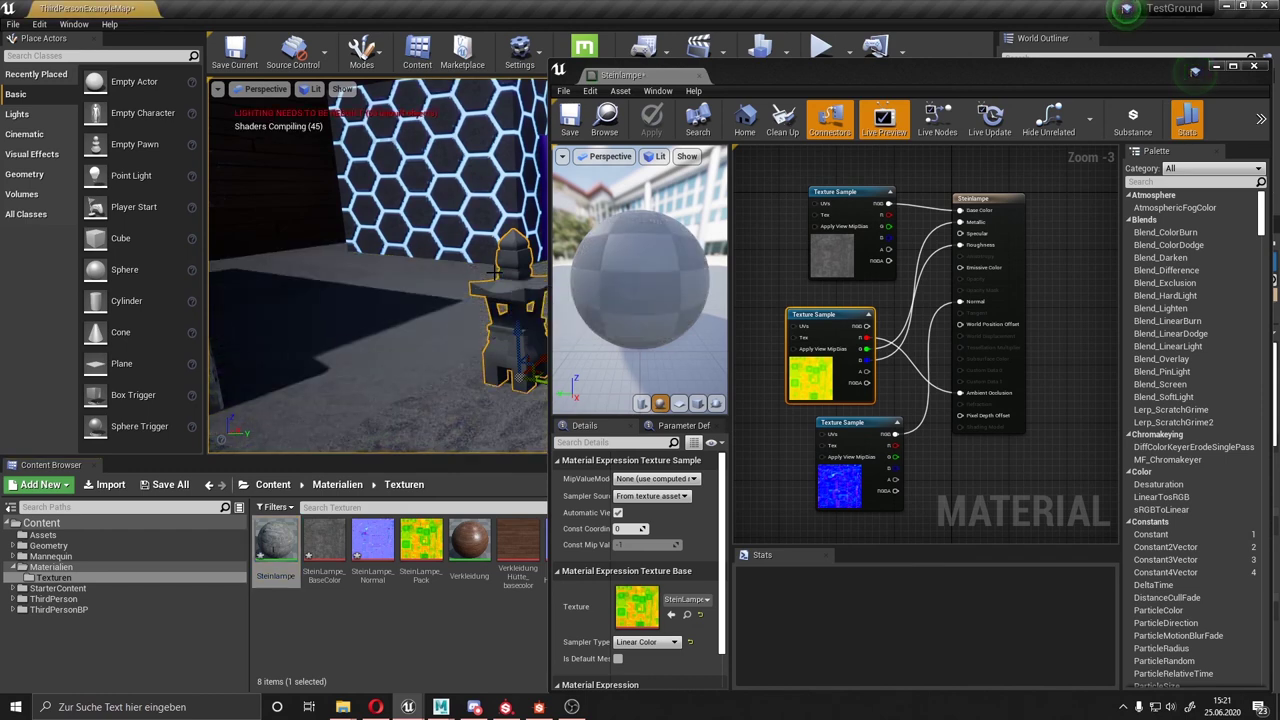
pyautogui.hotkey('ctrl', 'z')
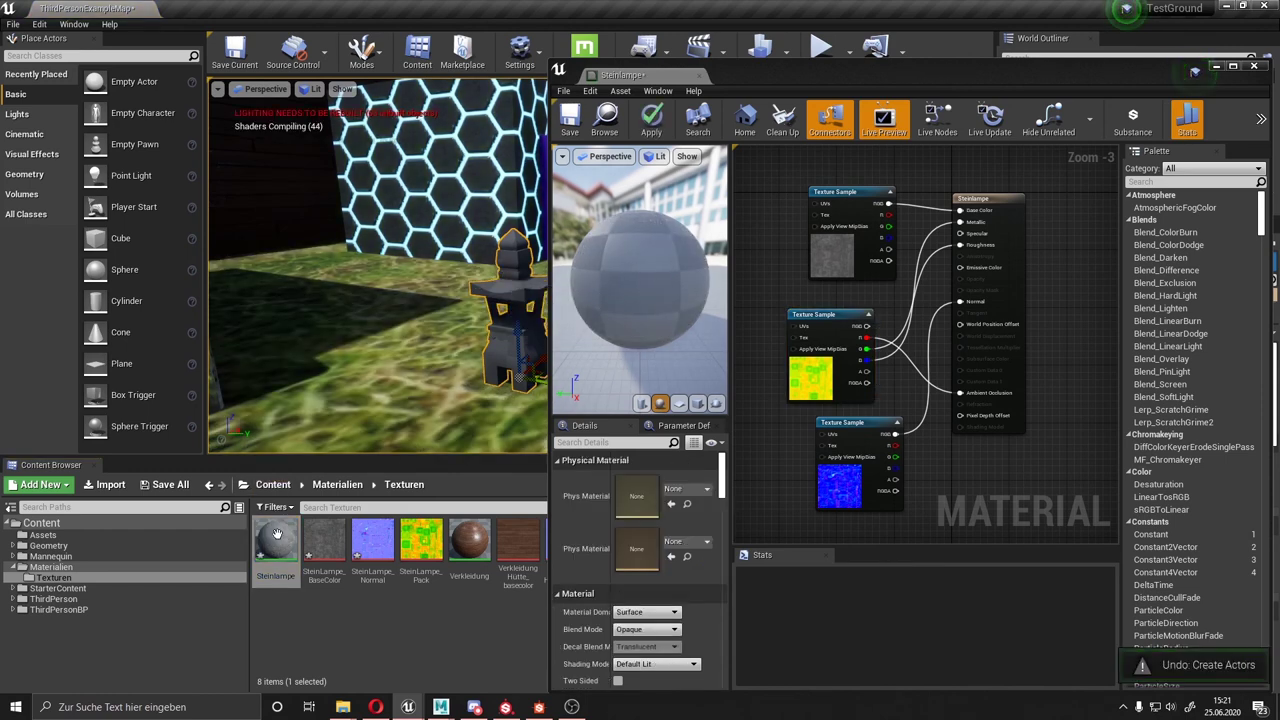
pyautogui.click(572, 118)
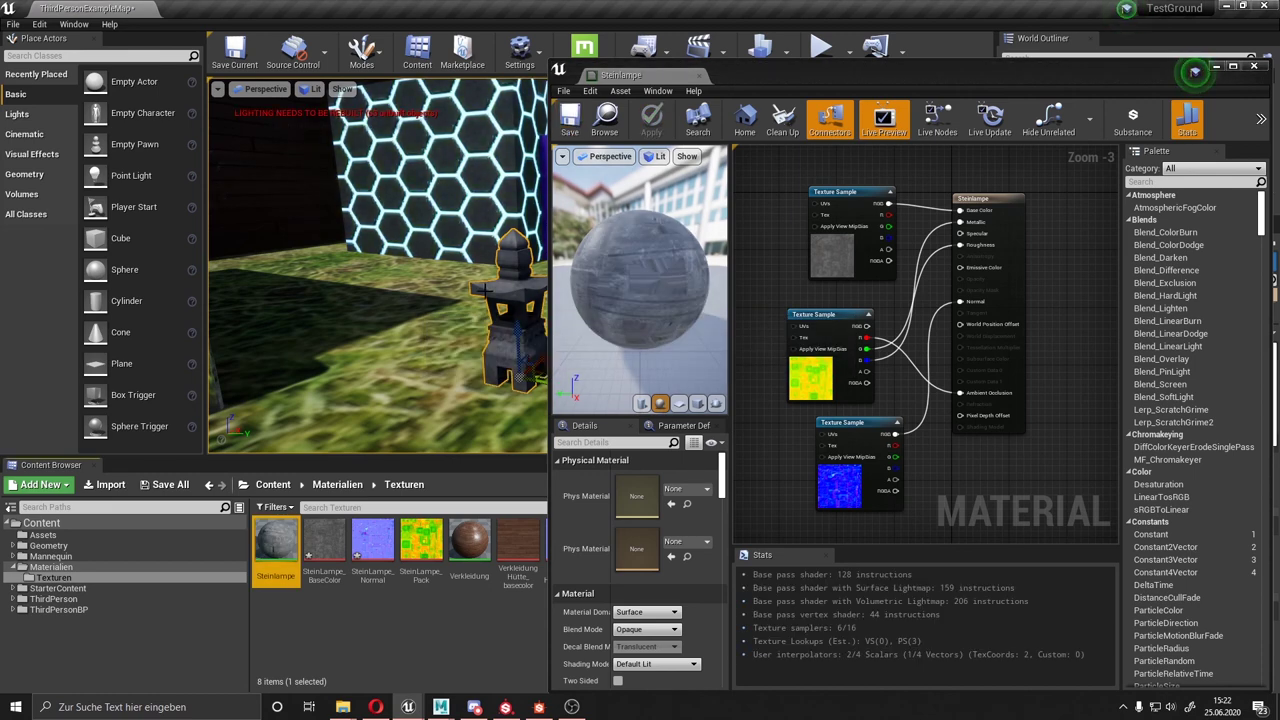
pyautogui.press('f')
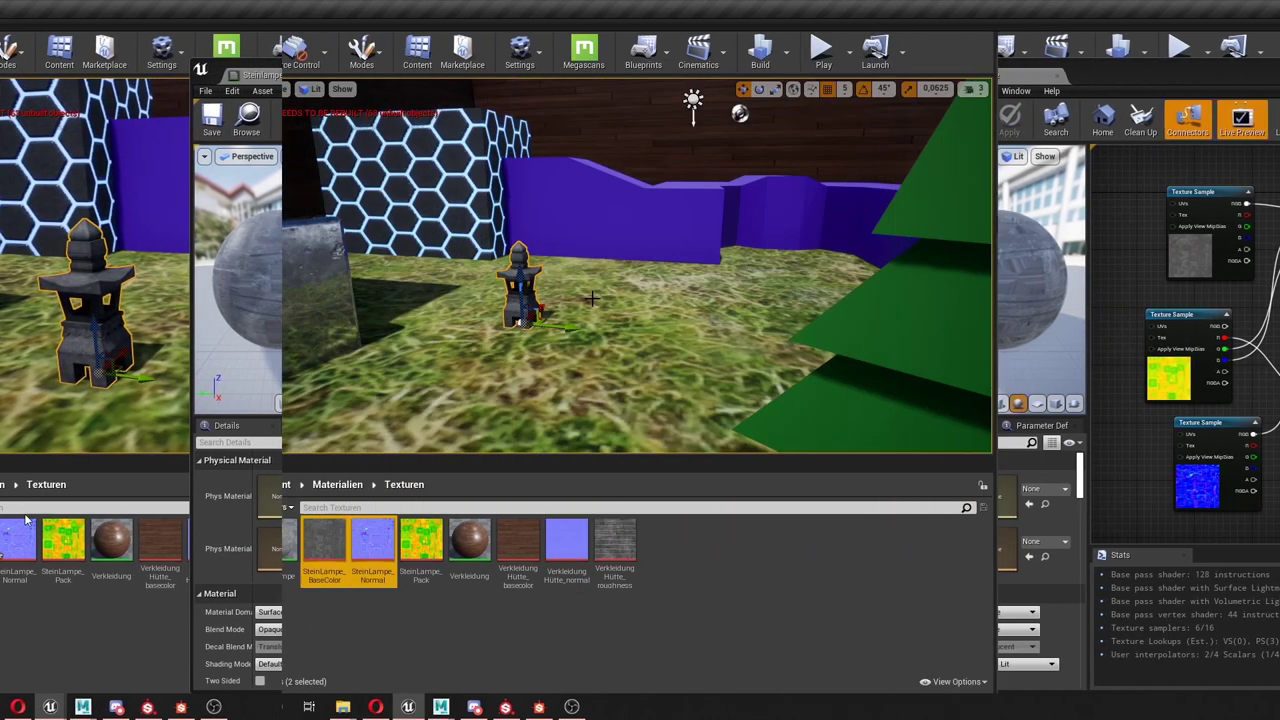
pyautogui.click(626, 305)
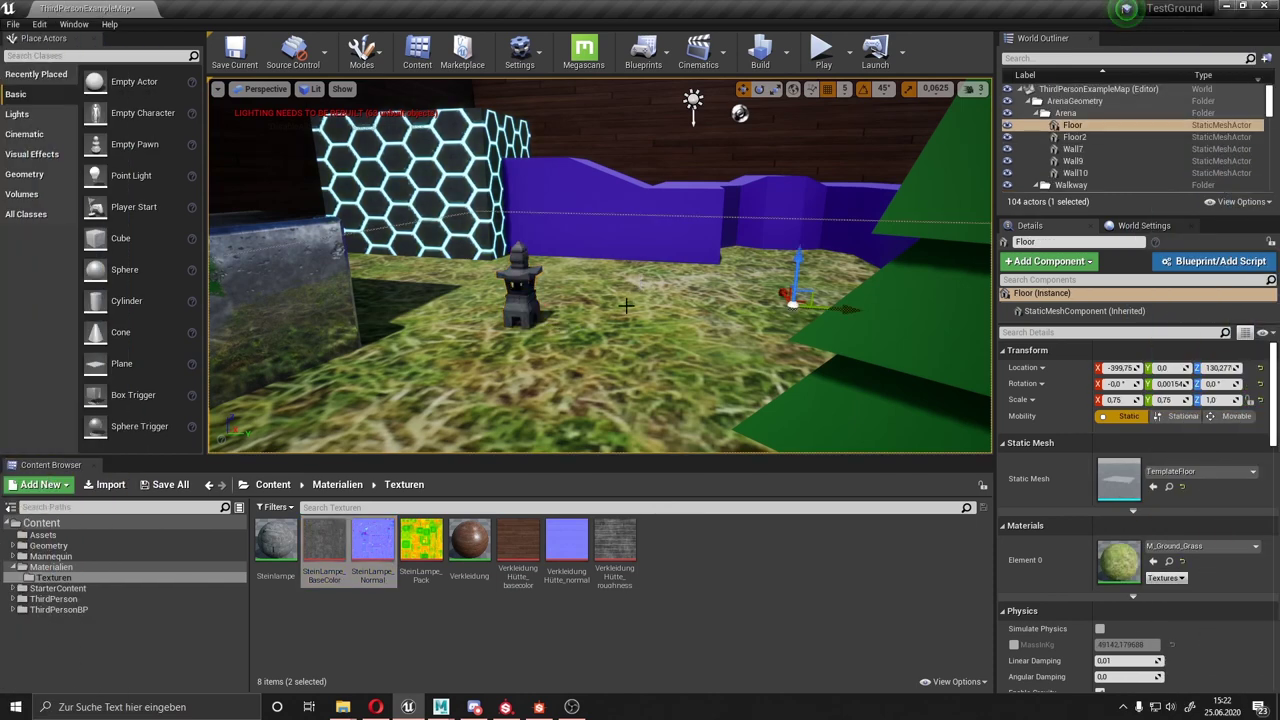